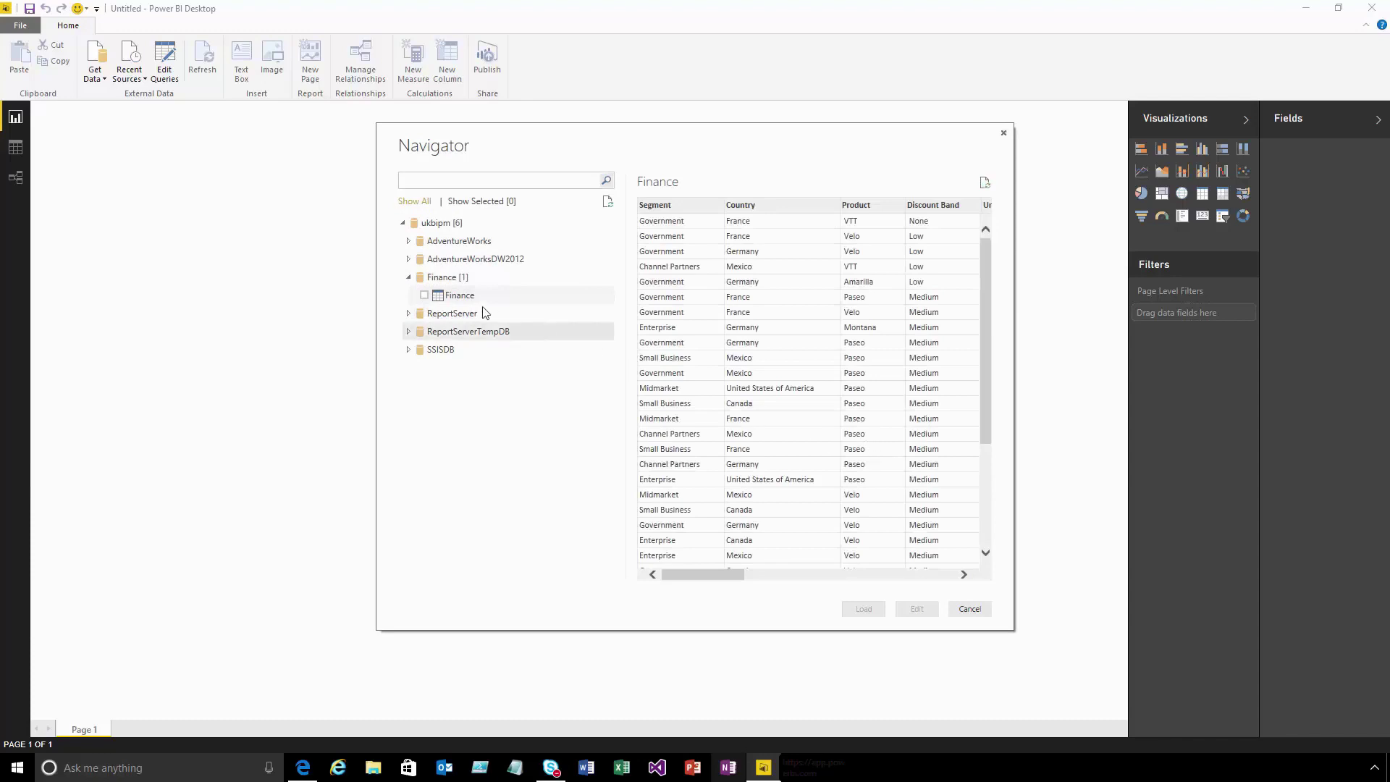
- Select the Finance table in the Finance database, open it in the Query Editor, and load it into the report
click(425, 295)
click(862, 612)
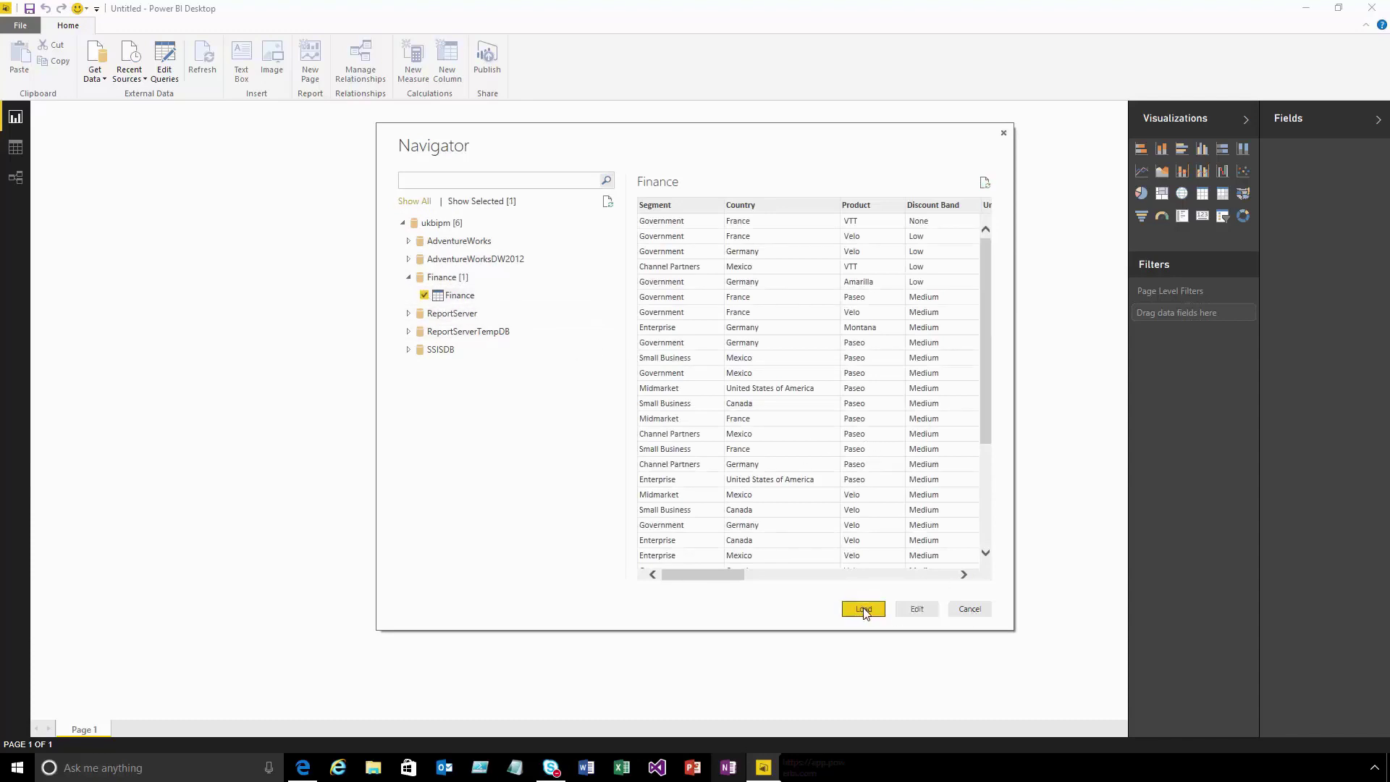
click(918, 609)
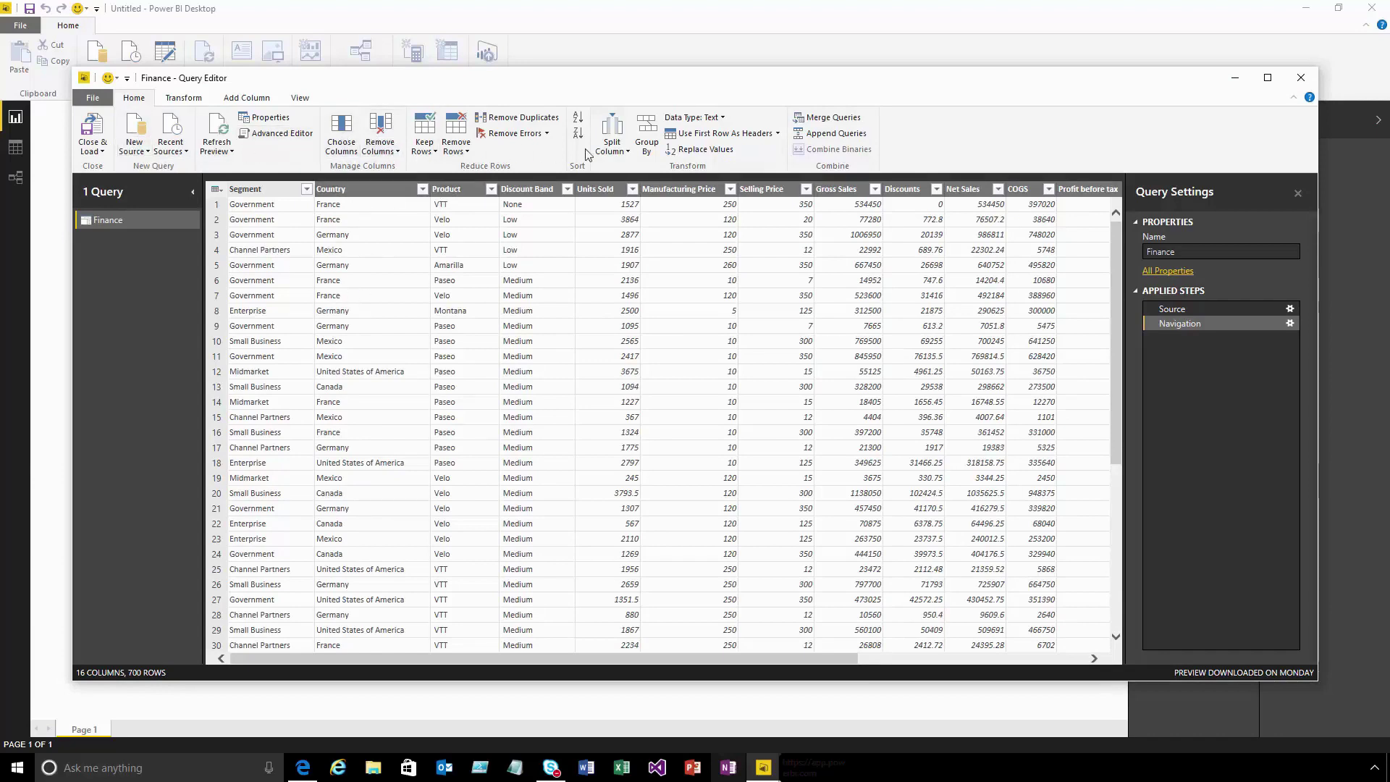
click(204, 100)
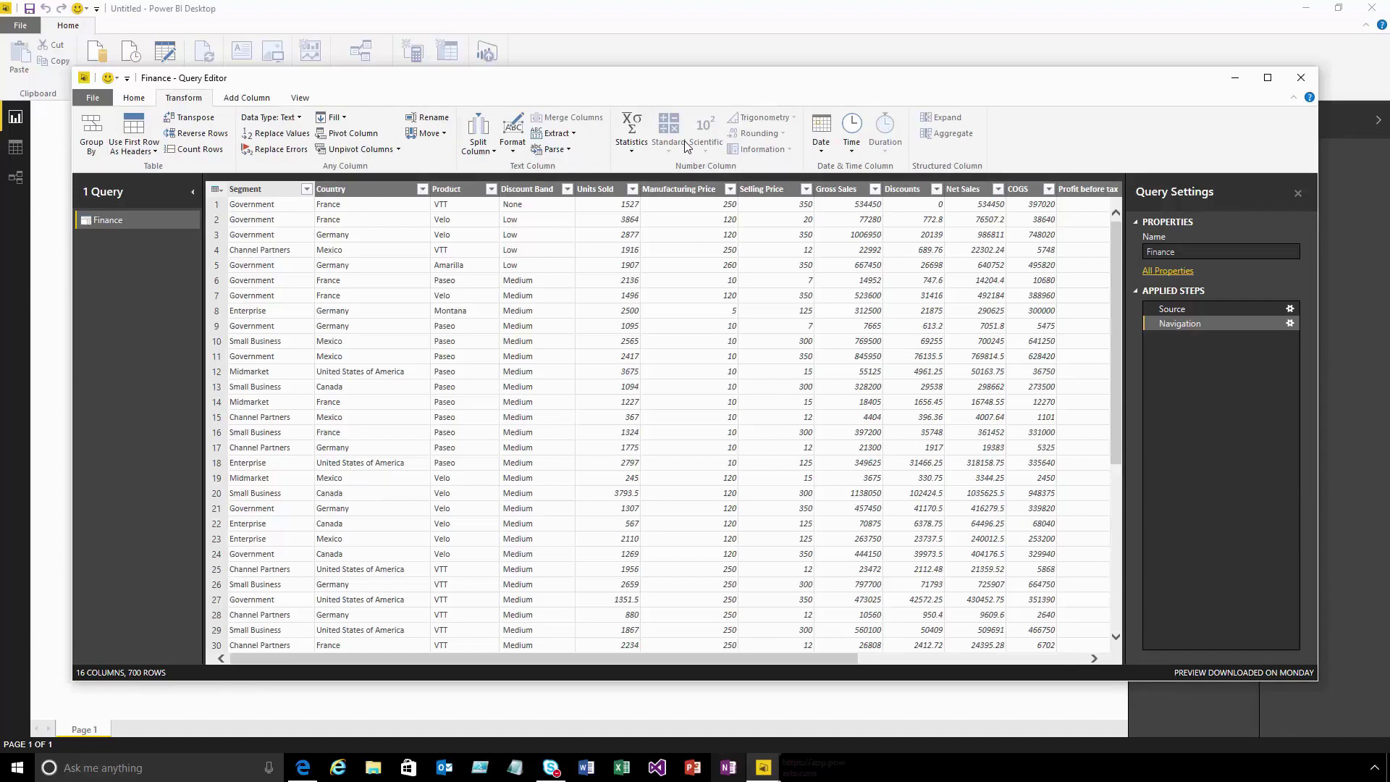
click(125, 99)
click(94, 128)
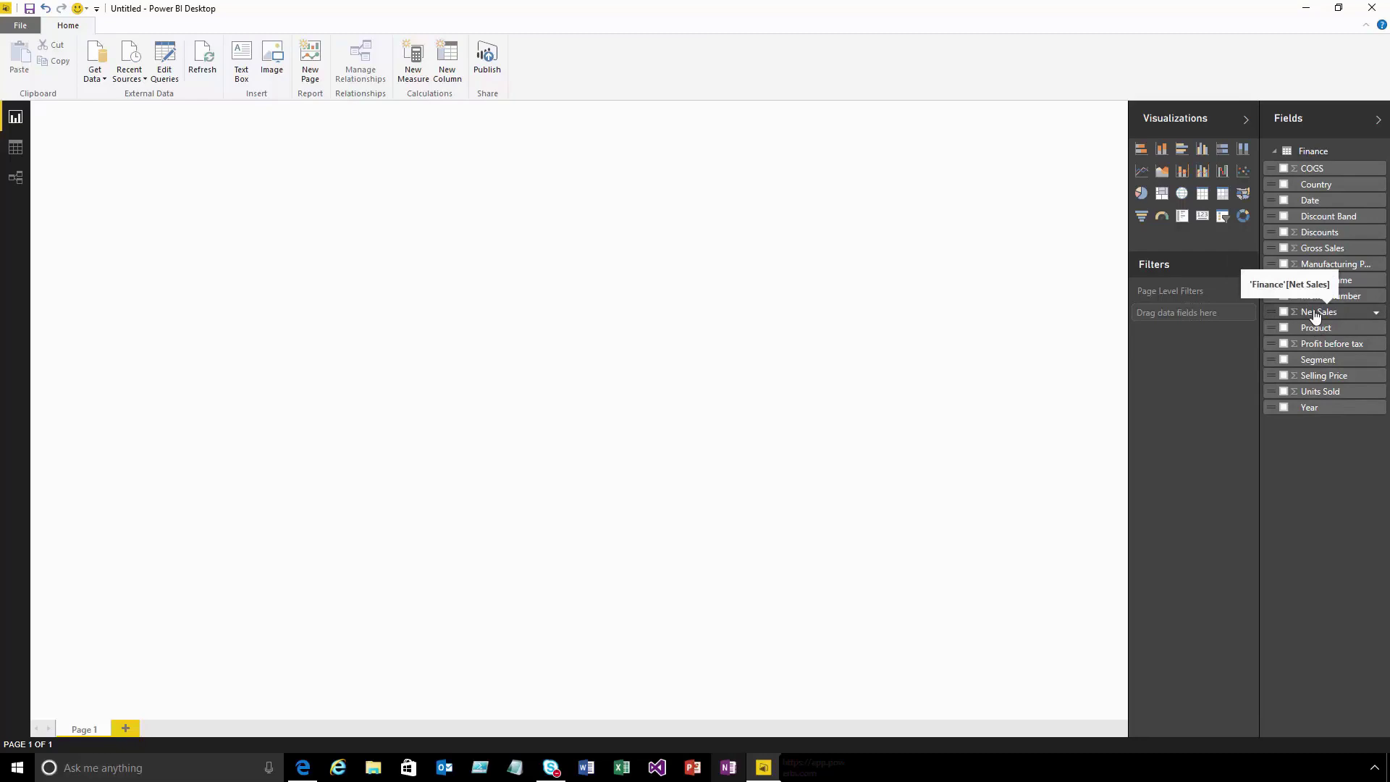
- Create a column chart of Gross Sales by Product in the upper-left area of the blank report page
drag(1322, 248, 268, 243)
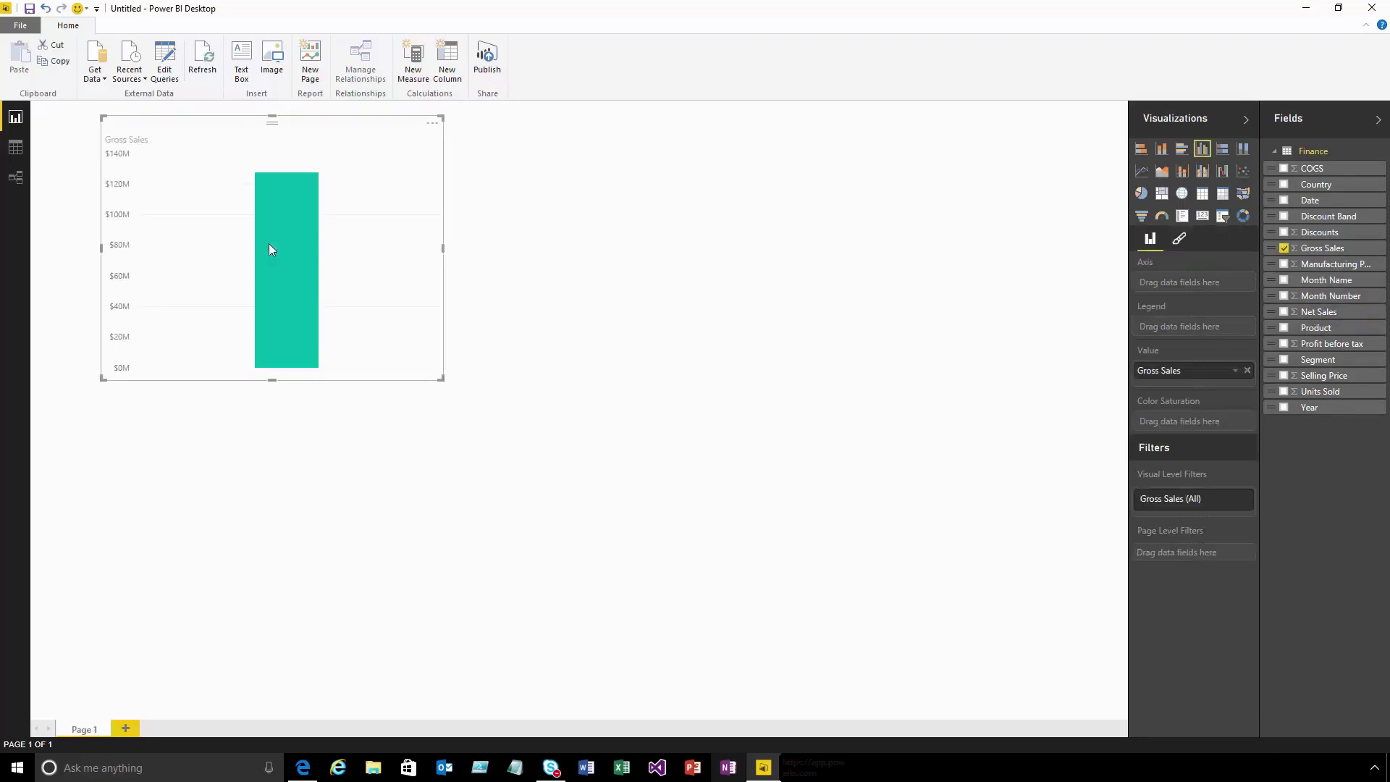
drag(1316, 328, 387, 293)
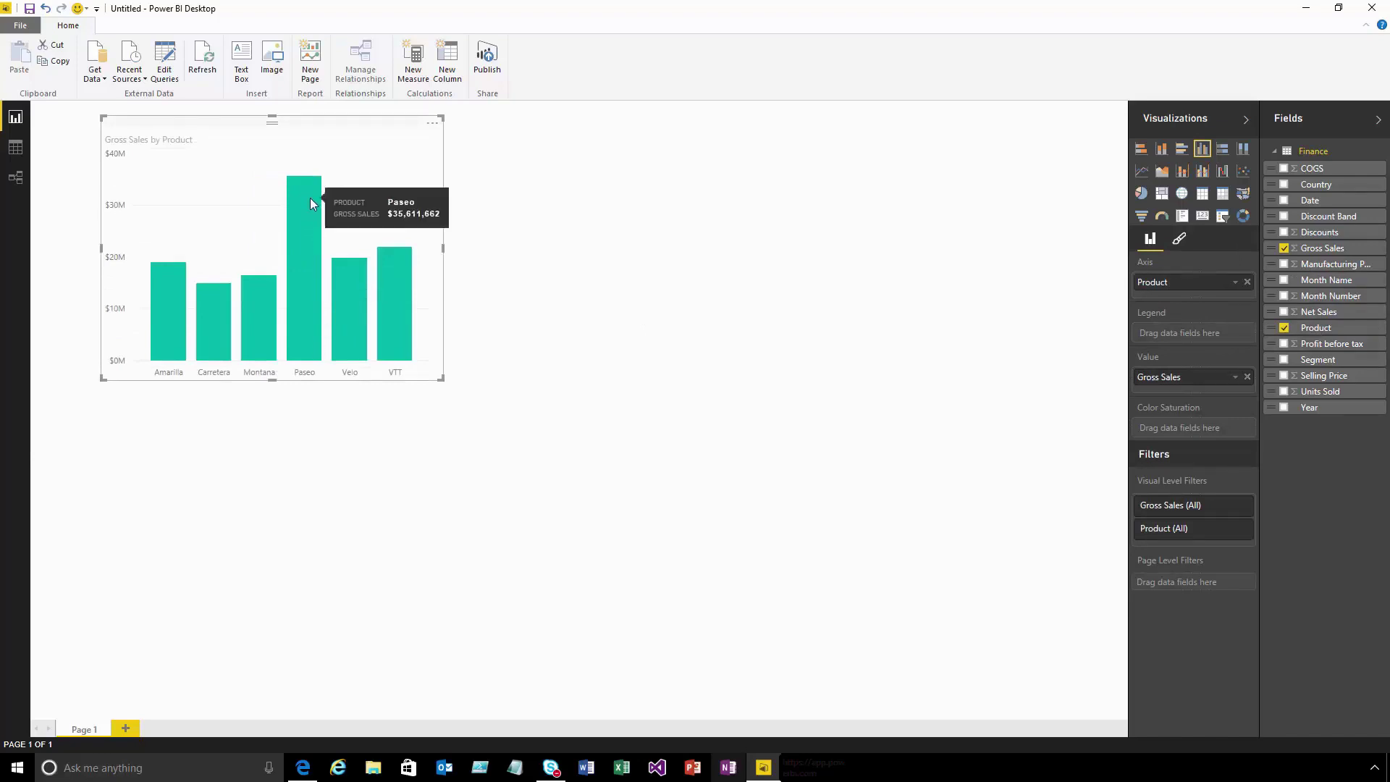
click(535, 274)
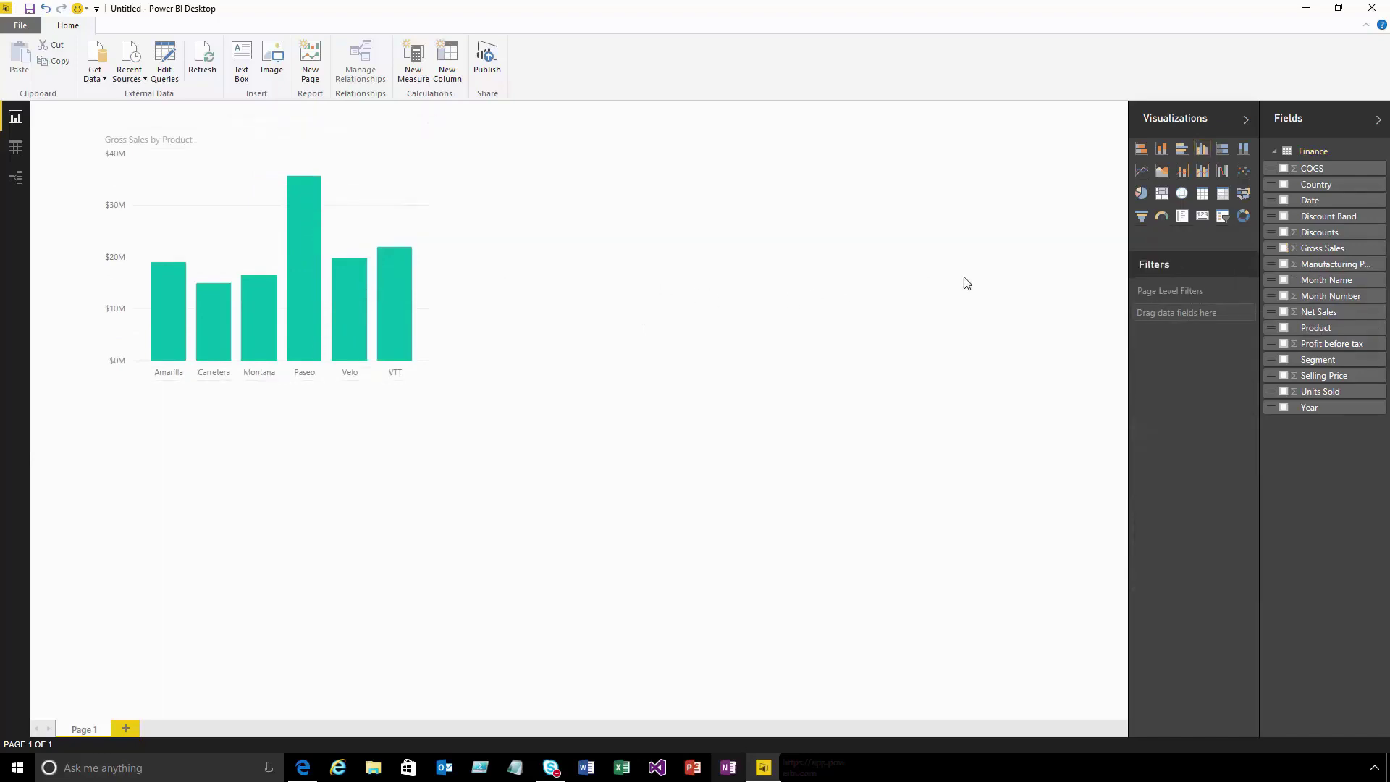
- Add a map below the column chart, with Country as the location and Gross Sales as the values
click(1183, 194)
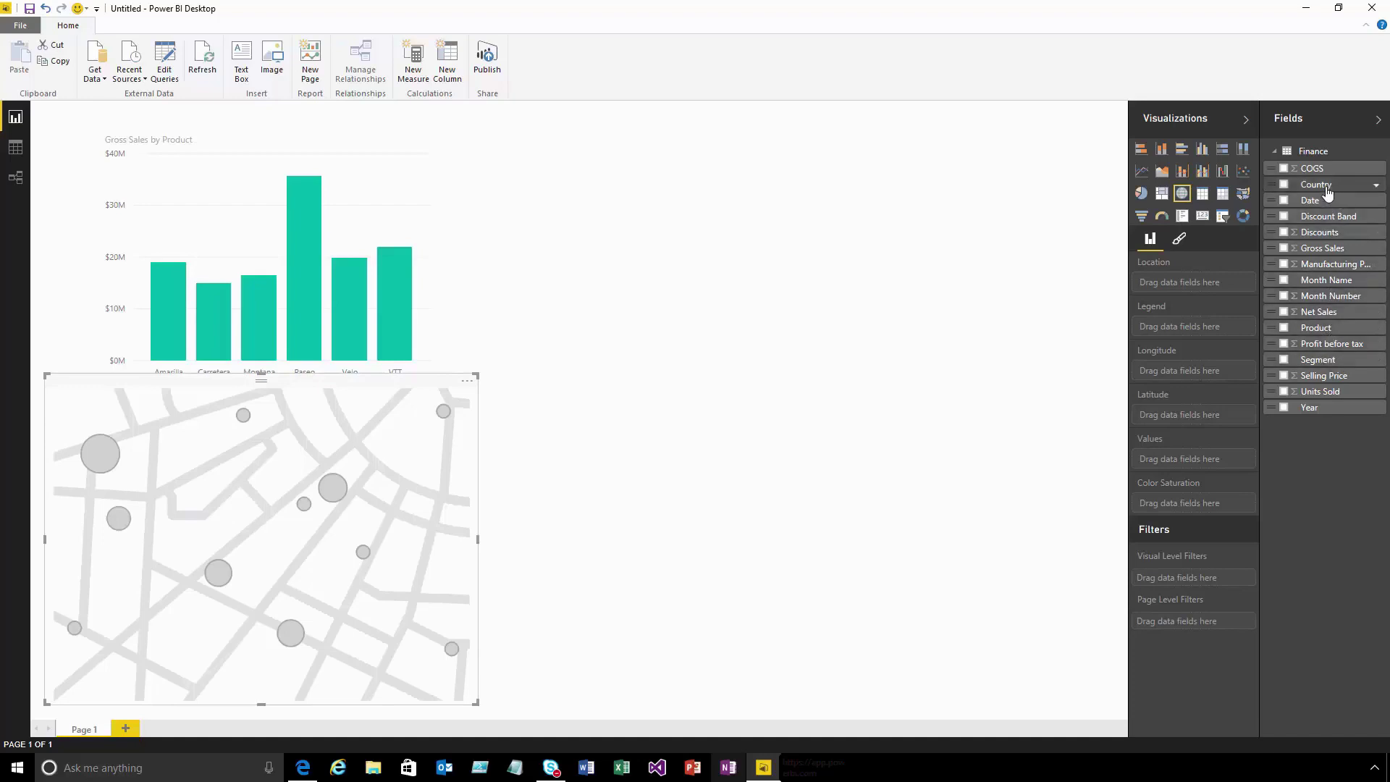
drag(1323, 185, 318, 498)
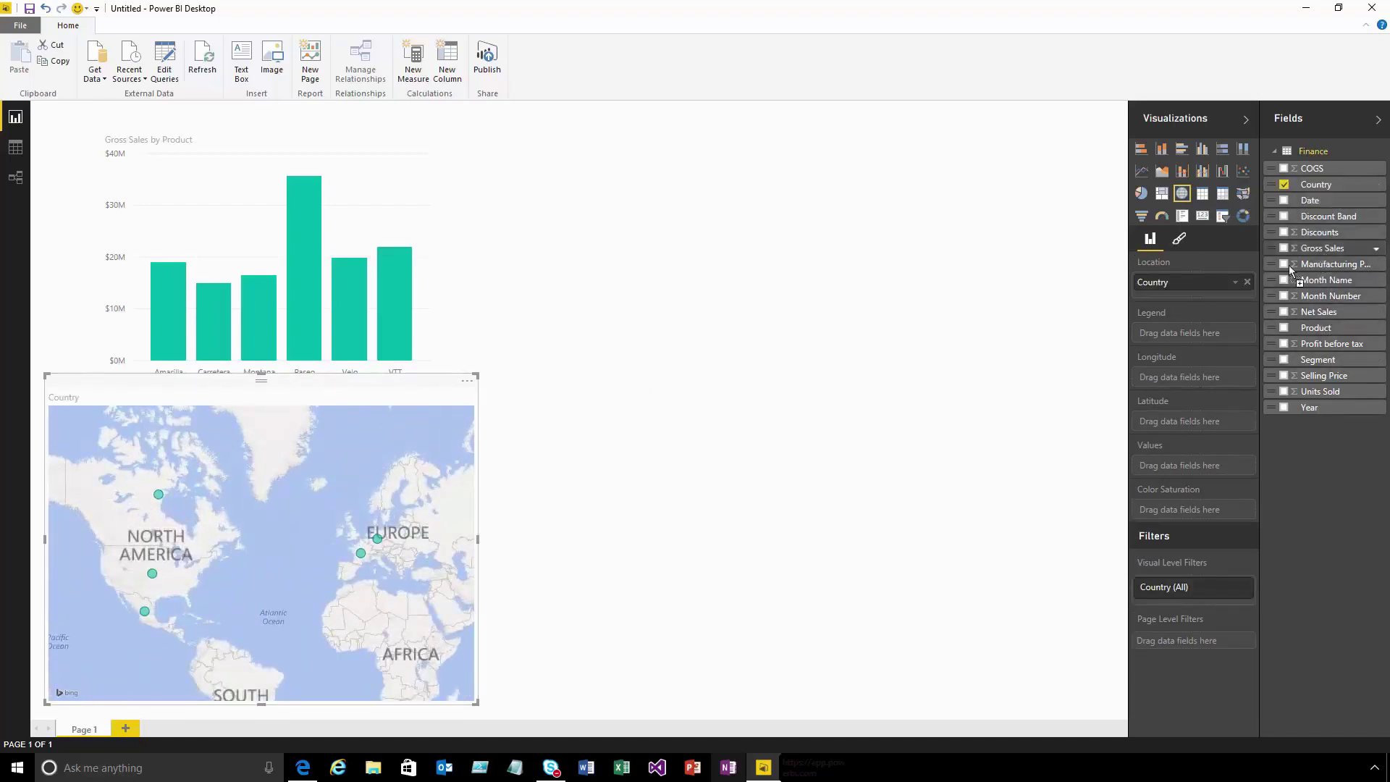
drag(1322, 247, 279, 517)
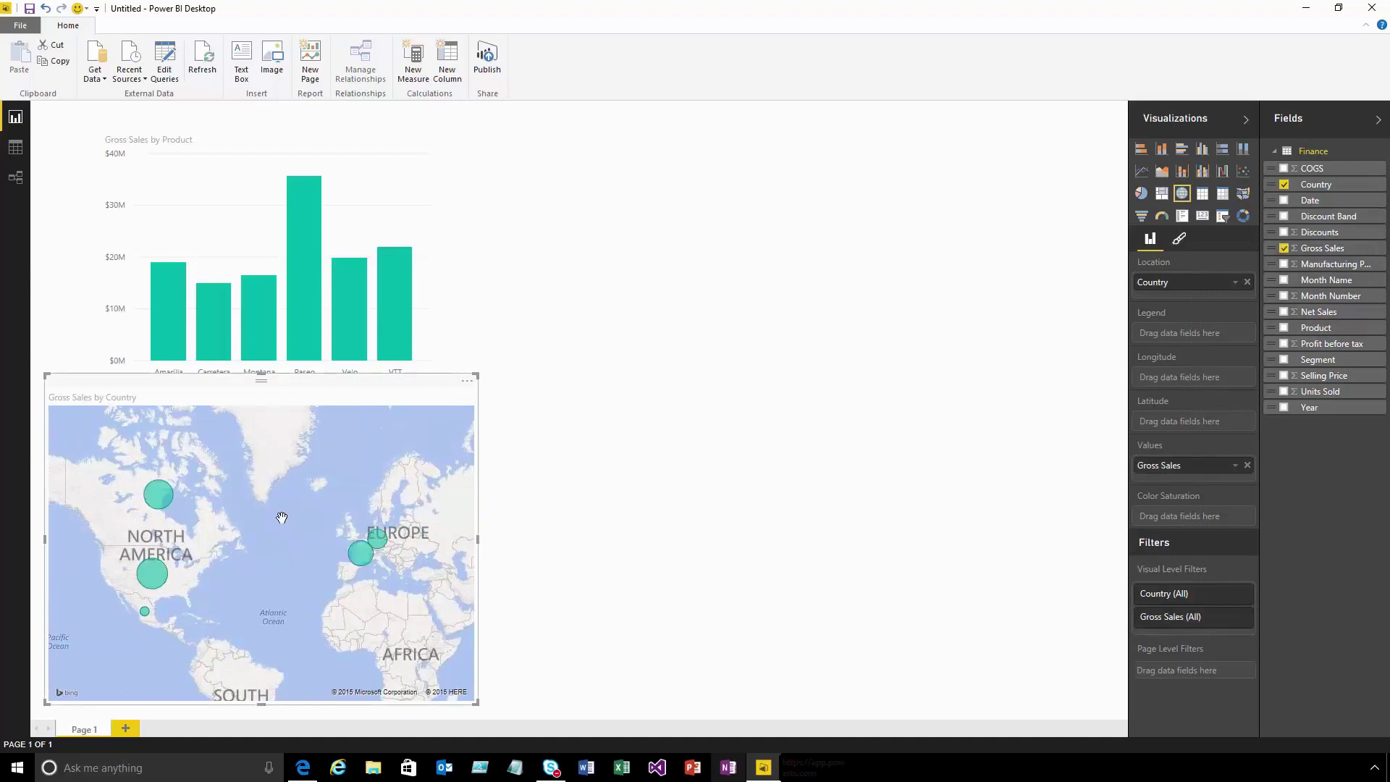
mouse_move(160, 583)
click(652, 536)
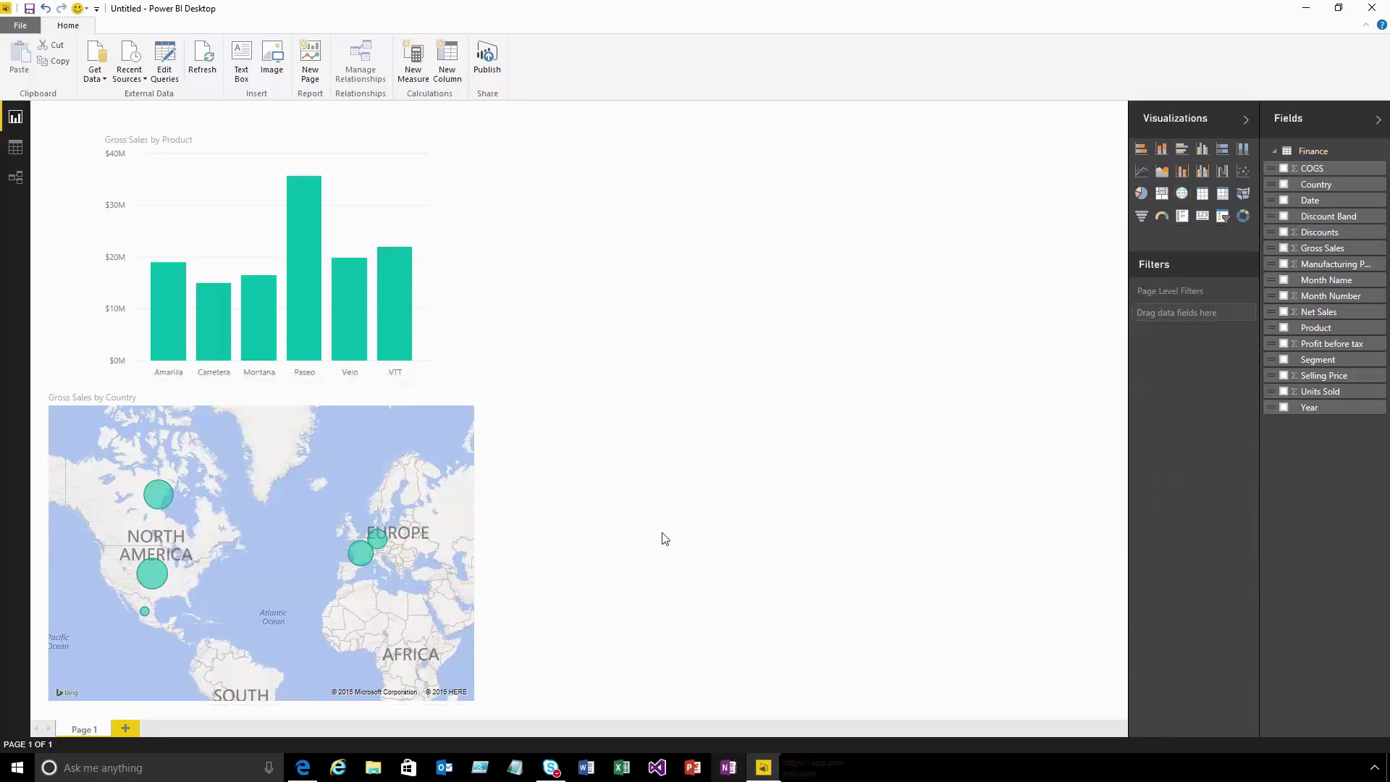
- Add a donut chart with Units Sold as the values and Segment as the legend
click(1243, 217)
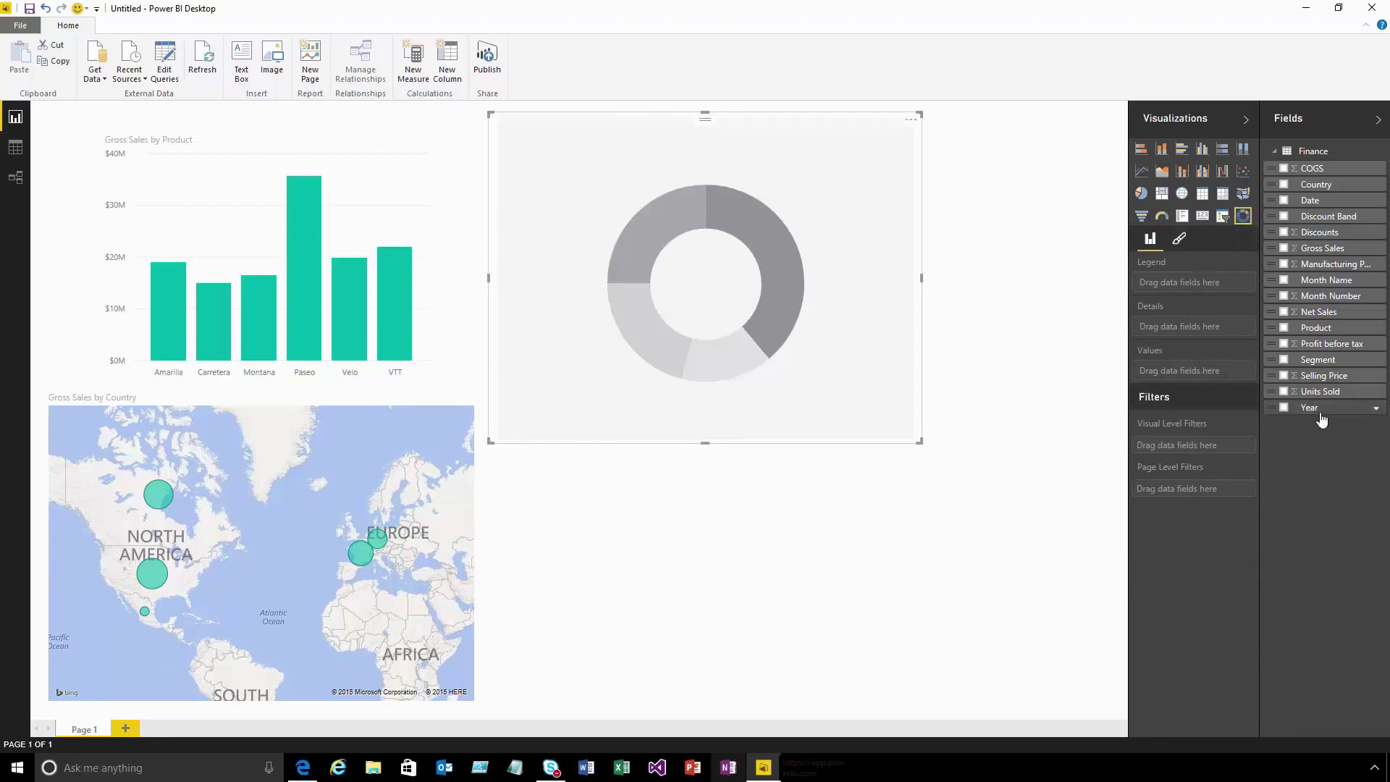
drag(1319, 392, 1197, 371)
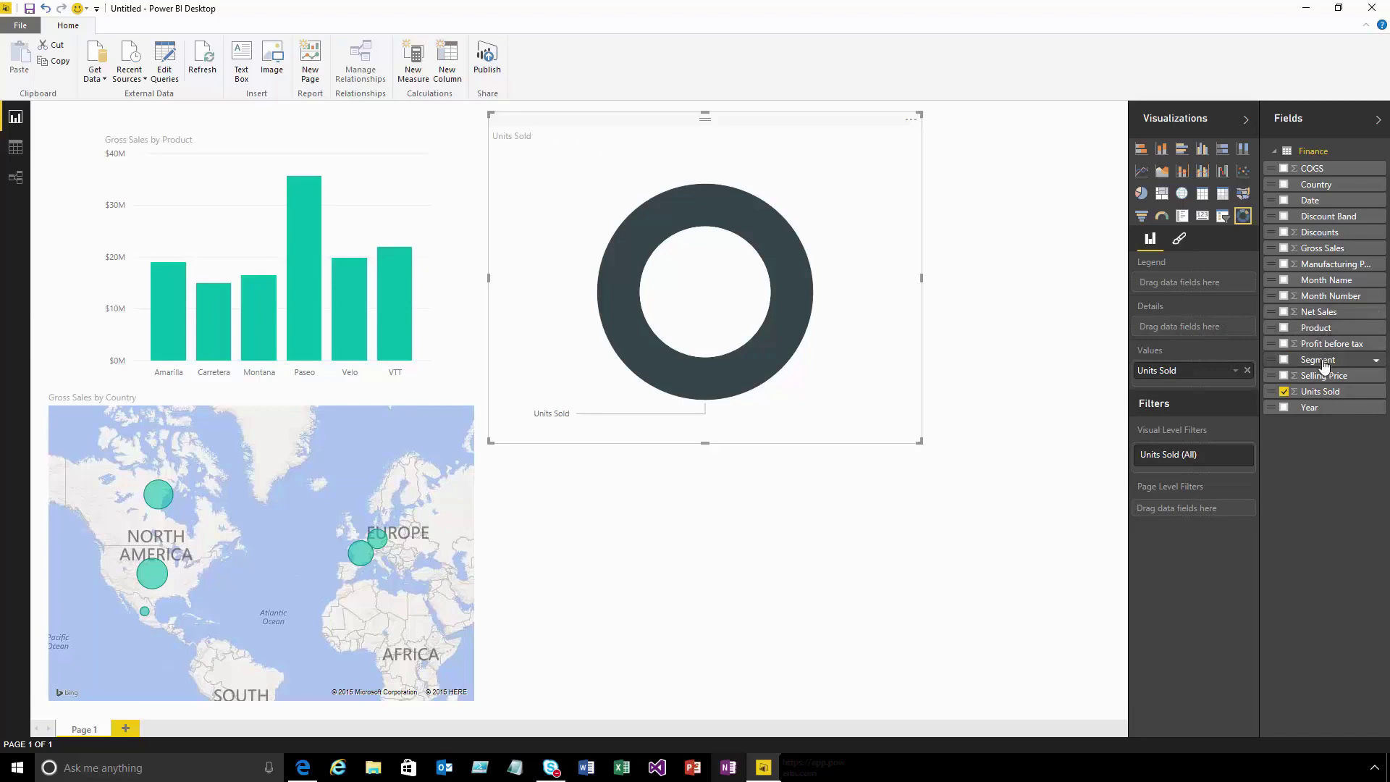
drag(1322, 362, 1189, 285)
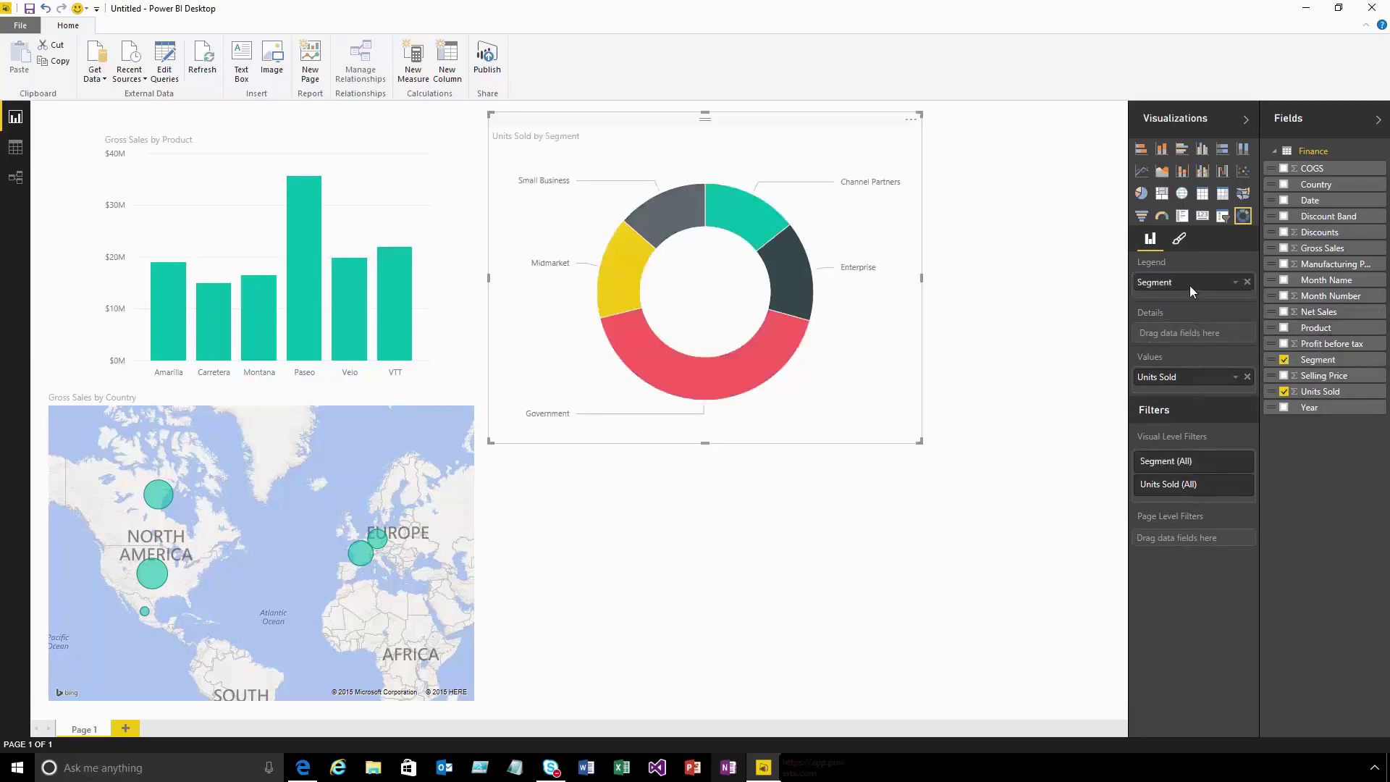
mouse_move(753, 370)
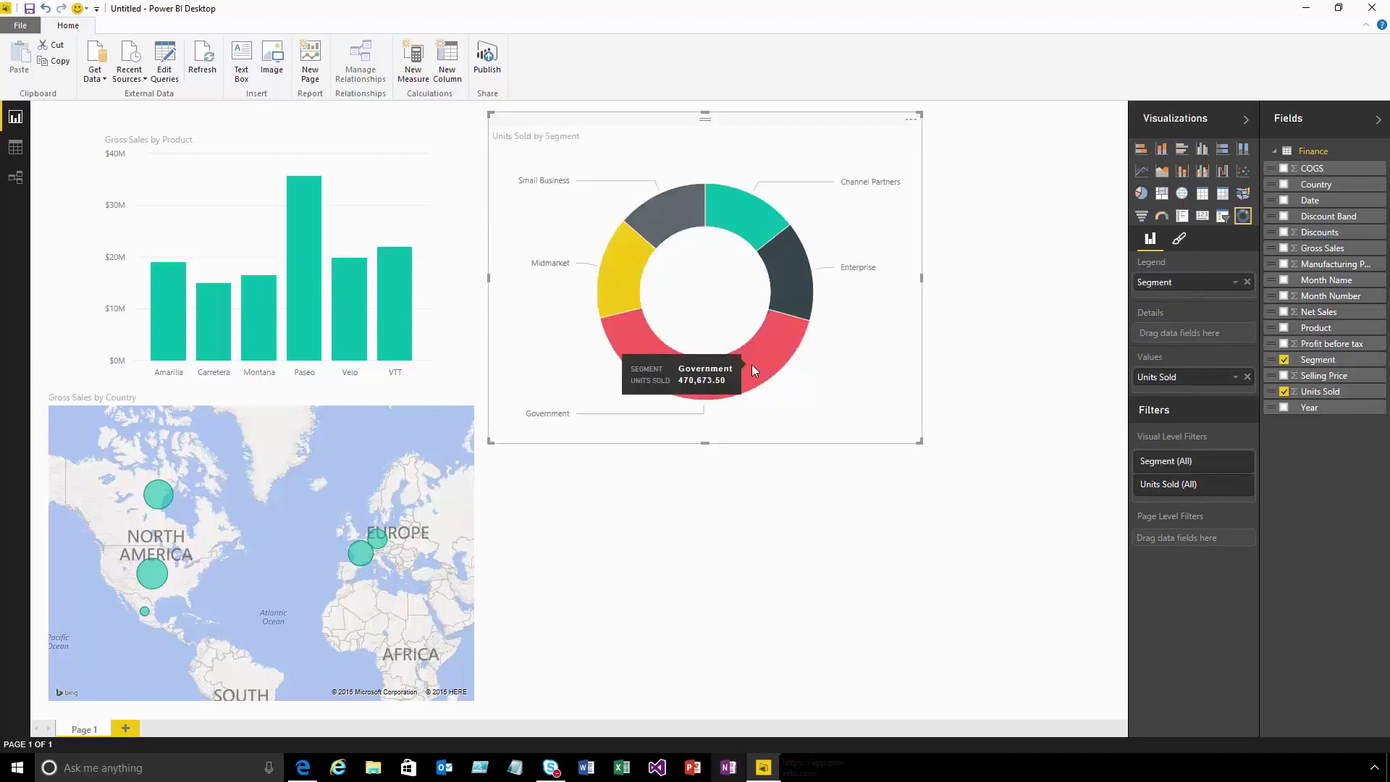
click(762, 560)
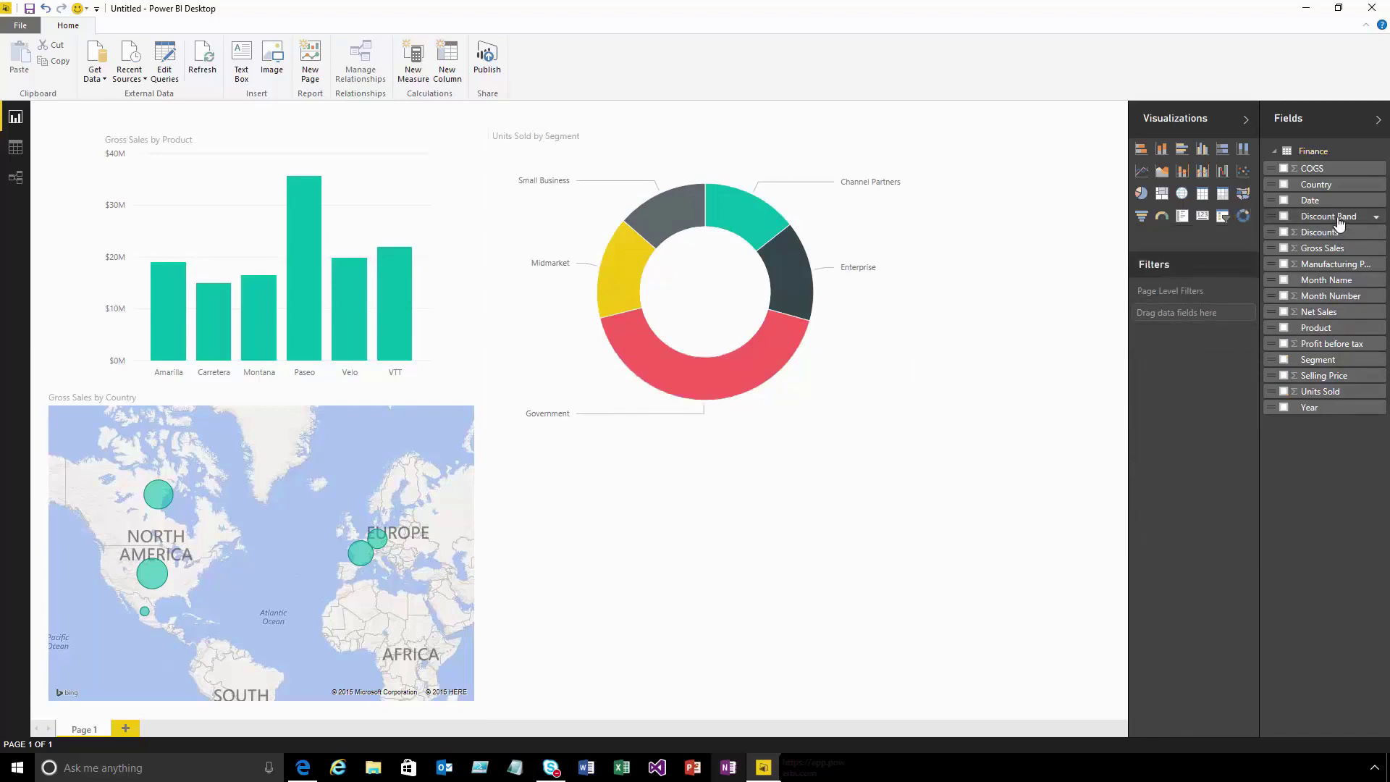
- Add a table below the donut with Discount Band, Month Name, Product, Profit before tax, Selling Price and Units Sold, widened to fit all columns
drag(1338, 223, 732, 546)
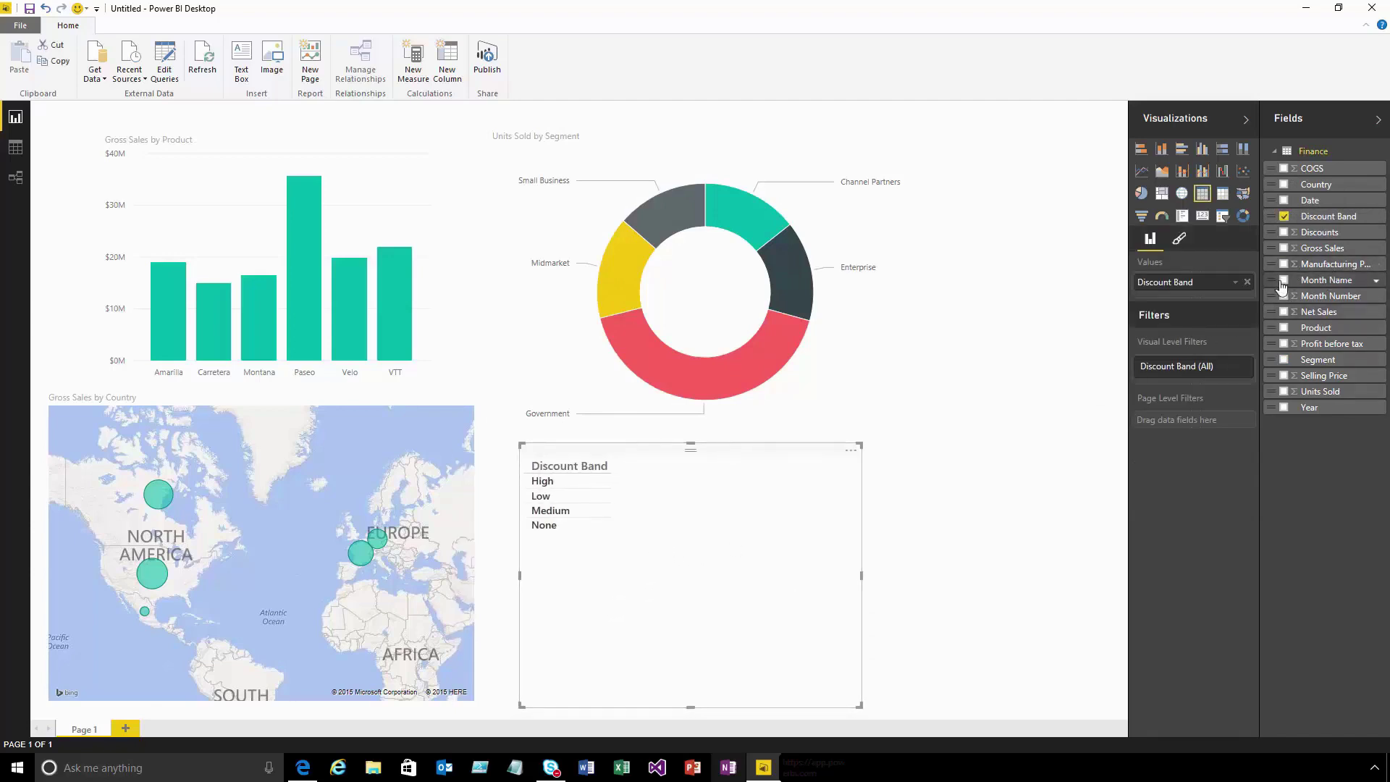
click(1284, 328)
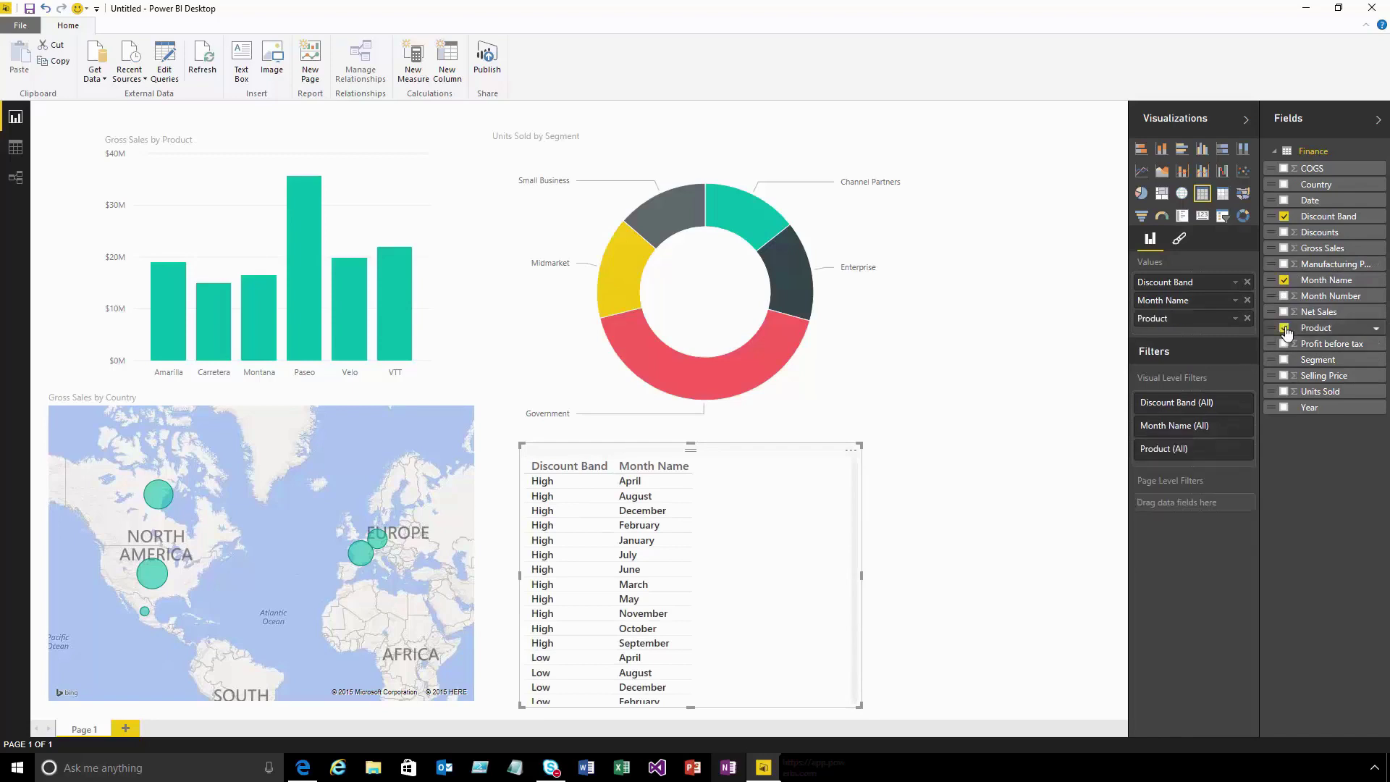
click(1283, 344)
click(1284, 376)
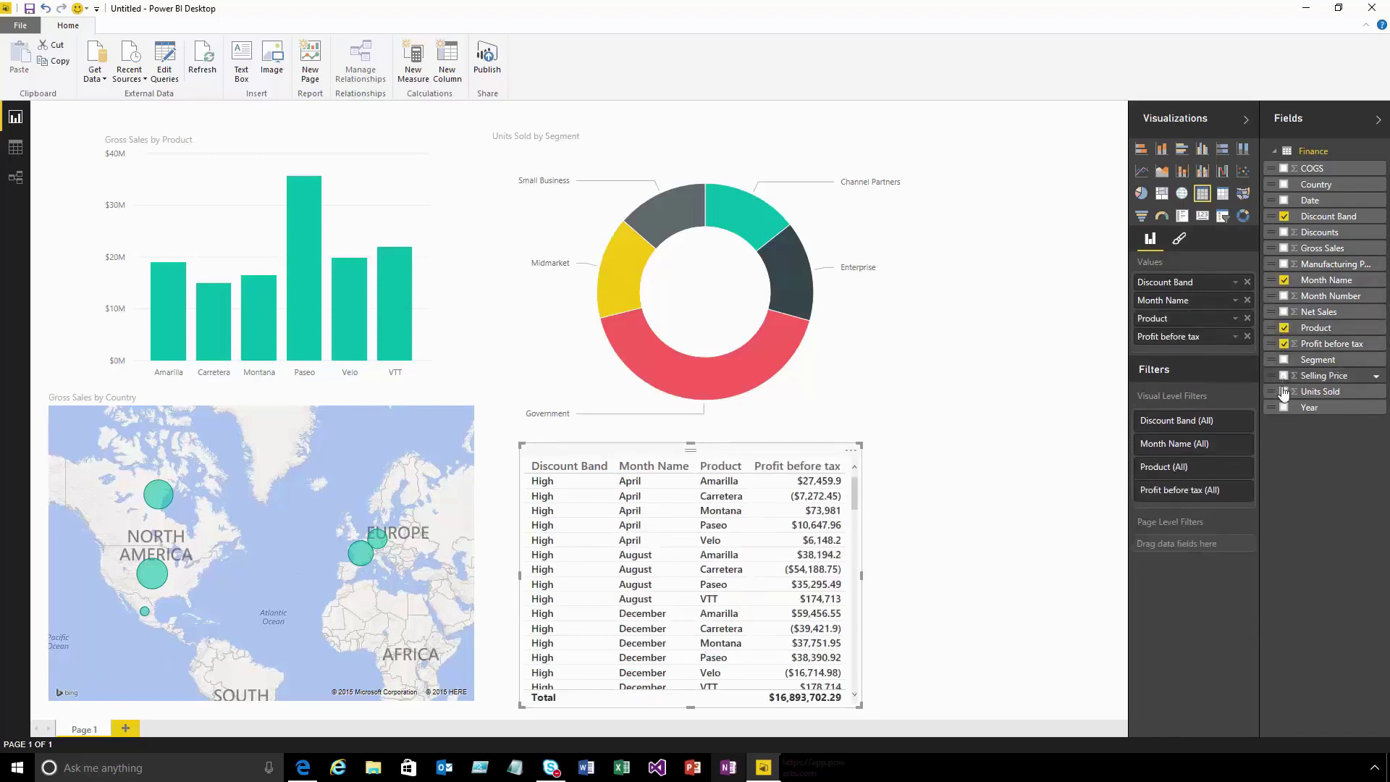
click(1284, 392)
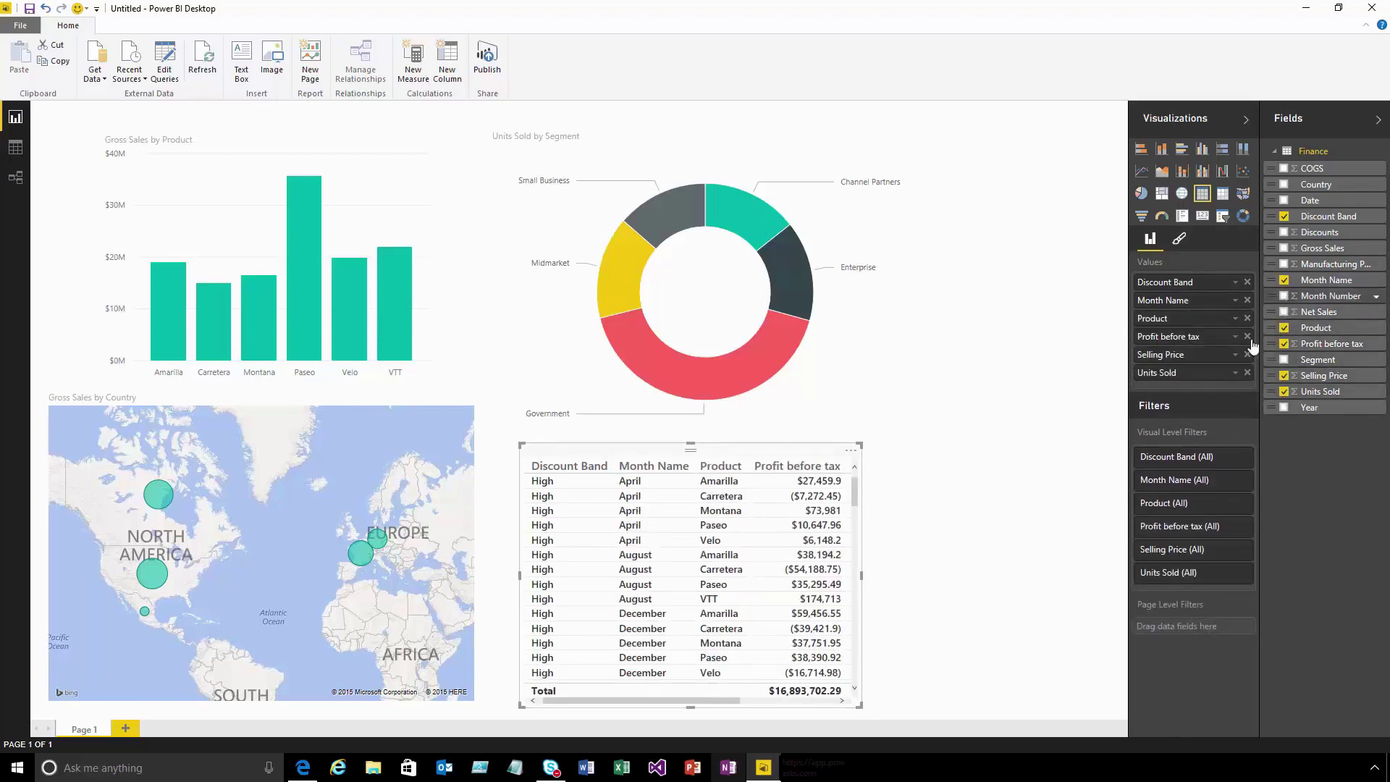
drag(862, 576, 1048, 573)
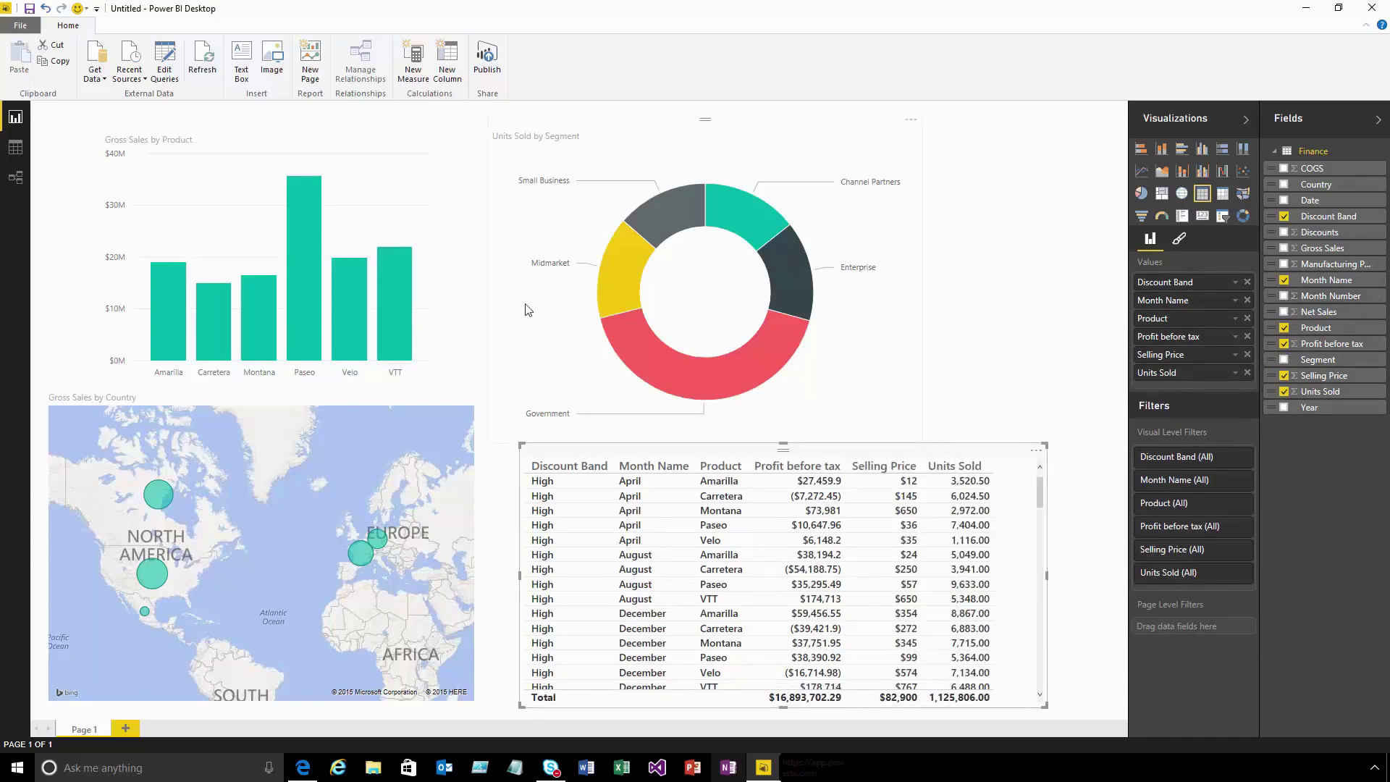
- Save the report to the Desktop as a Power BI file named Sales Report
click(23, 25)
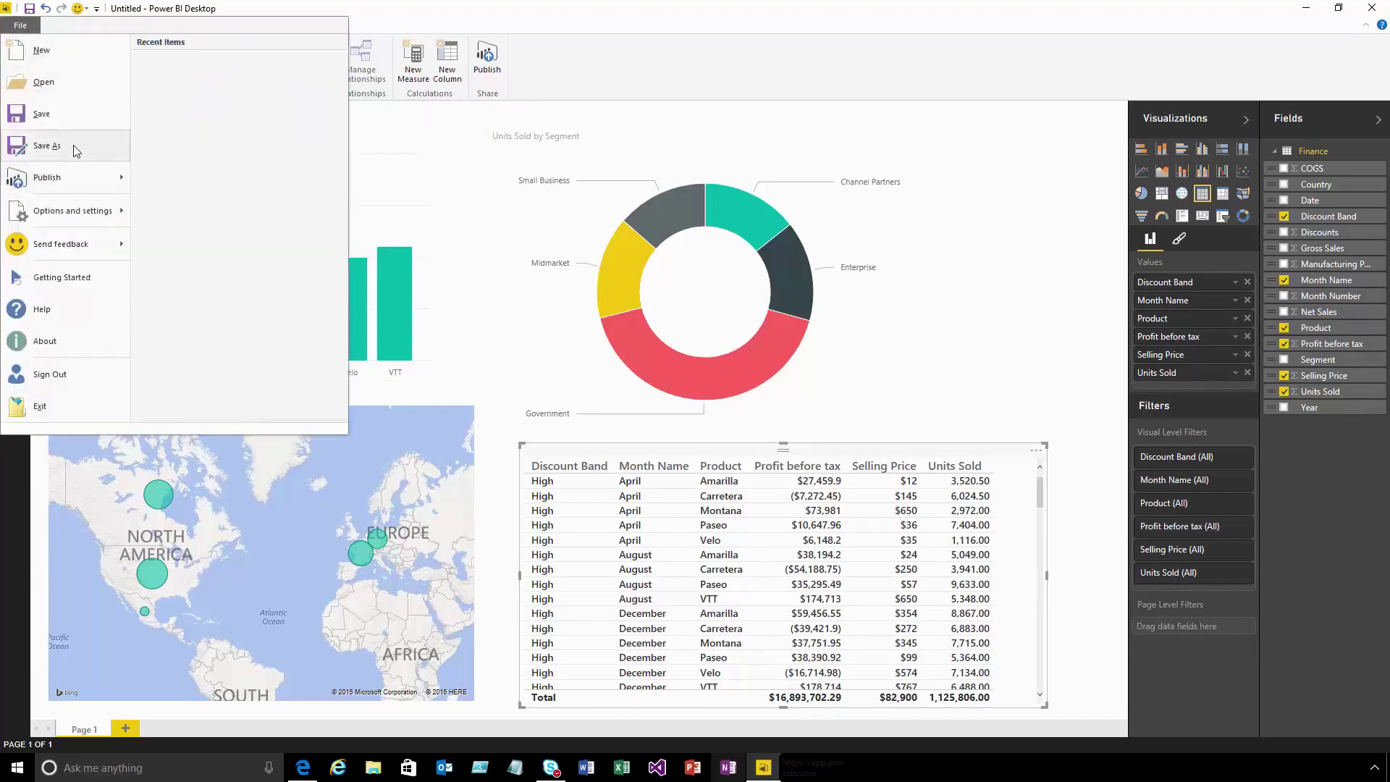
click(69, 145)
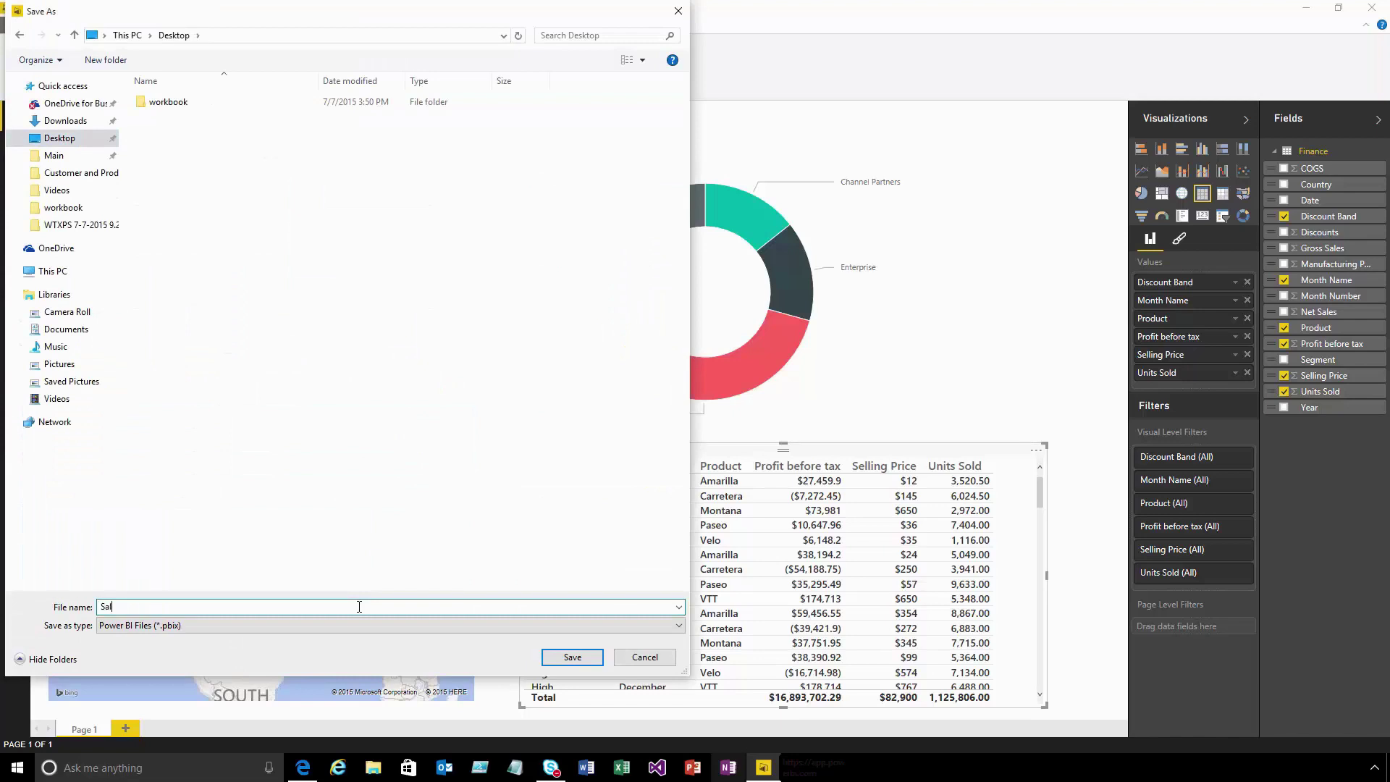
text(Sales Report)
key(Return)
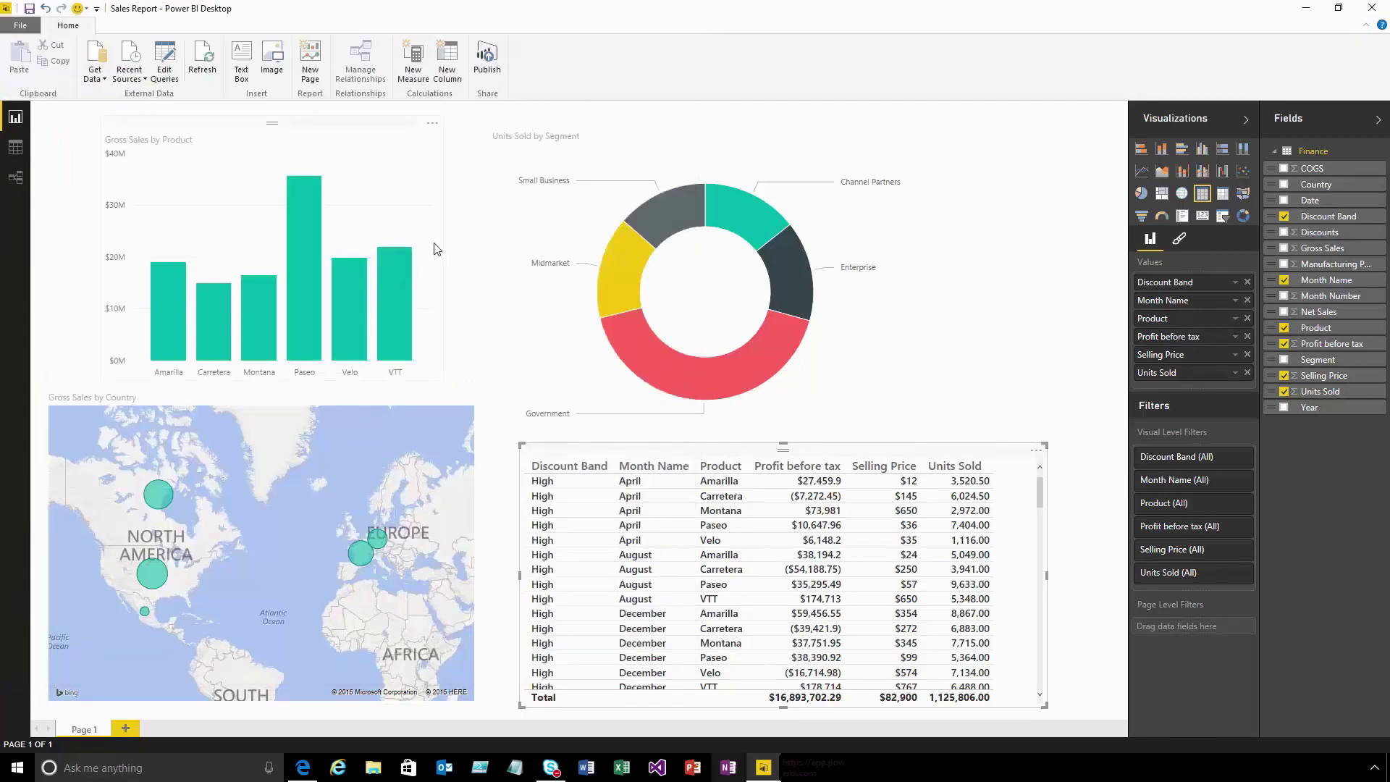
- Publish the report to Power BI and open the published Sales Report in the browser workspace
click(487, 58)
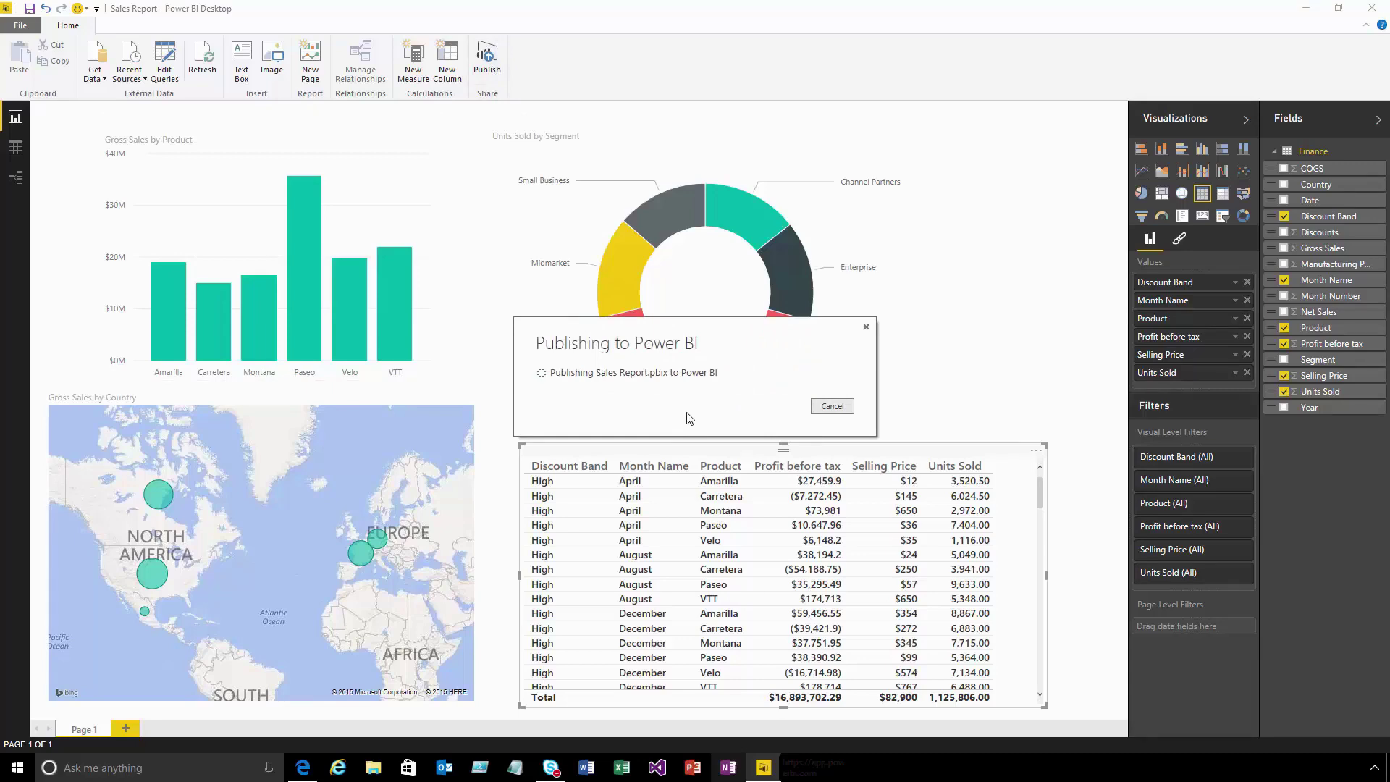
click(584, 395)
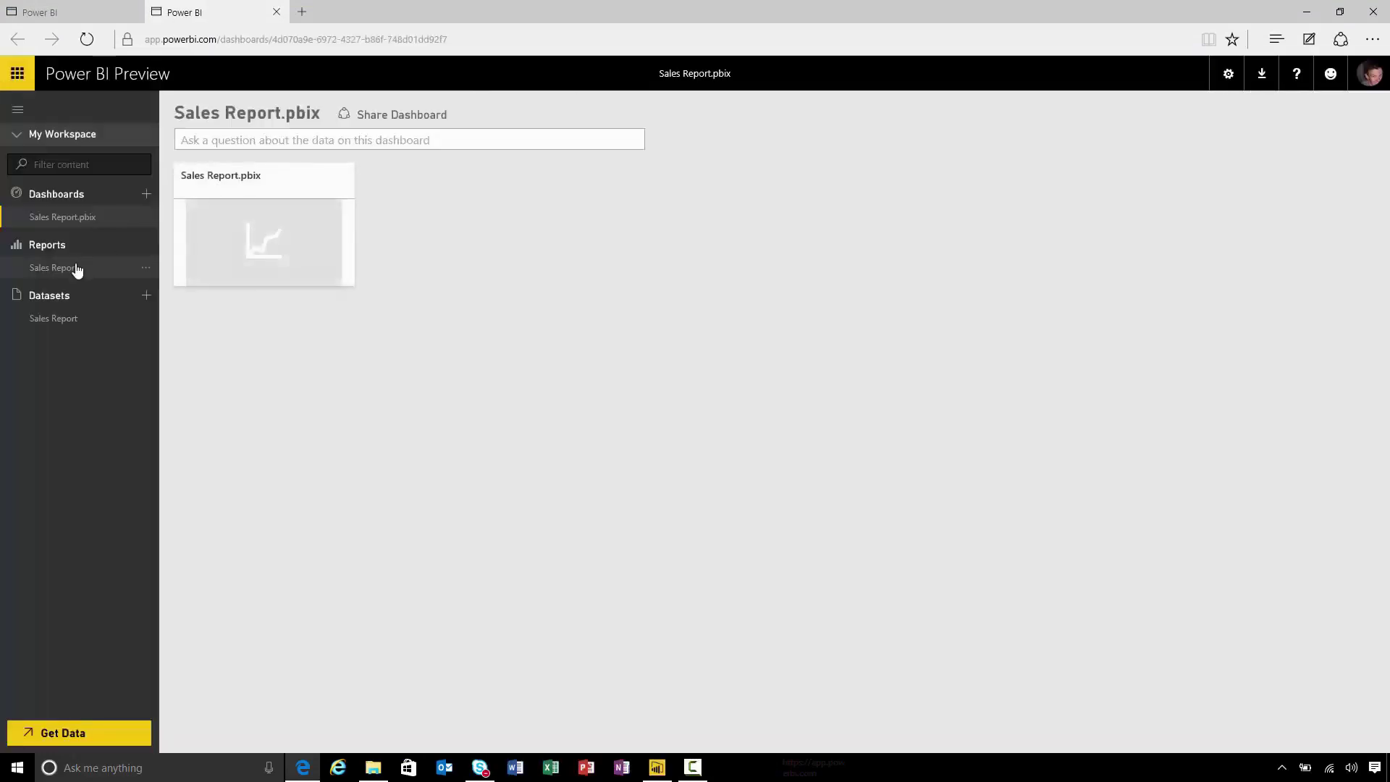
click(53, 268)
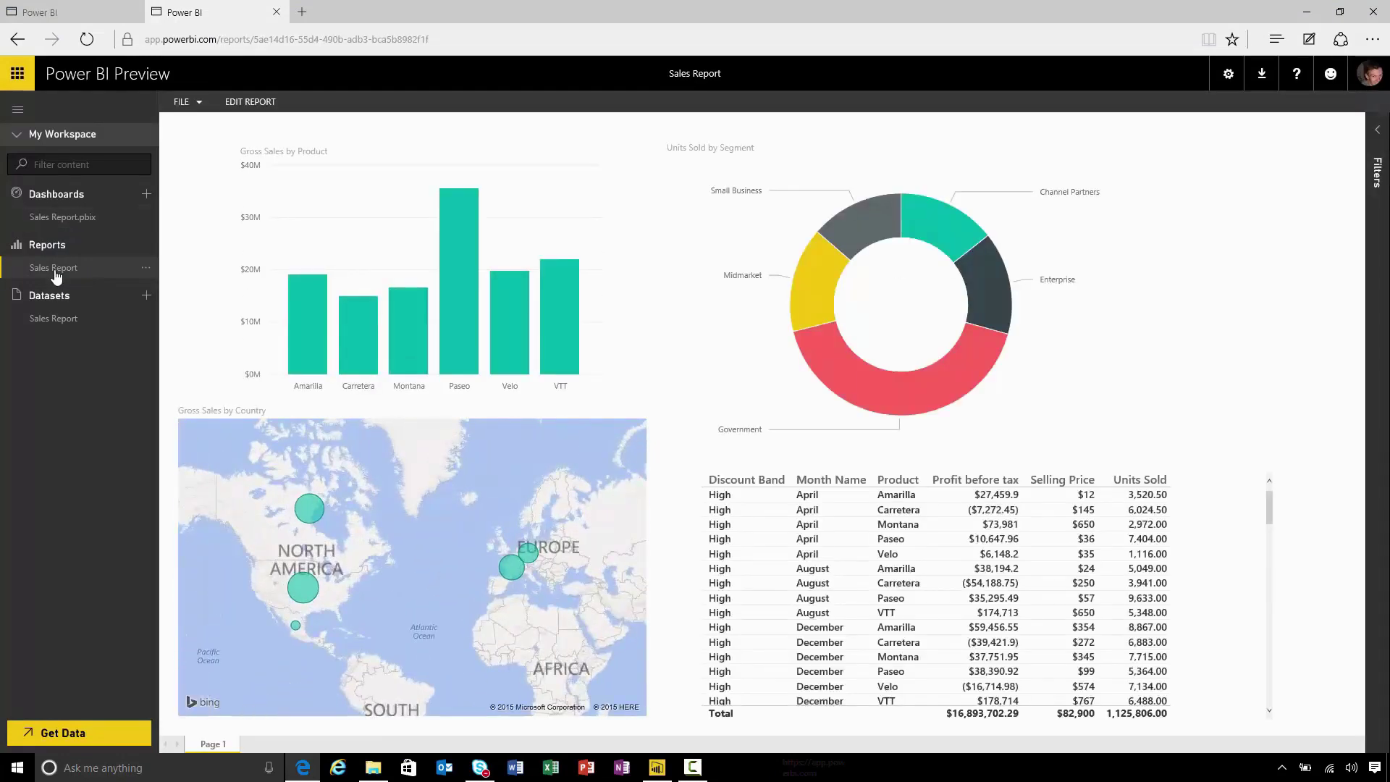
click(466, 301)
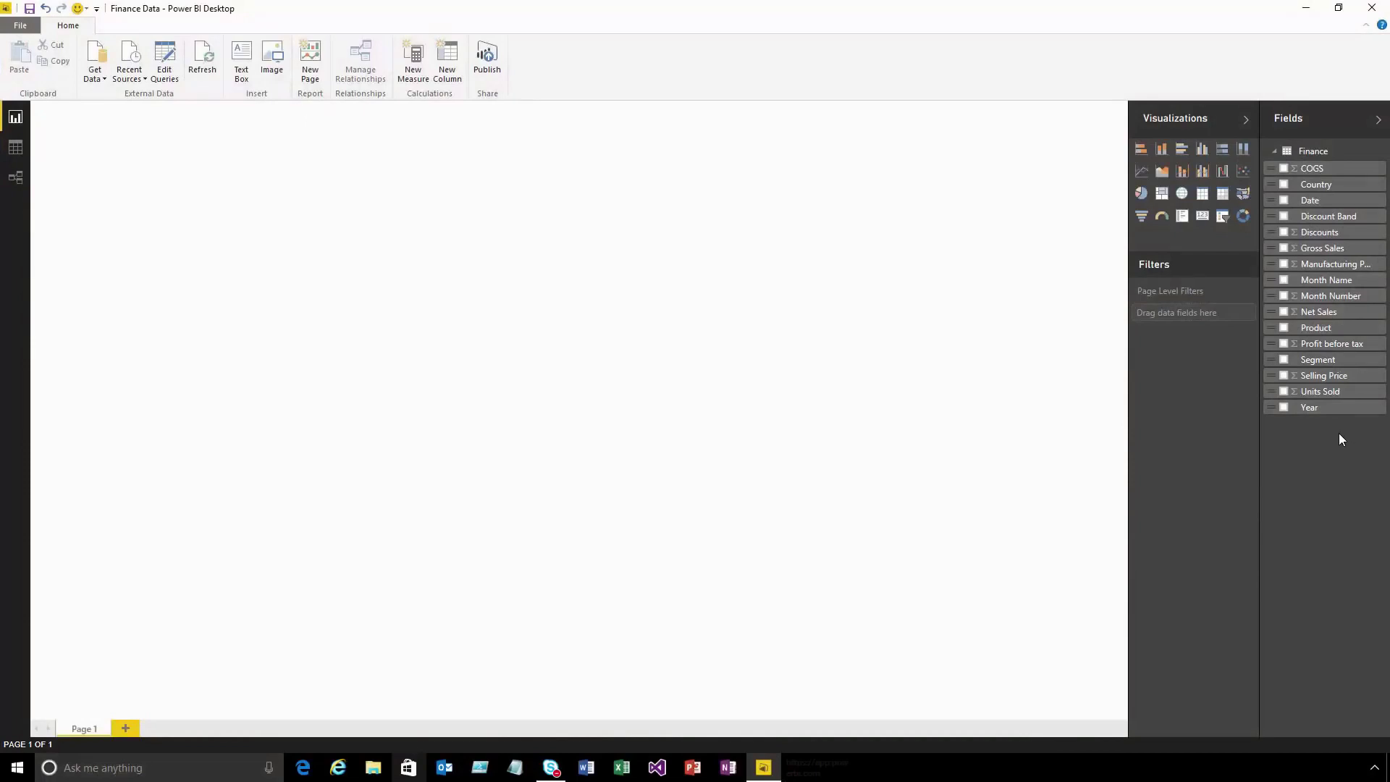
- Build a Gross Sales by Product column chart on the blank page of the Finance Data file
click(1285, 249)
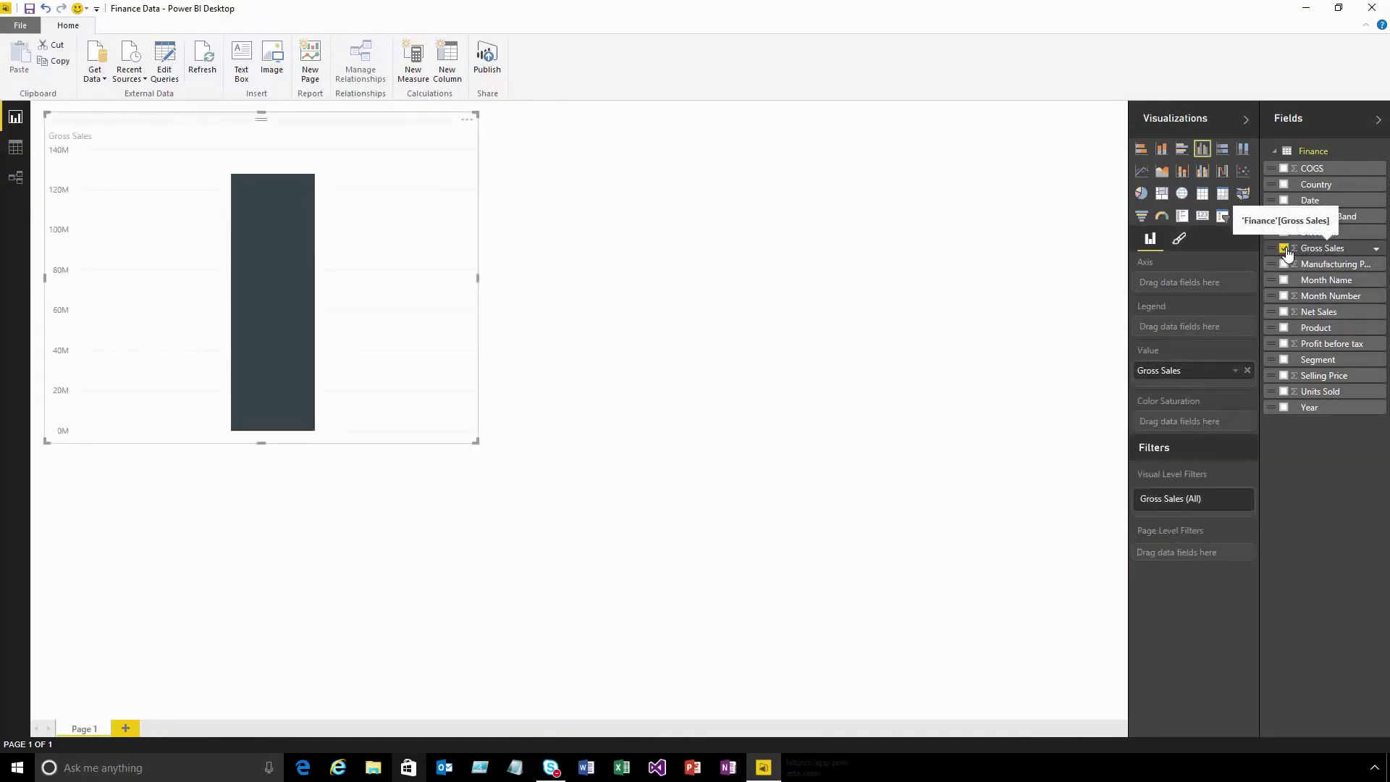
click(1285, 328)
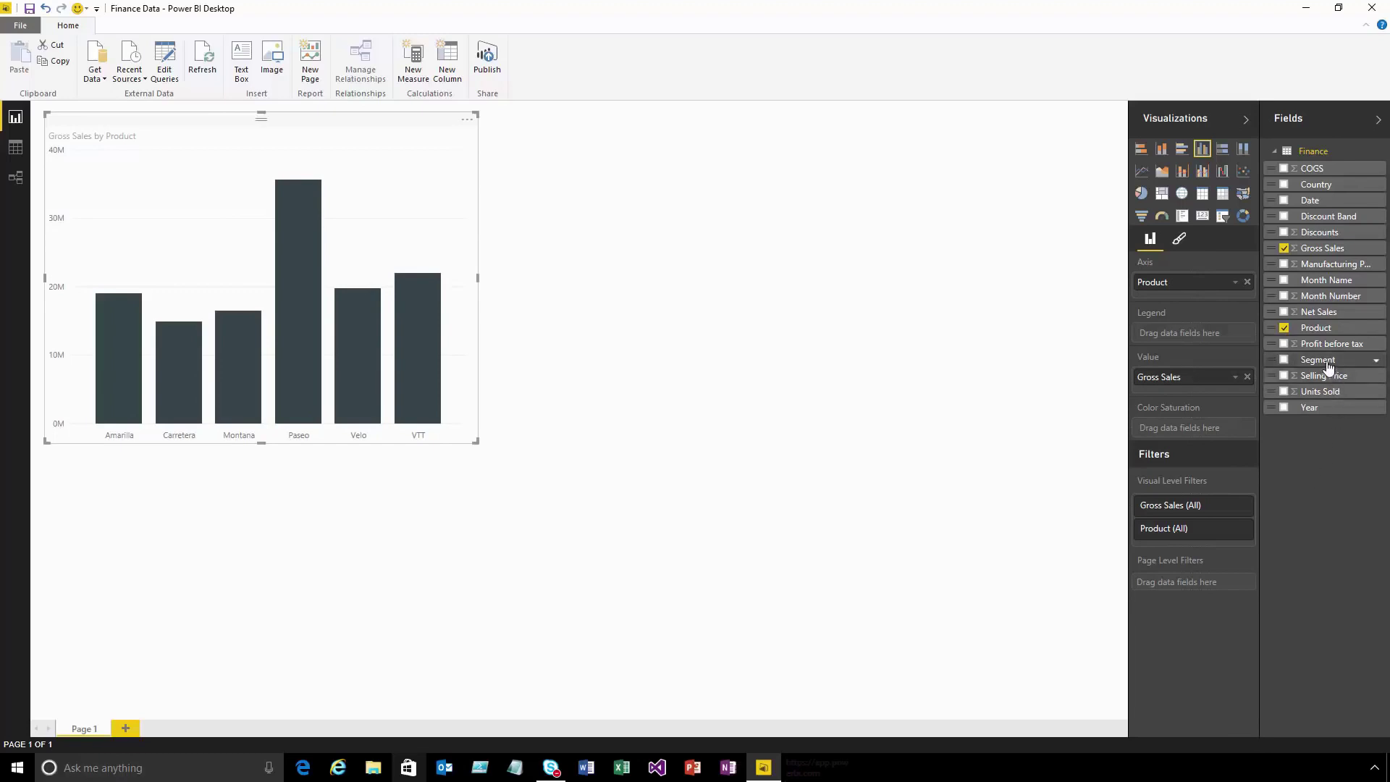
- Add a separate visual of Units Sold by Segment, trying it as a bar and a pie chart before making it a donut chart
drag(1310, 377, 756, 294)
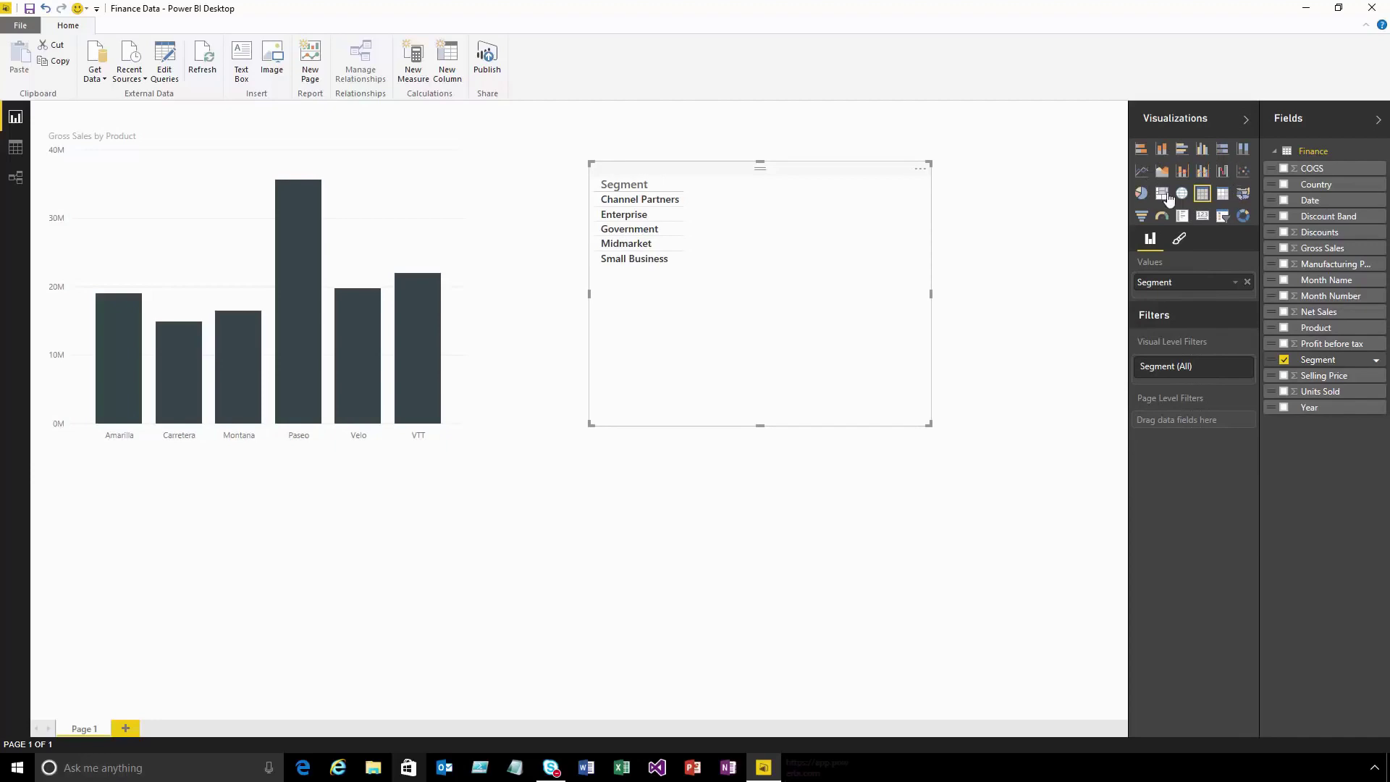
click(1286, 391)
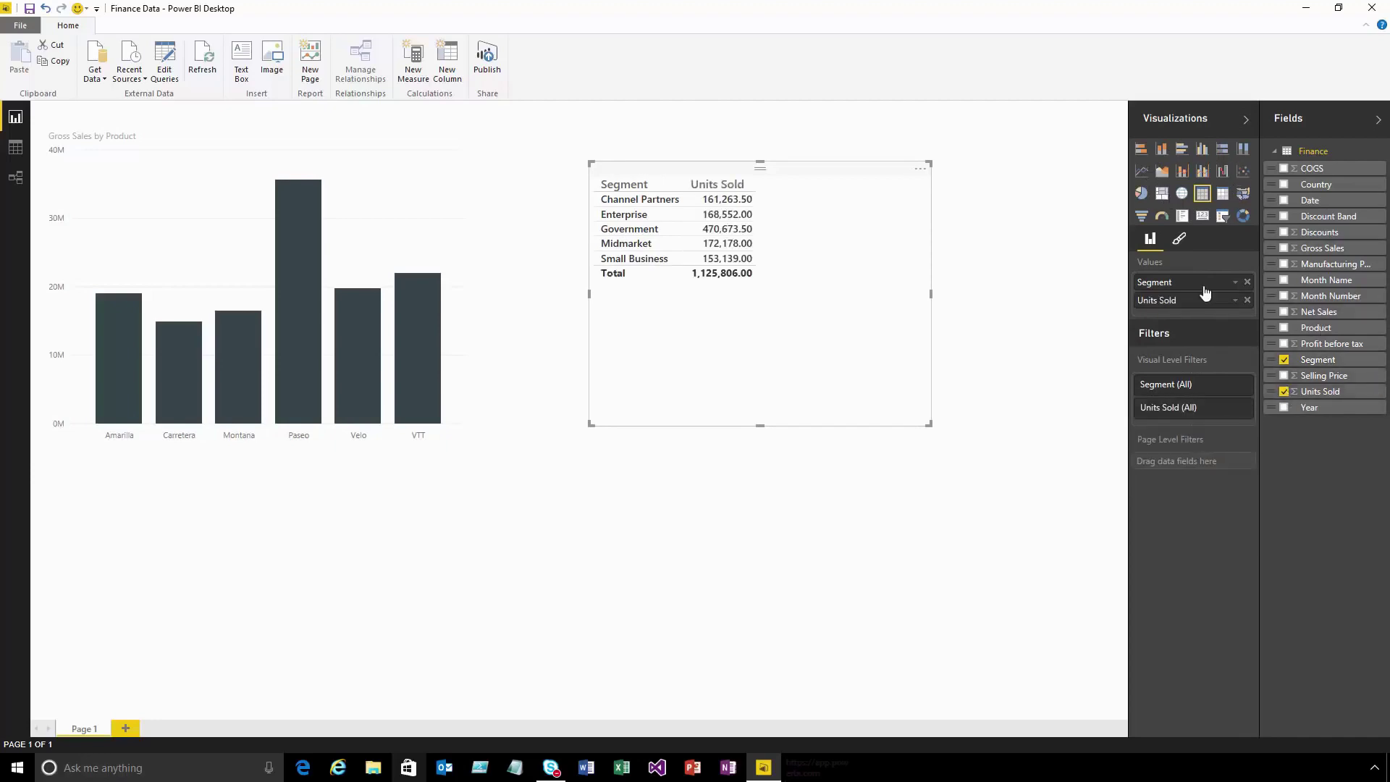
click(1146, 152)
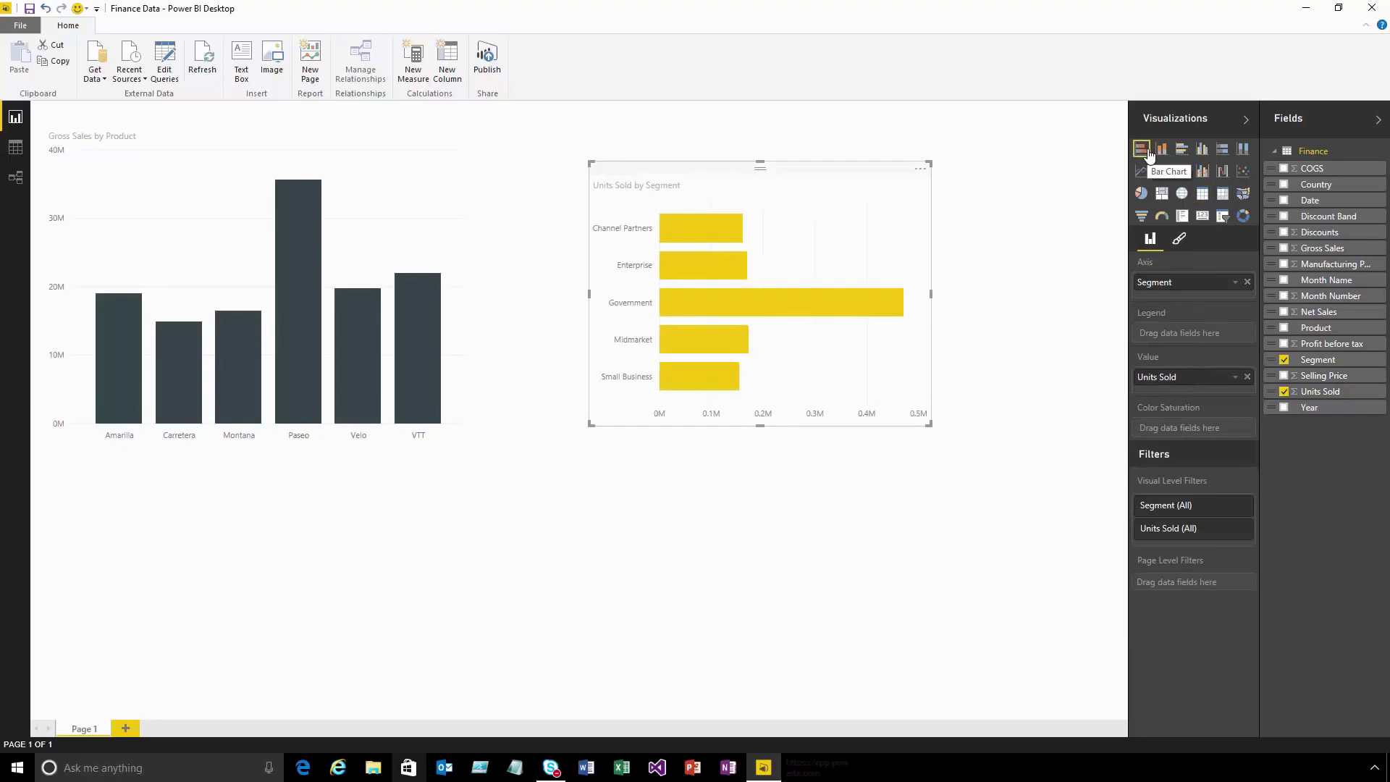
click(1143, 196)
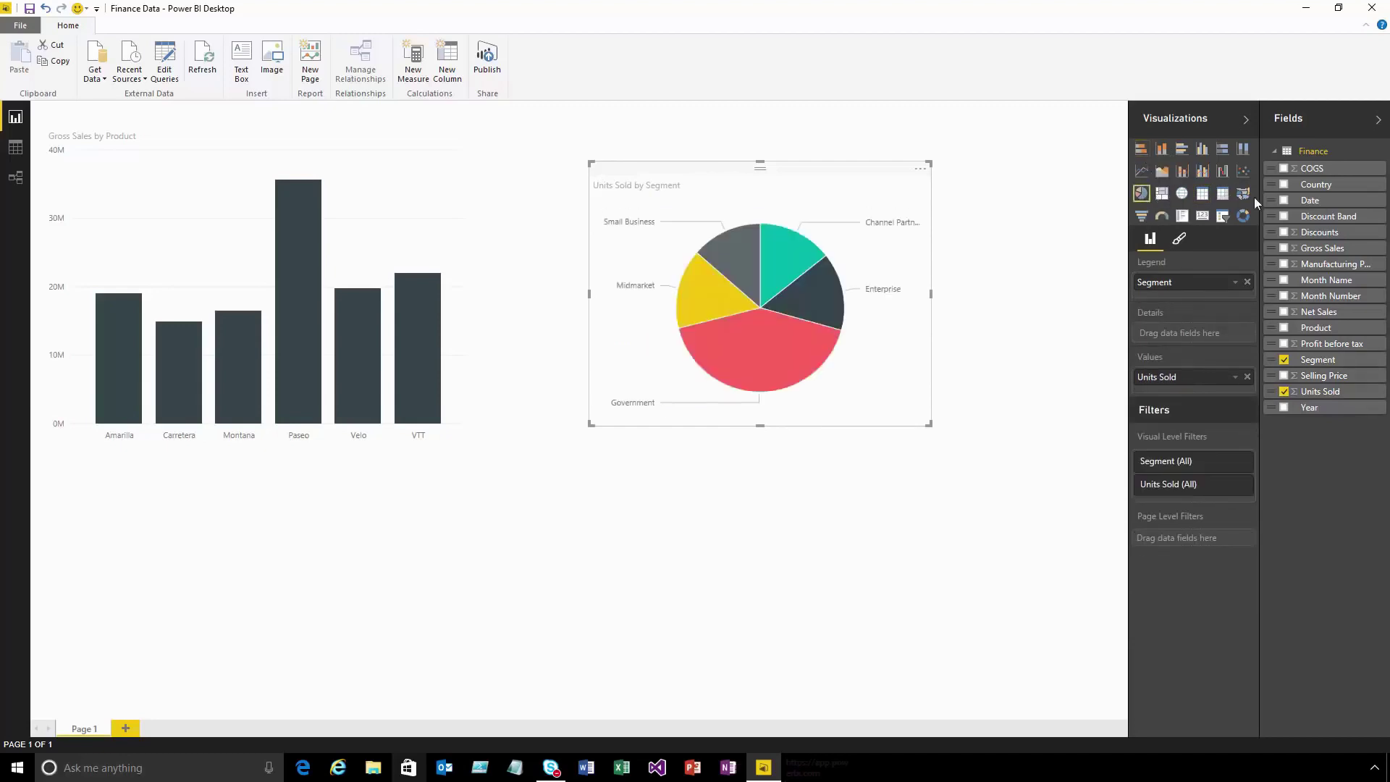
click(1242, 215)
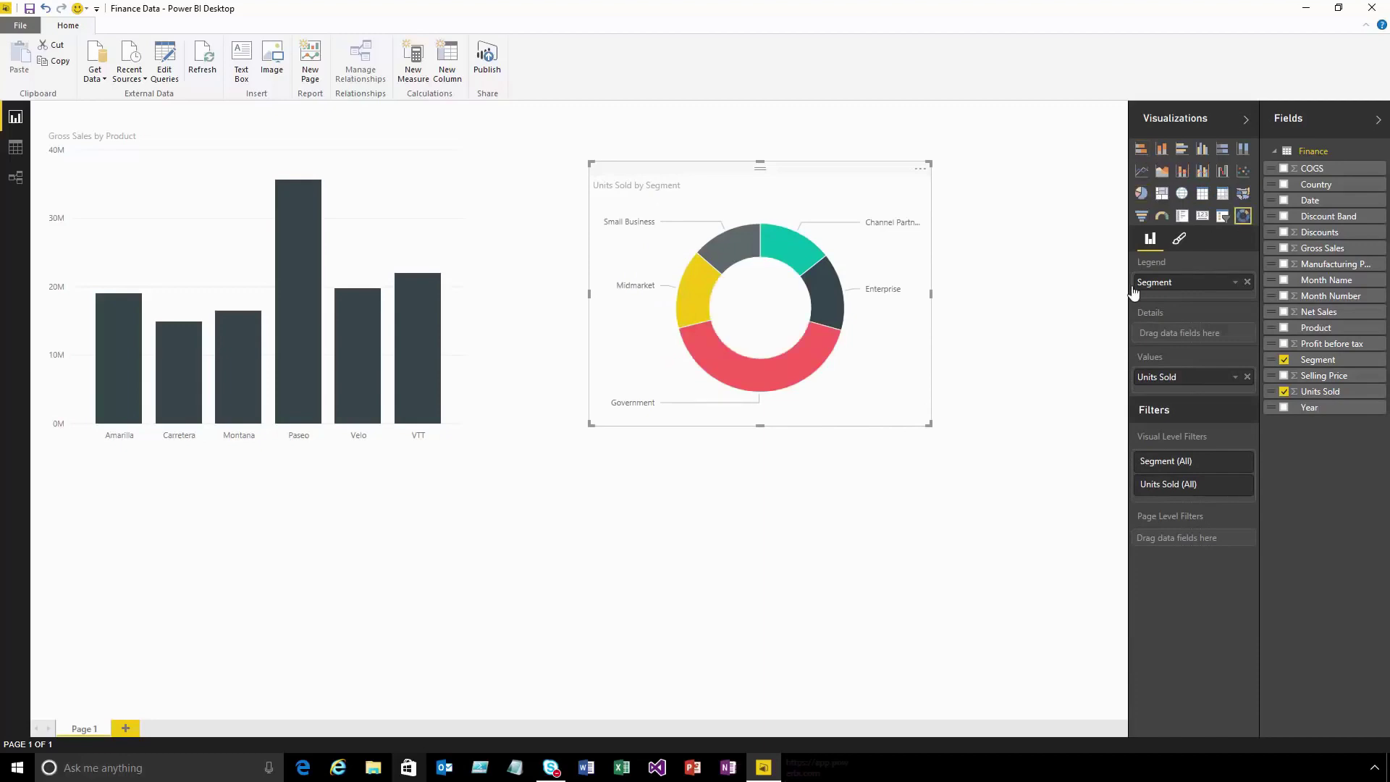
- Add a separate Units Sold visual below the Gross Sales by Product chart and make it a card
click(934, 565)
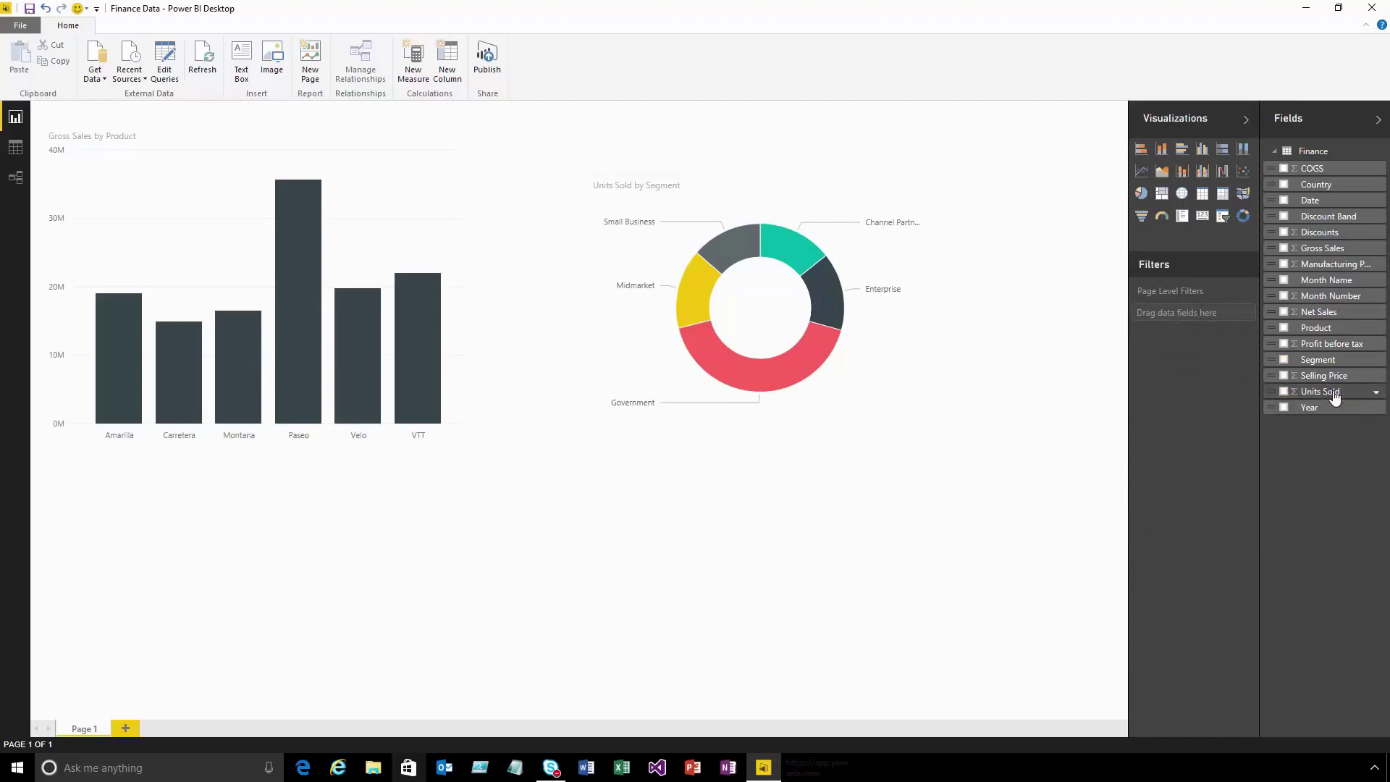
drag(1303, 407, 273, 612)
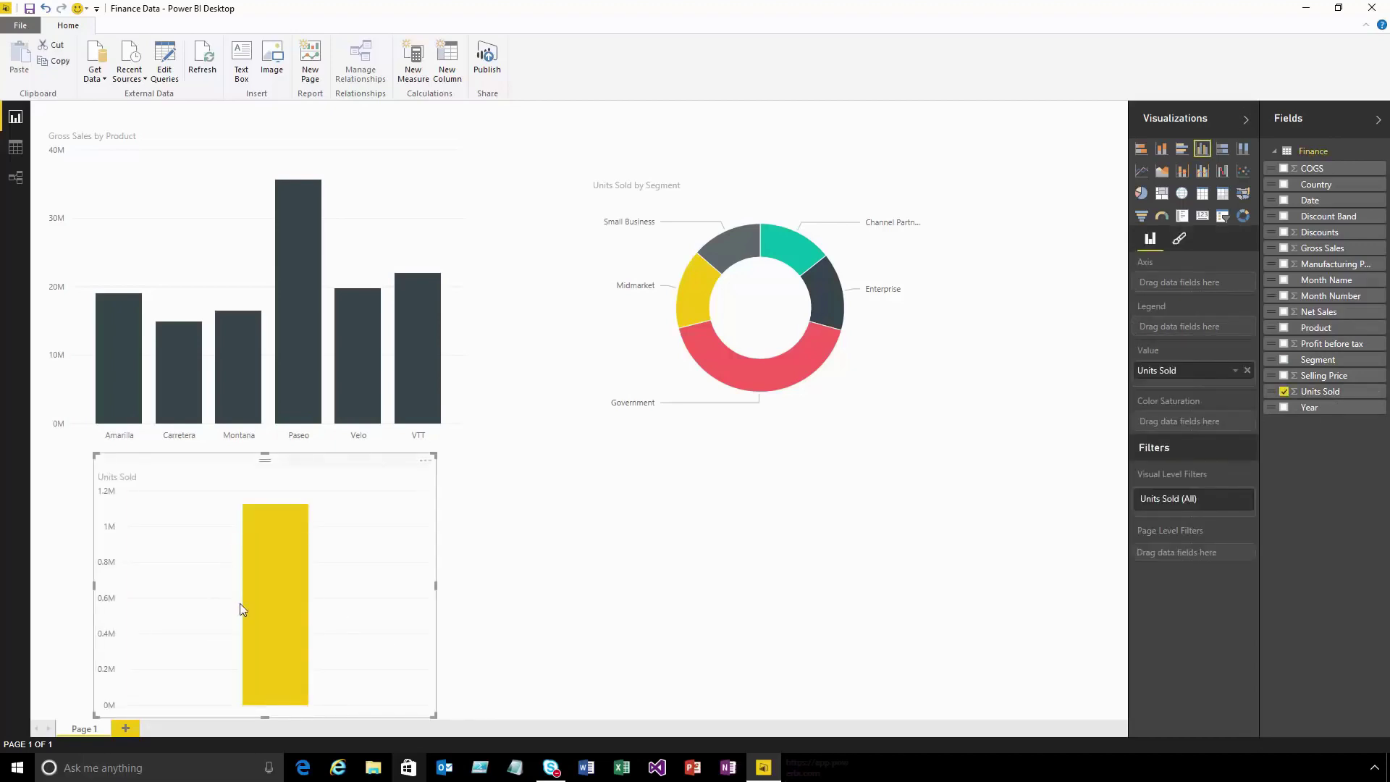
click(1208, 223)
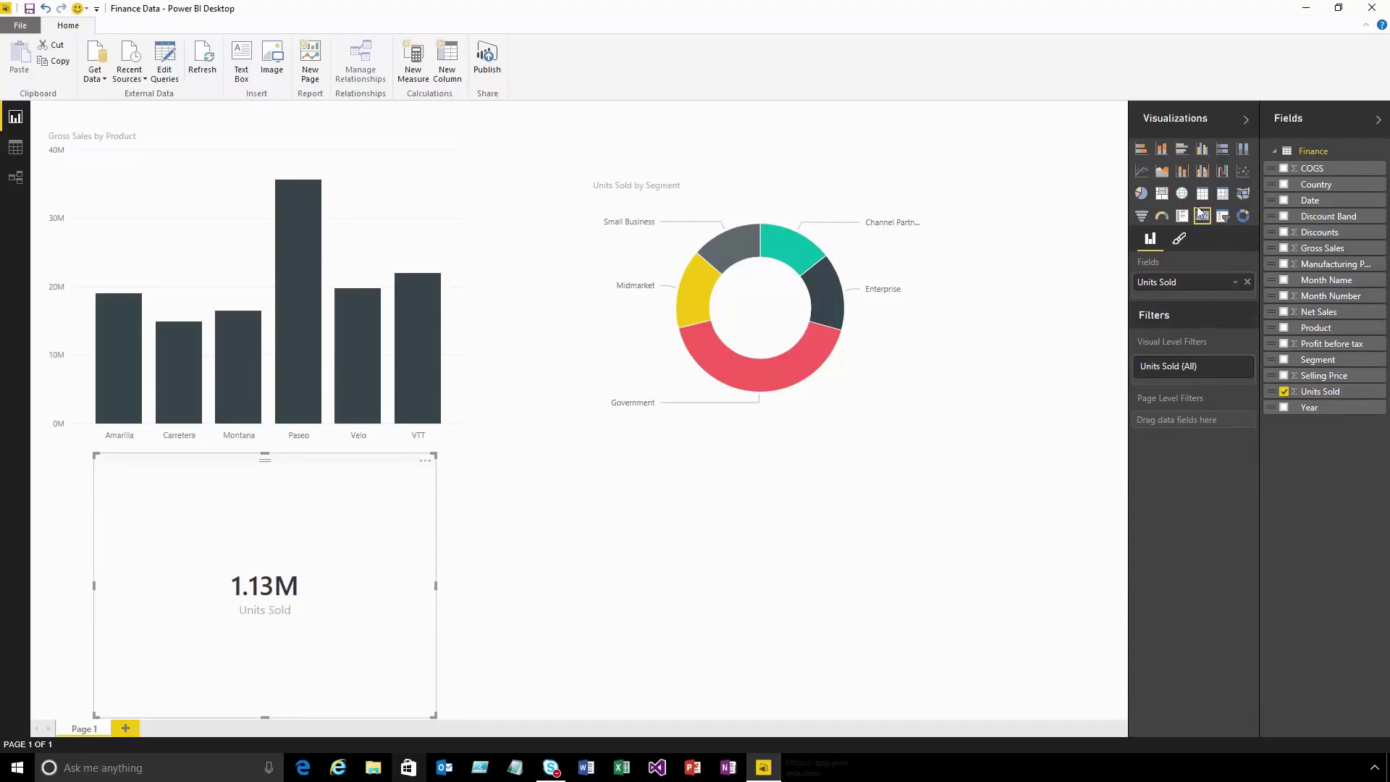
- Add a map of Net Sales by Country beside the Units Sold card and narrow it to about half its width
click(815, 472)
click(1184, 195)
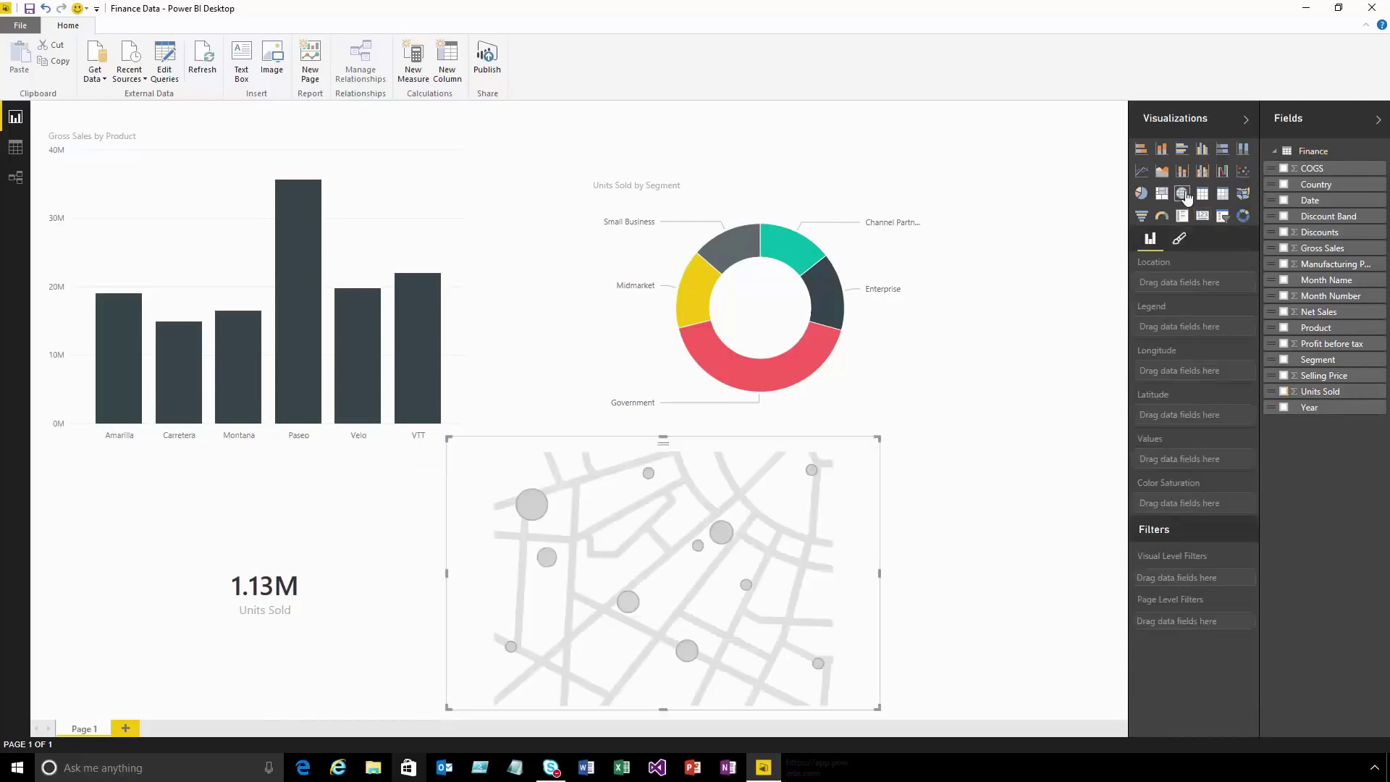
drag(1316, 186, 1197, 284)
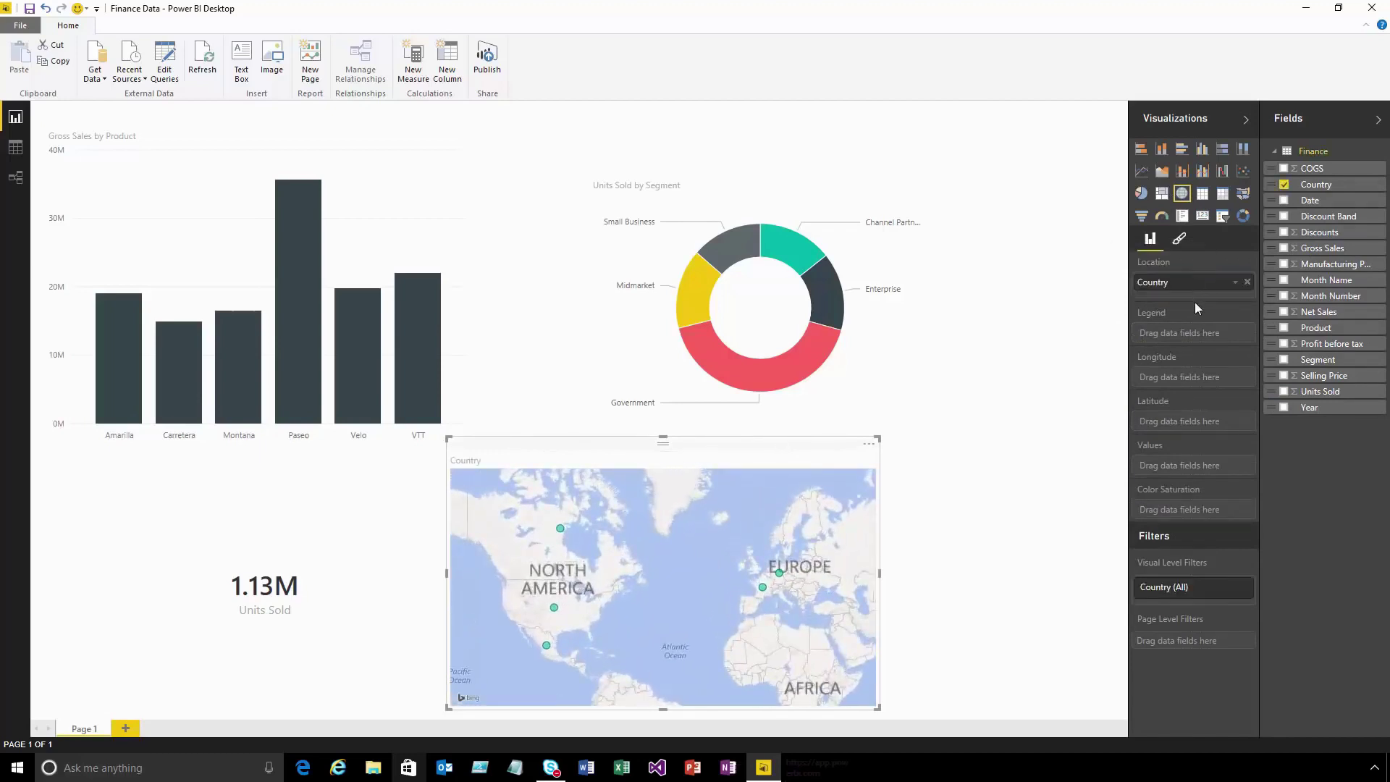
drag(1319, 312, 1180, 471)
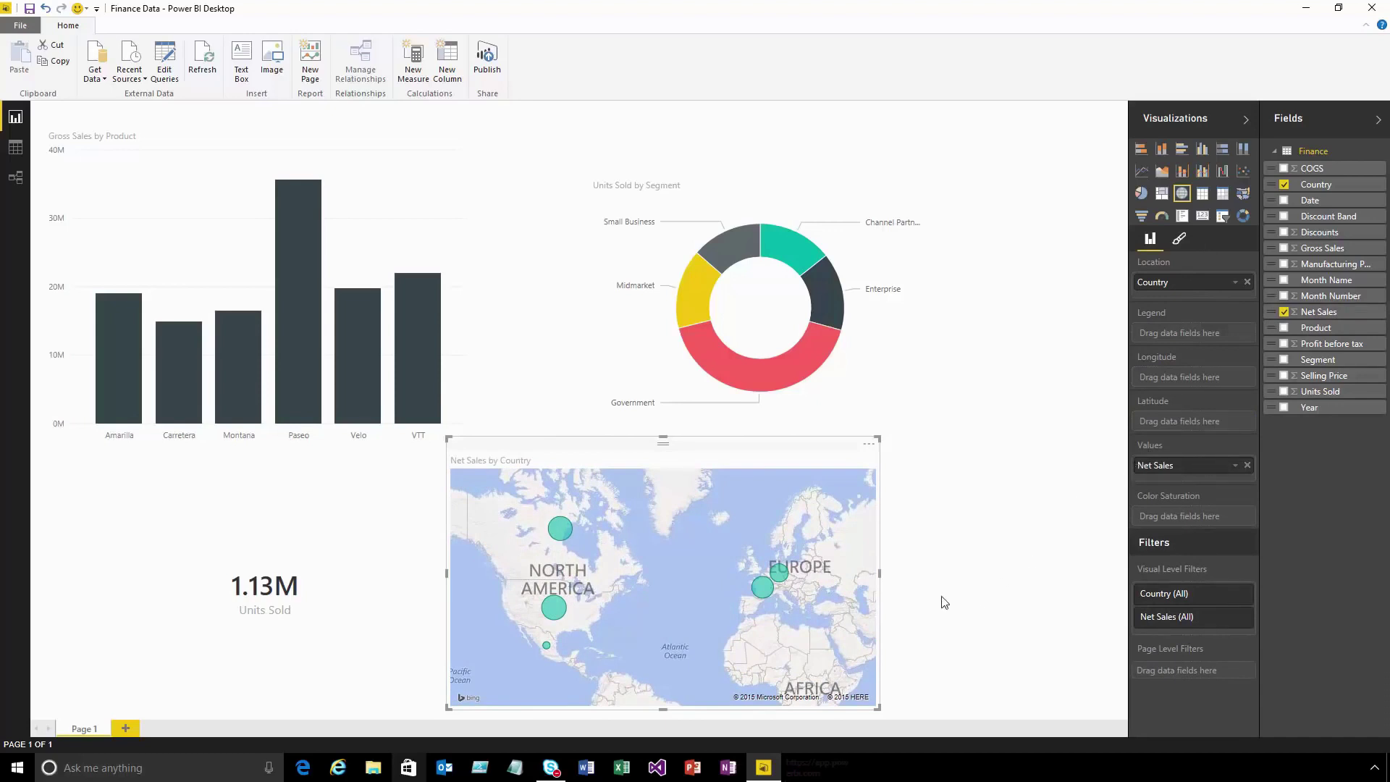
drag(881, 579, 688, 579)
- Add a scatter chart with Gross Sales on the X axis, Net Sales on the Y axis, Segment as details and Product as legend
click(794, 574)
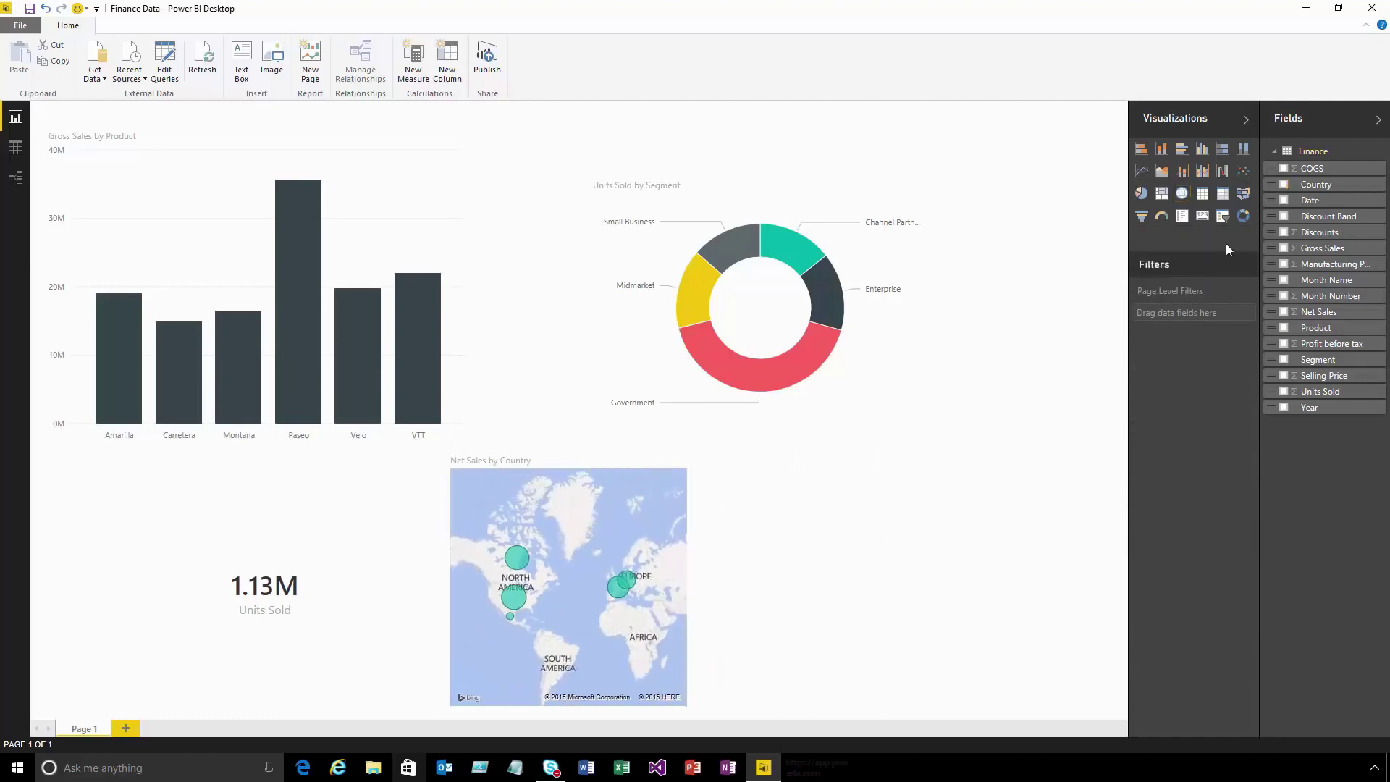
click(1243, 171)
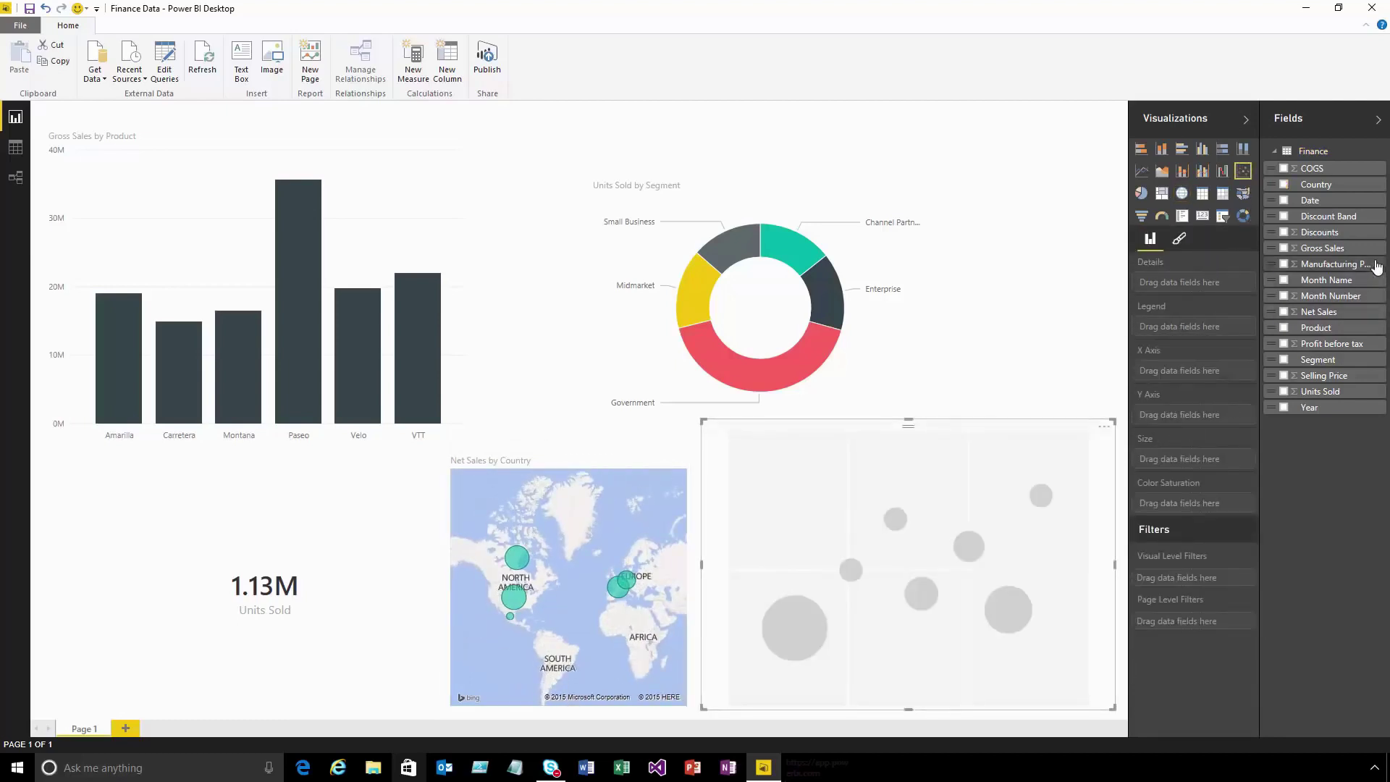
drag(1335, 255, 1176, 372)
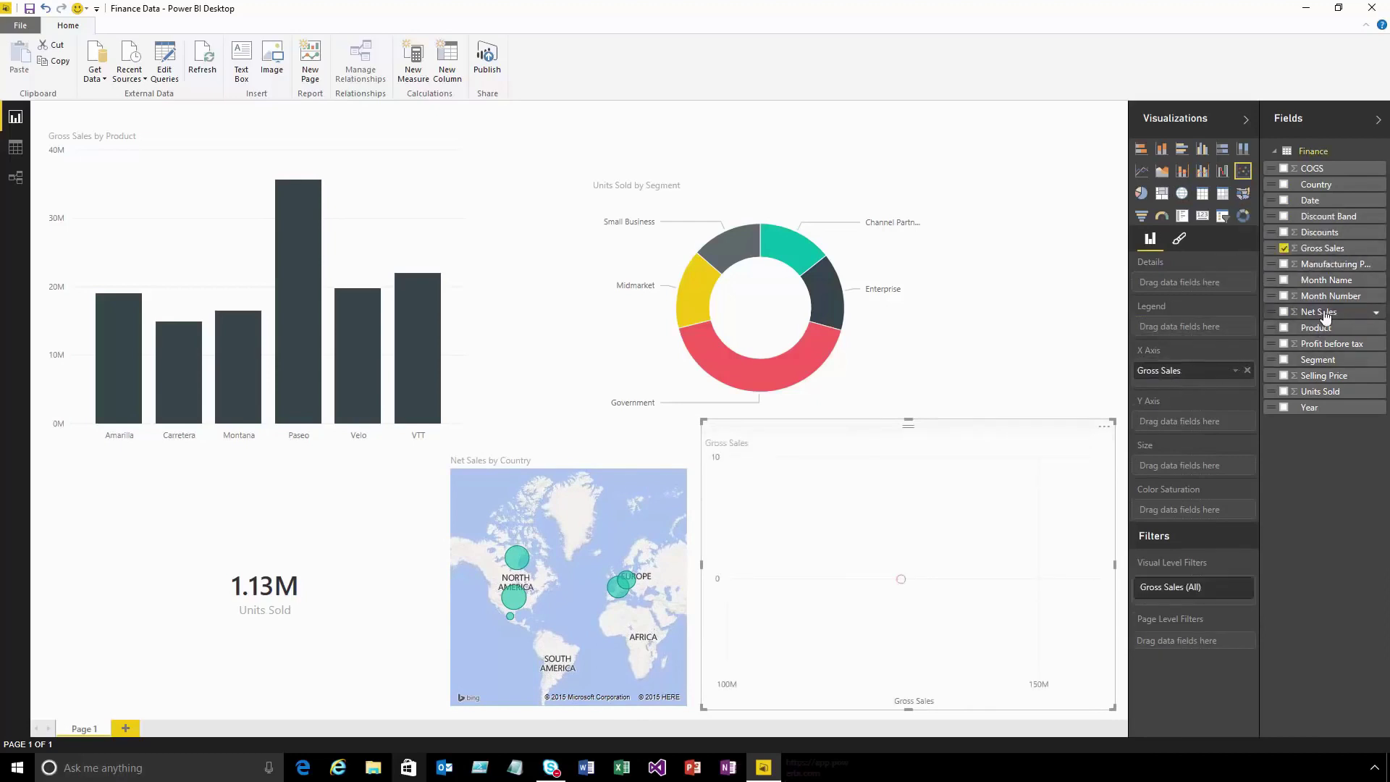
drag(1325, 312, 1175, 427)
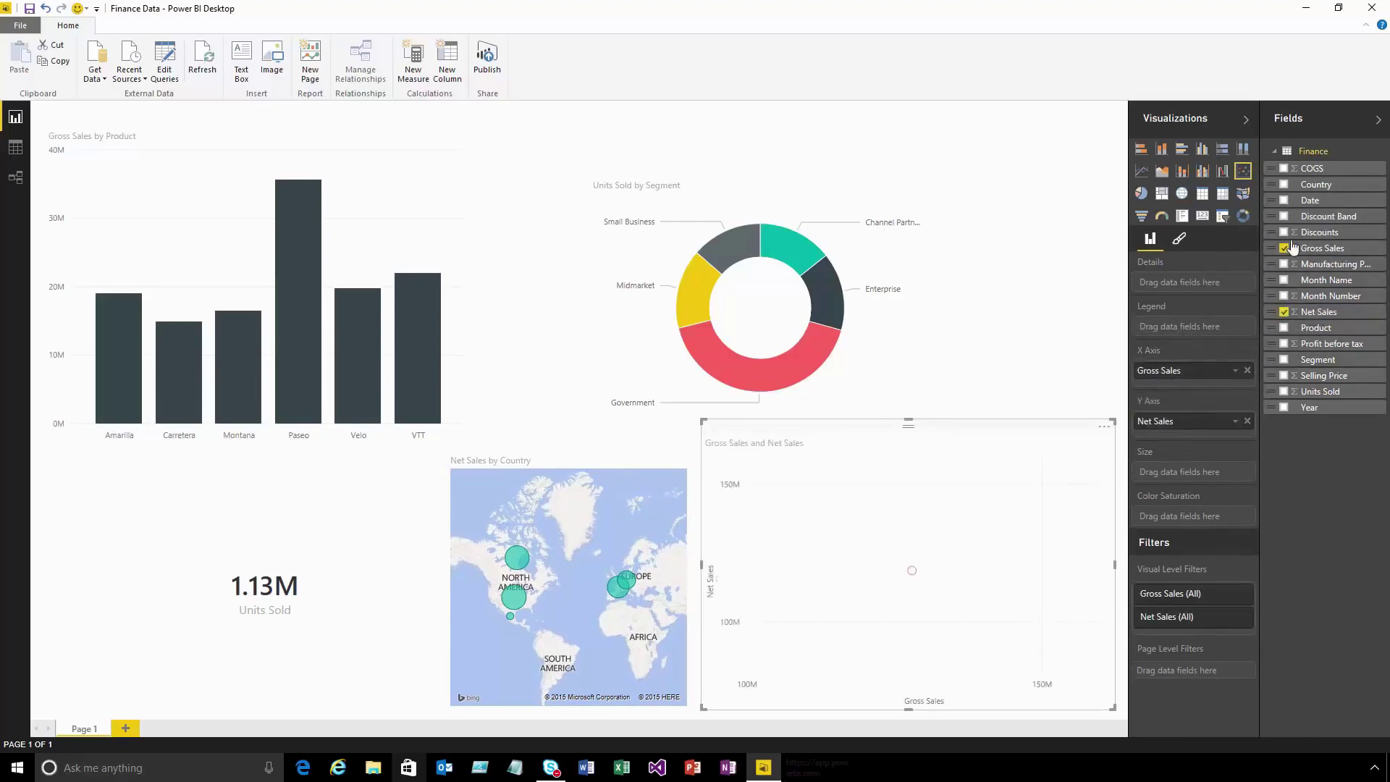
drag(1319, 358, 1198, 292)
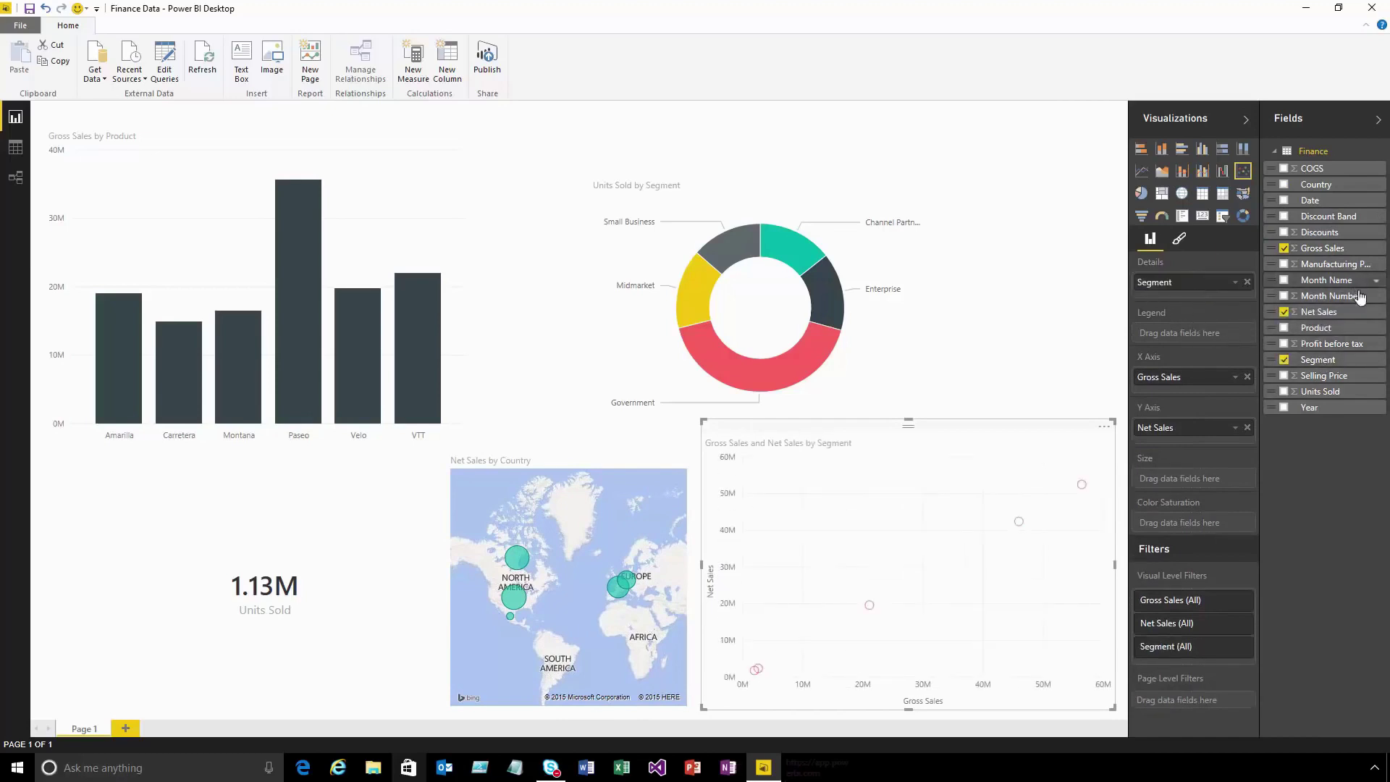
drag(1315, 328, 1191, 333)
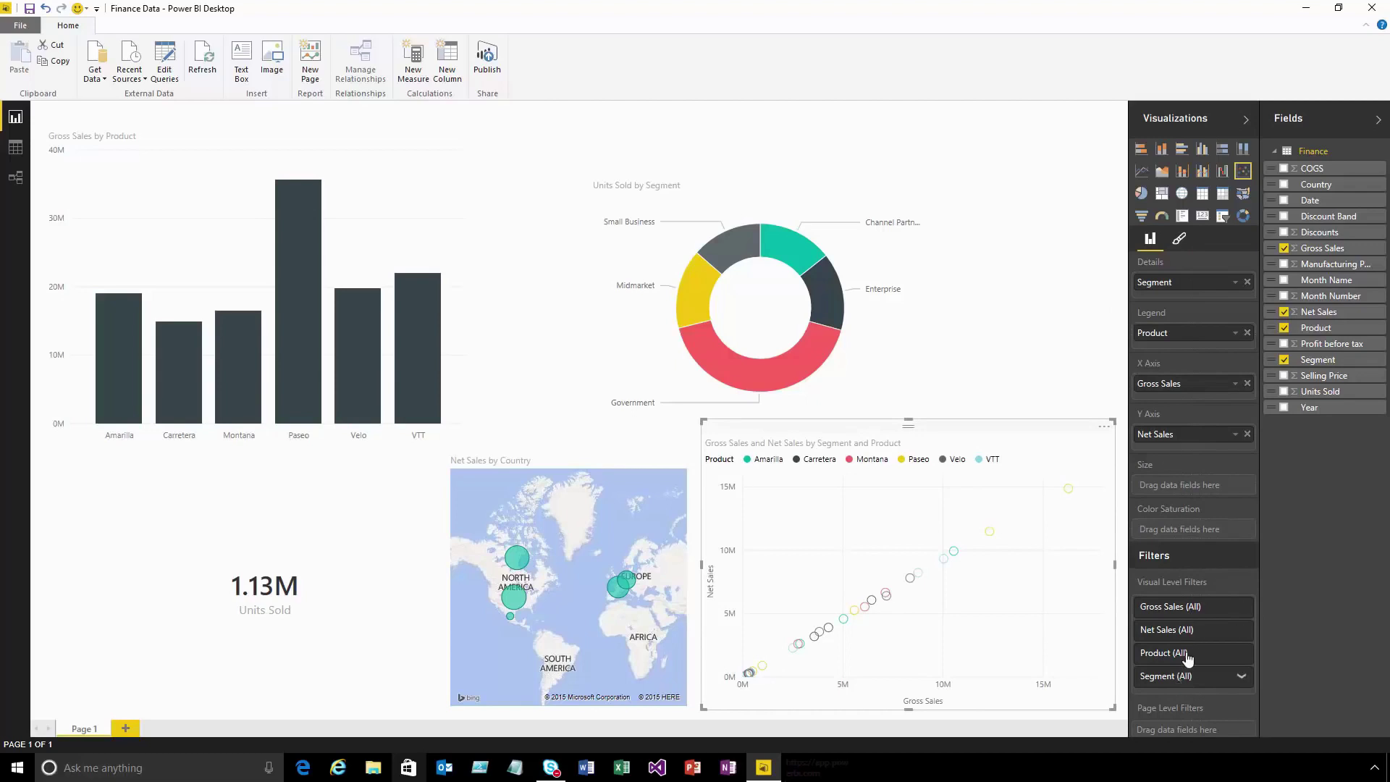
- Filter the scatter chart to the products Amarilla, Carretera and Montana
click(1241, 655)
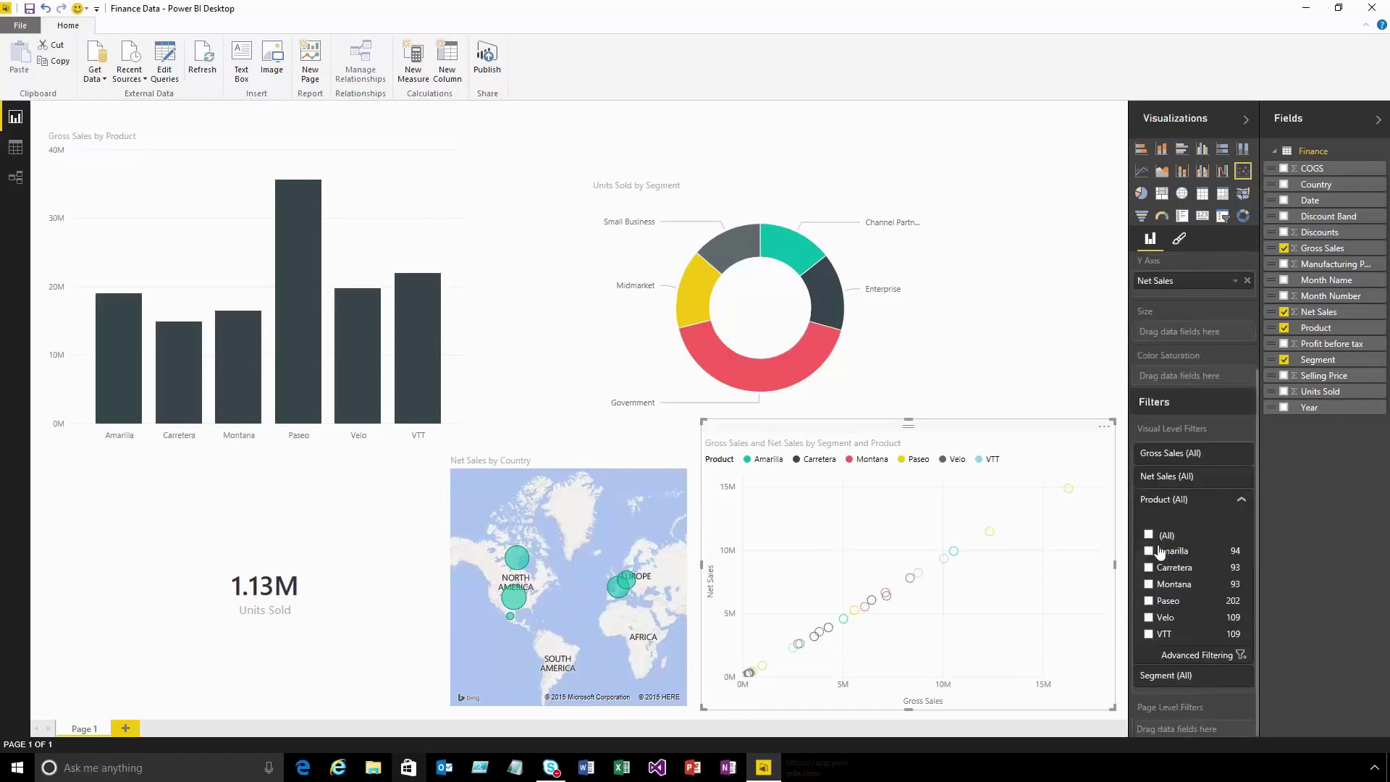
click(1149, 552)
click(1149, 567)
click(1149, 584)
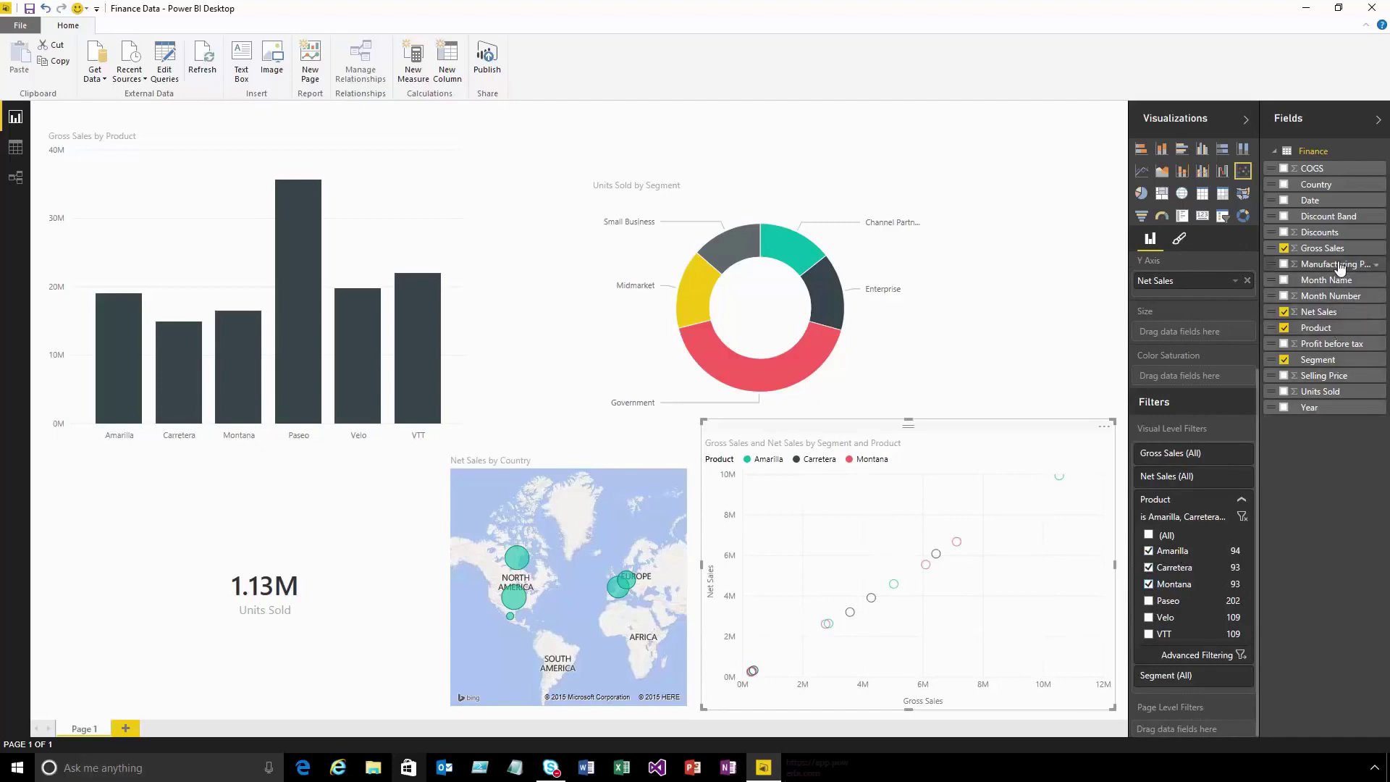
- Add Discount Band as a page level filter and restrict it to None
drag(1336, 218, 1197, 529)
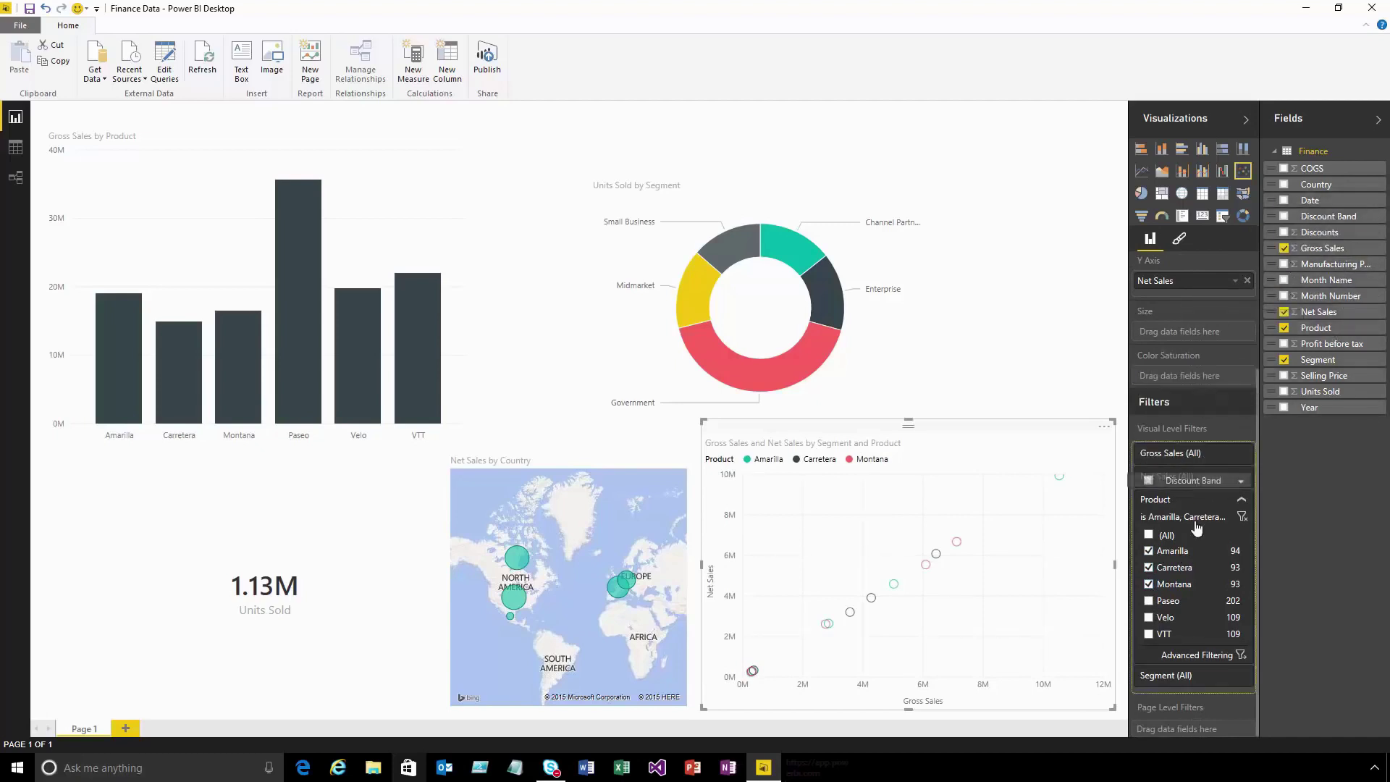
drag(1197, 529, 1185, 726)
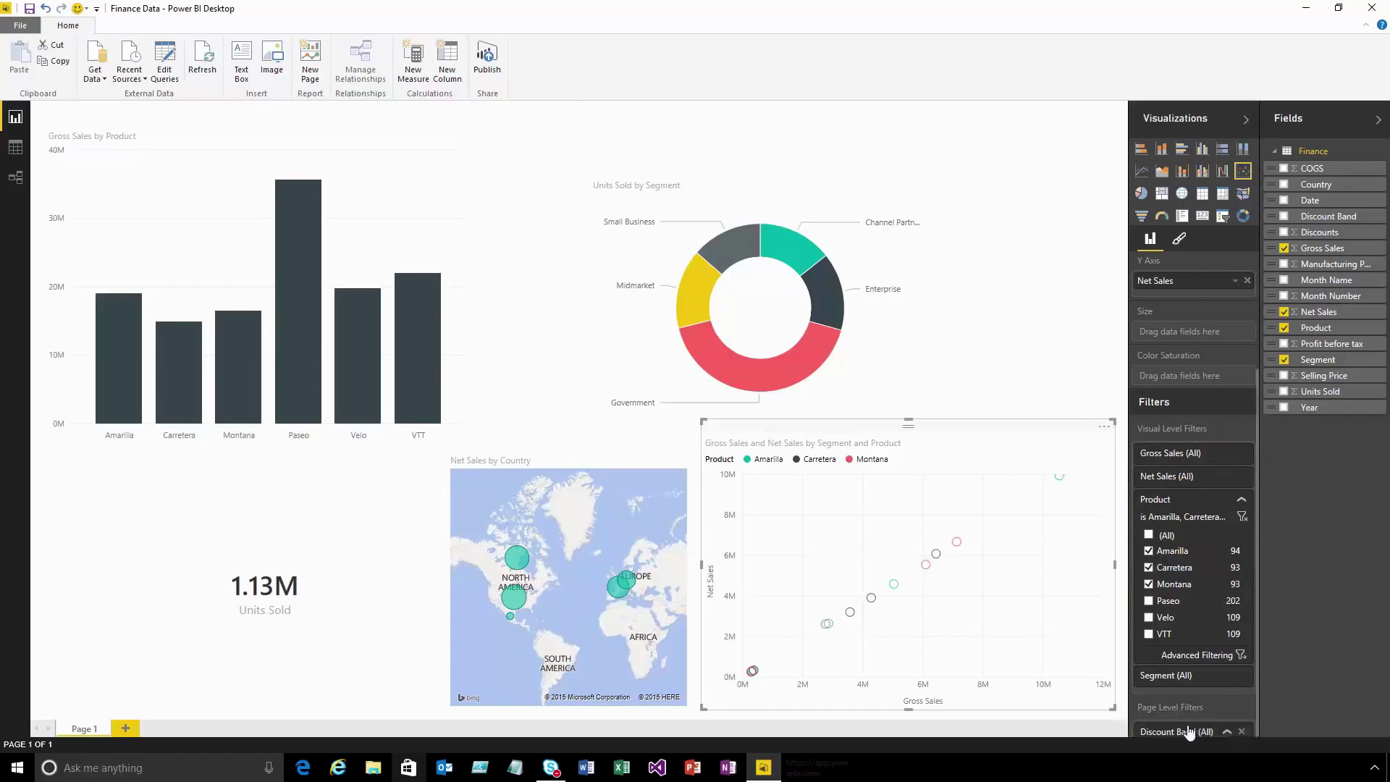
scroll(1183, 684, down, 3)
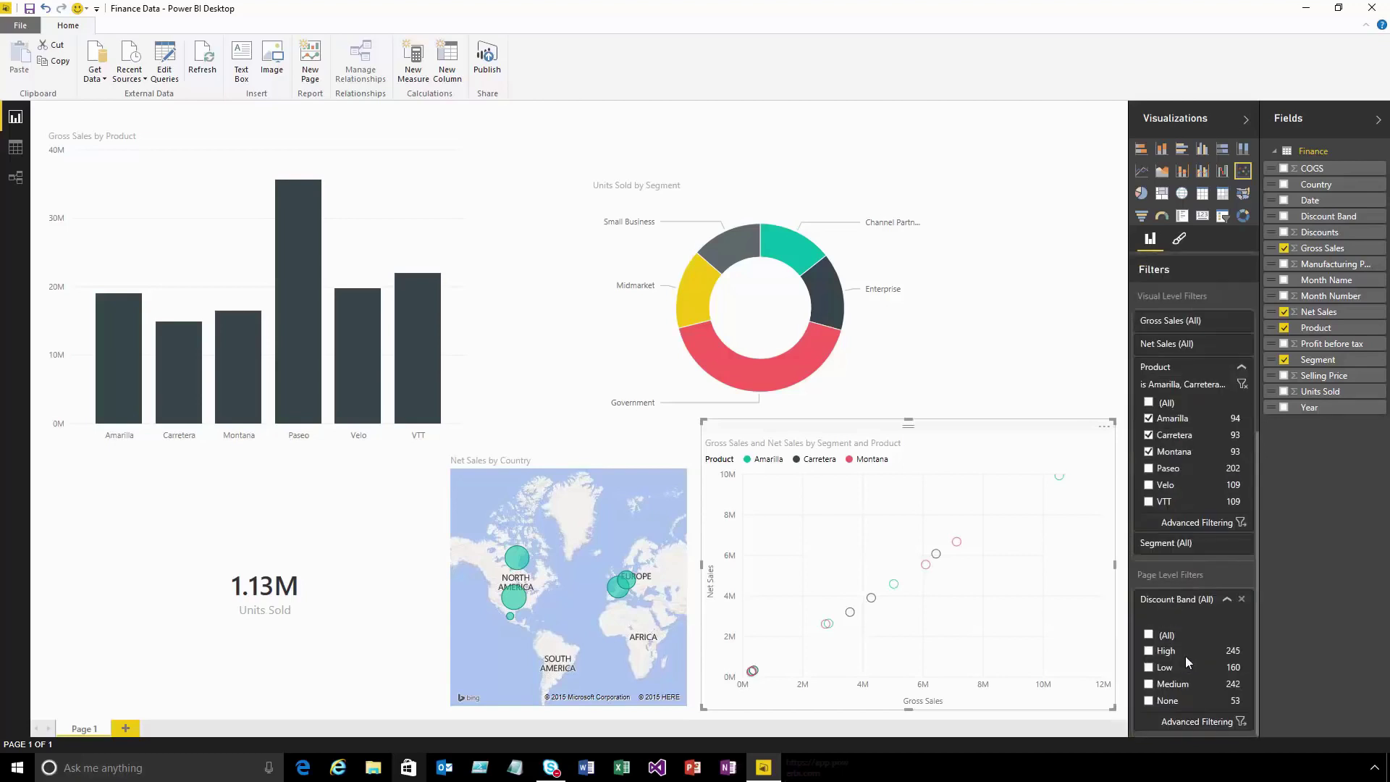
click(1149, 700)
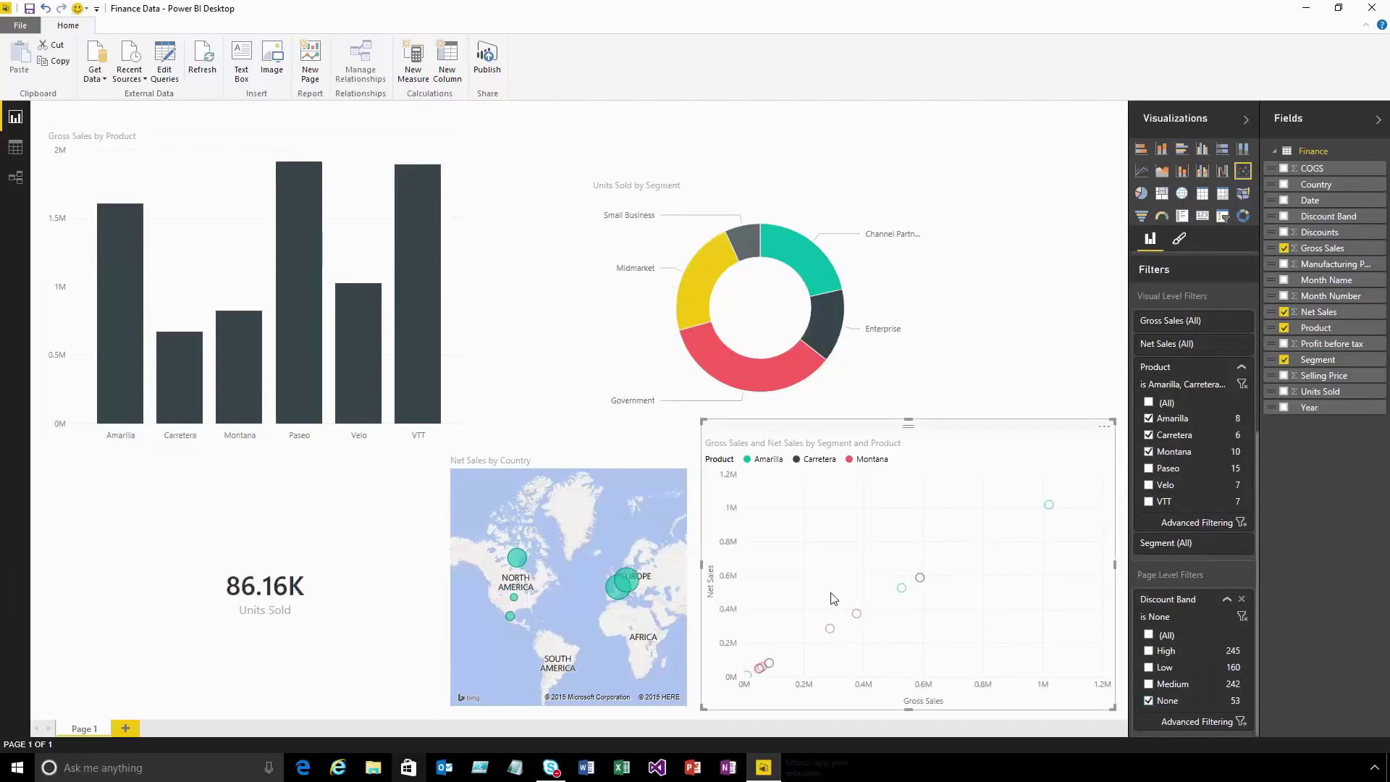
- Rename the report page as Sales Overview
double_click(94, 731)
text(Sales Overview)
key(Return)
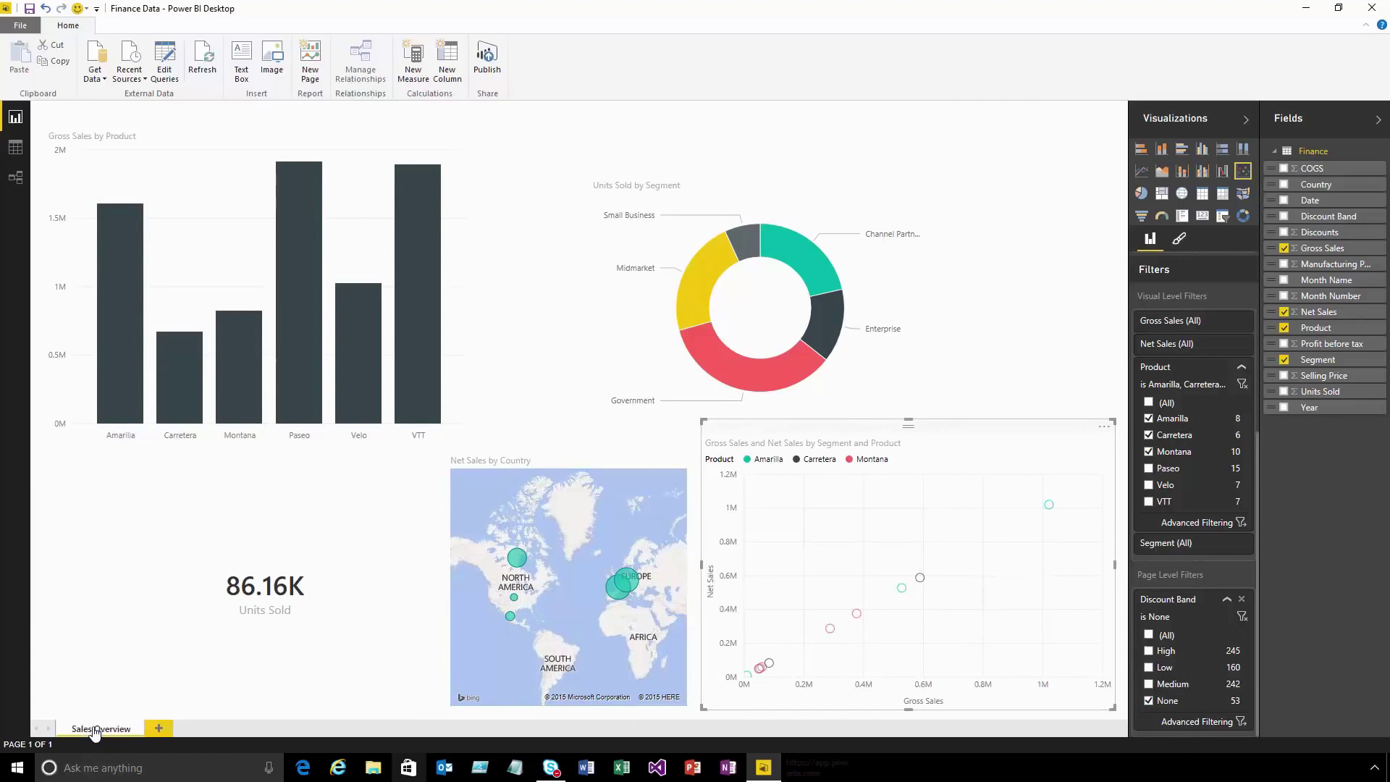
- Add a new report page with a stacked column chart of Gross Sales by Product and enlarge the chart
click(155, 731)
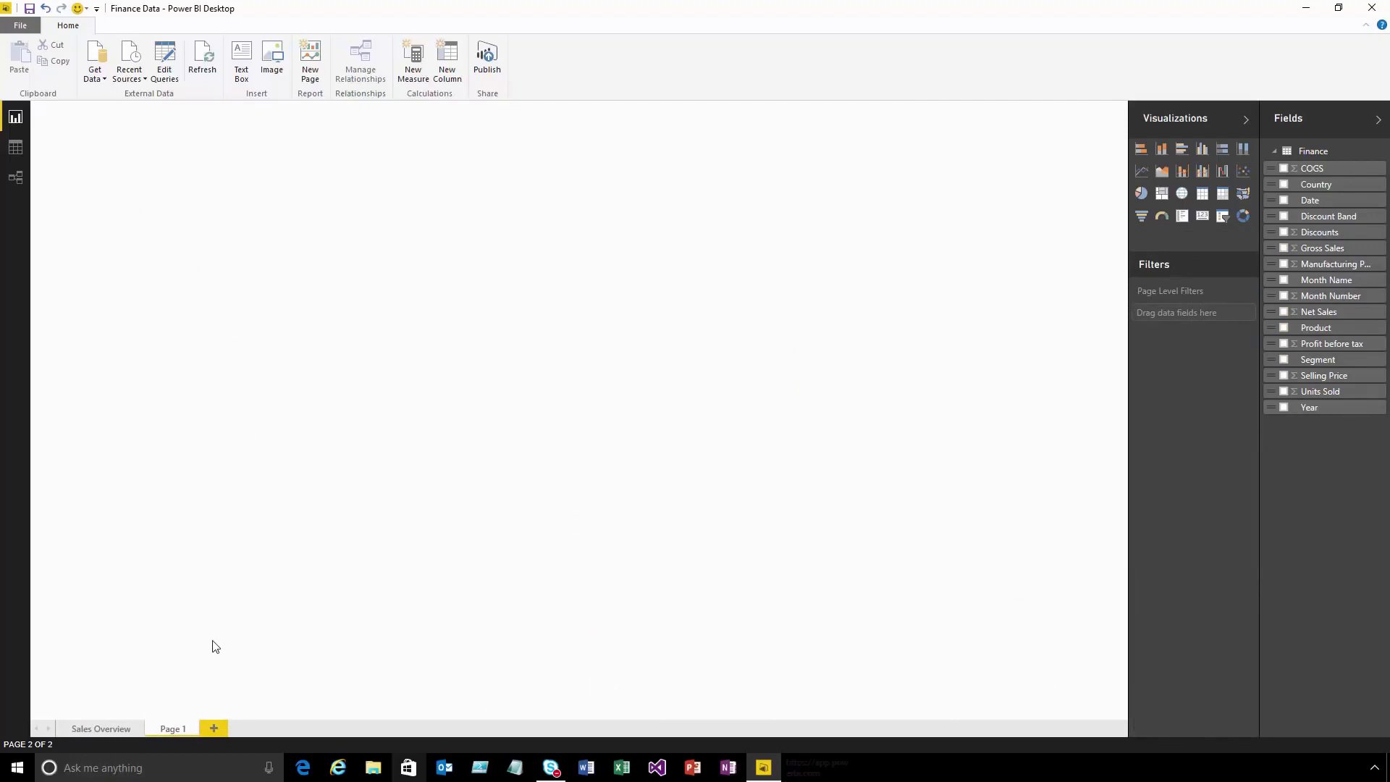
drag(1315, 328, 478, 326)
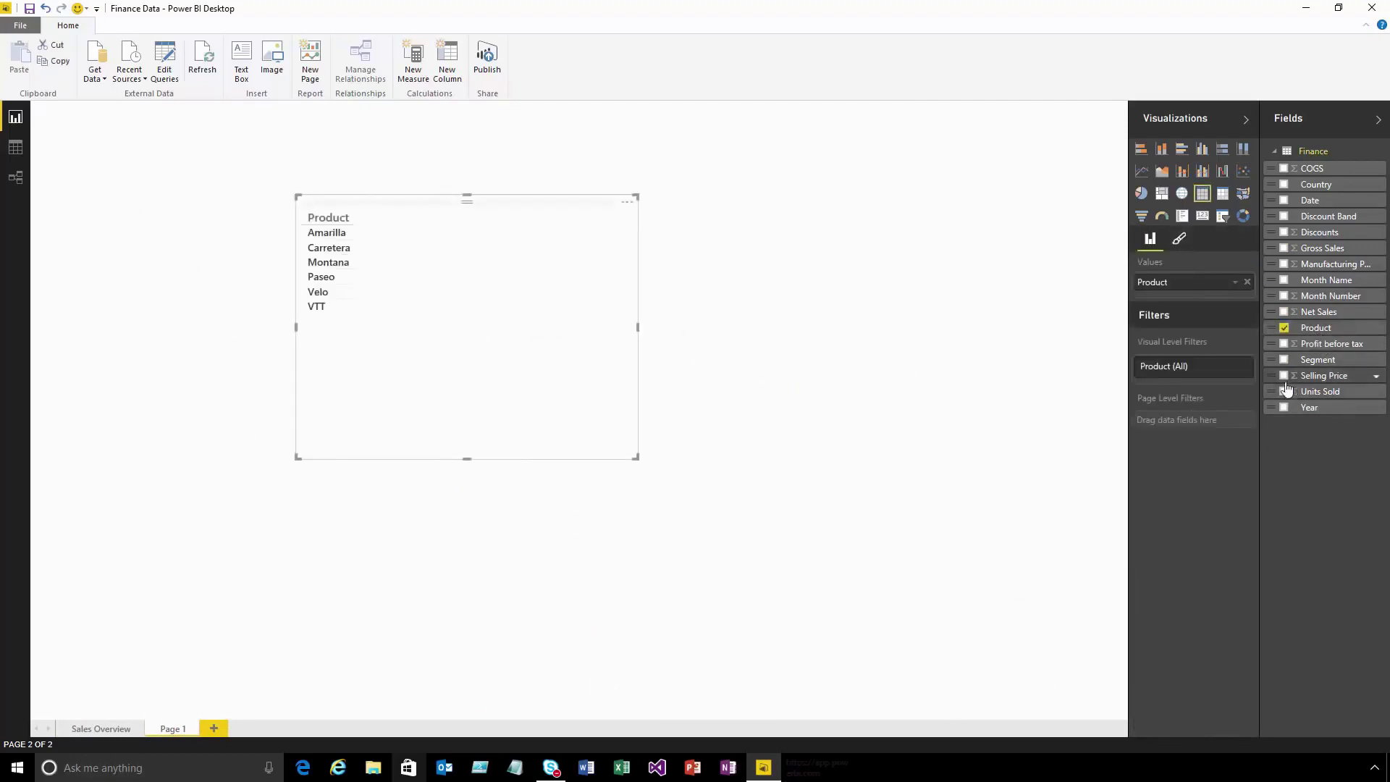
click(1284, 248)
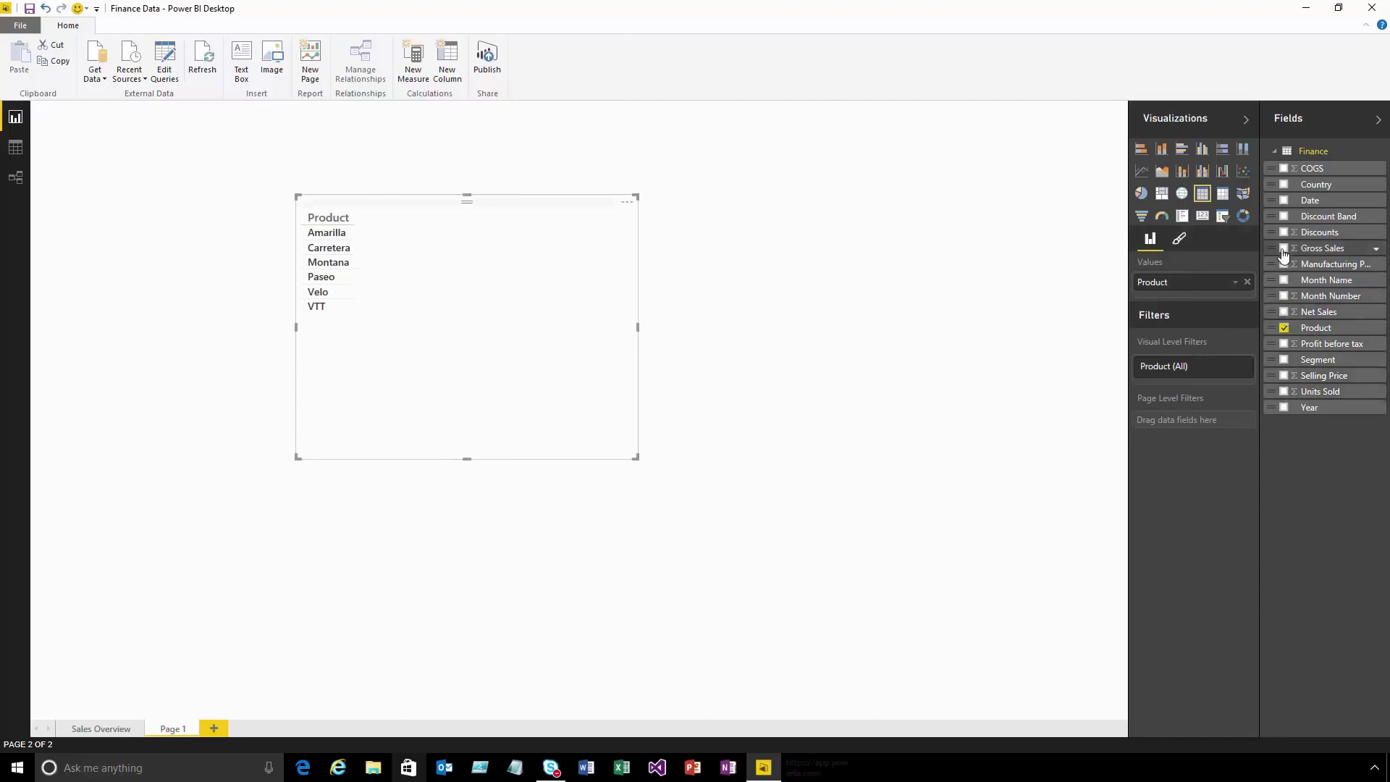
click(1163, 152)
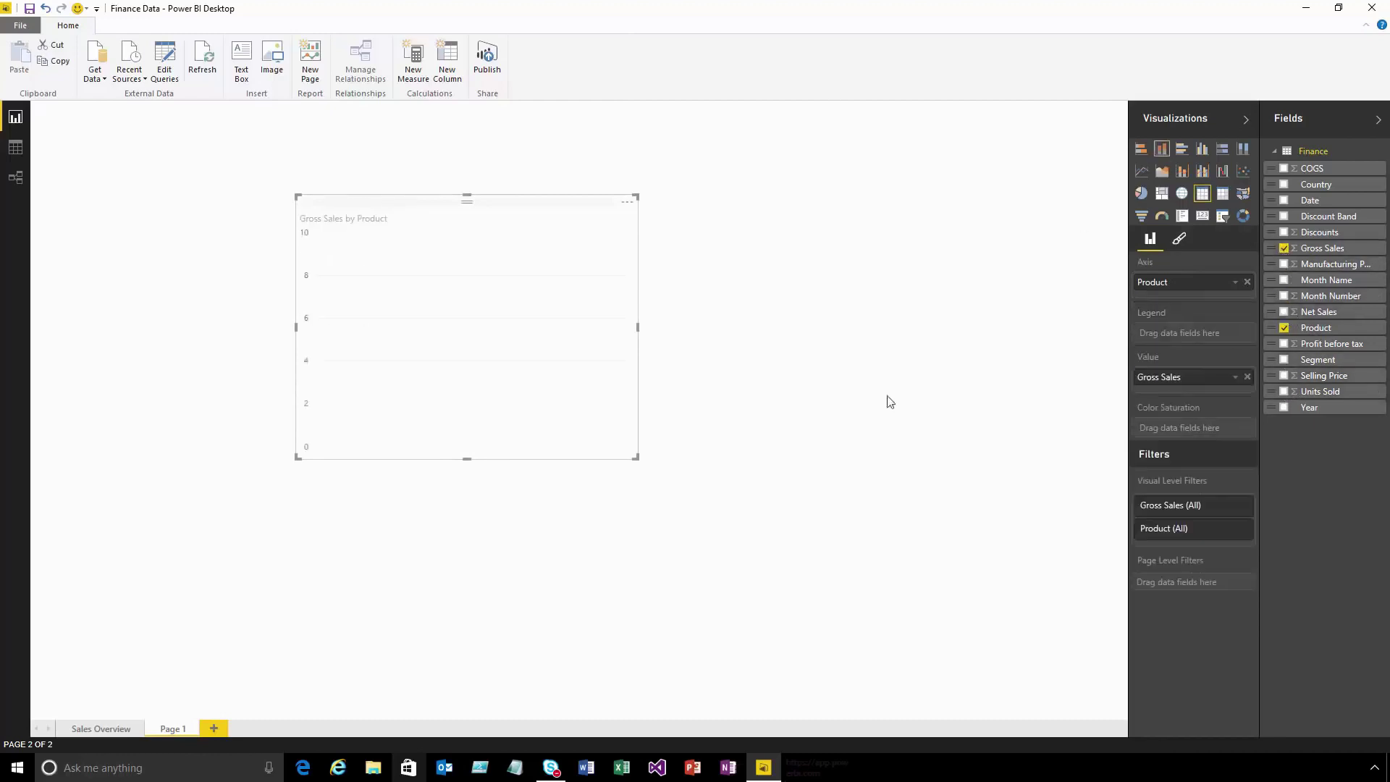
drag(724, 501, 789, 532)
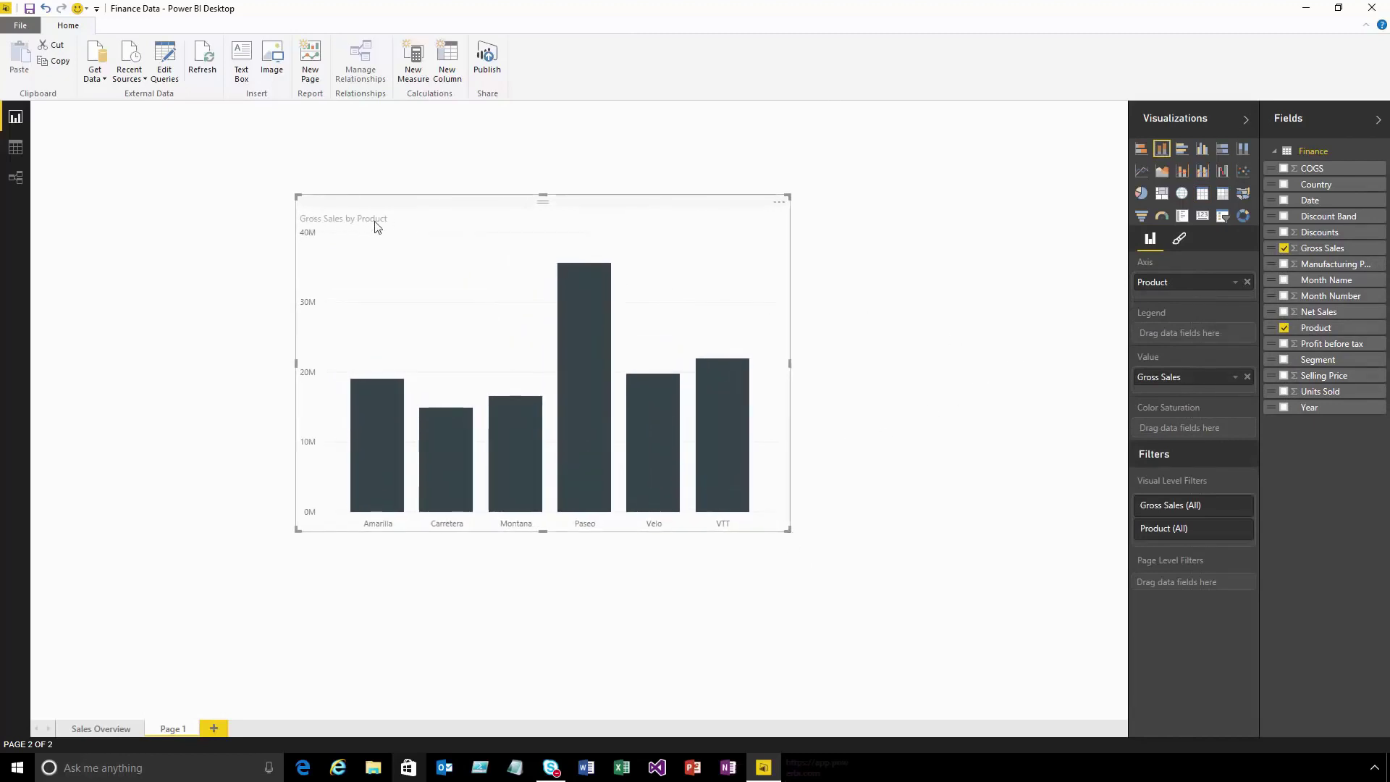
- Change the column chart's title text to Overall Sales
click(1181, 241)
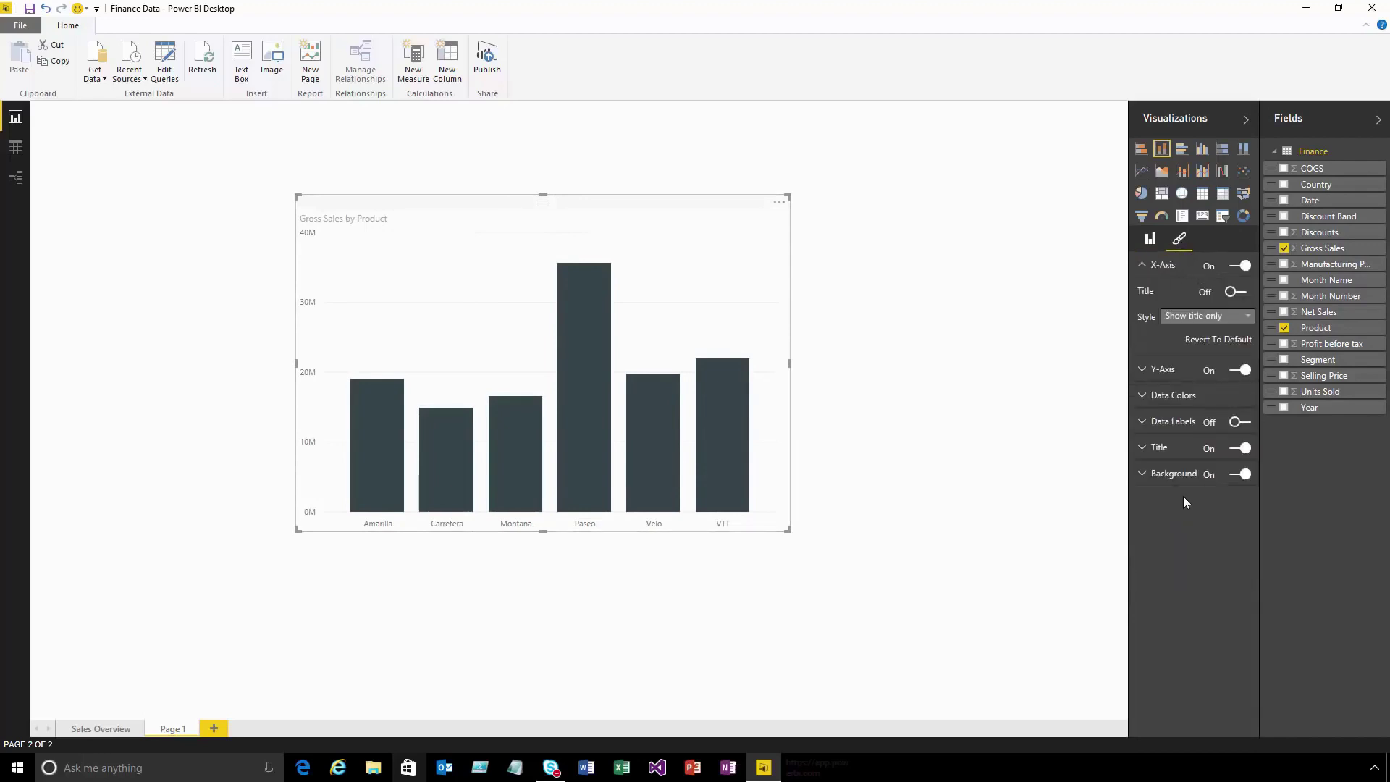
click(1166, 449)
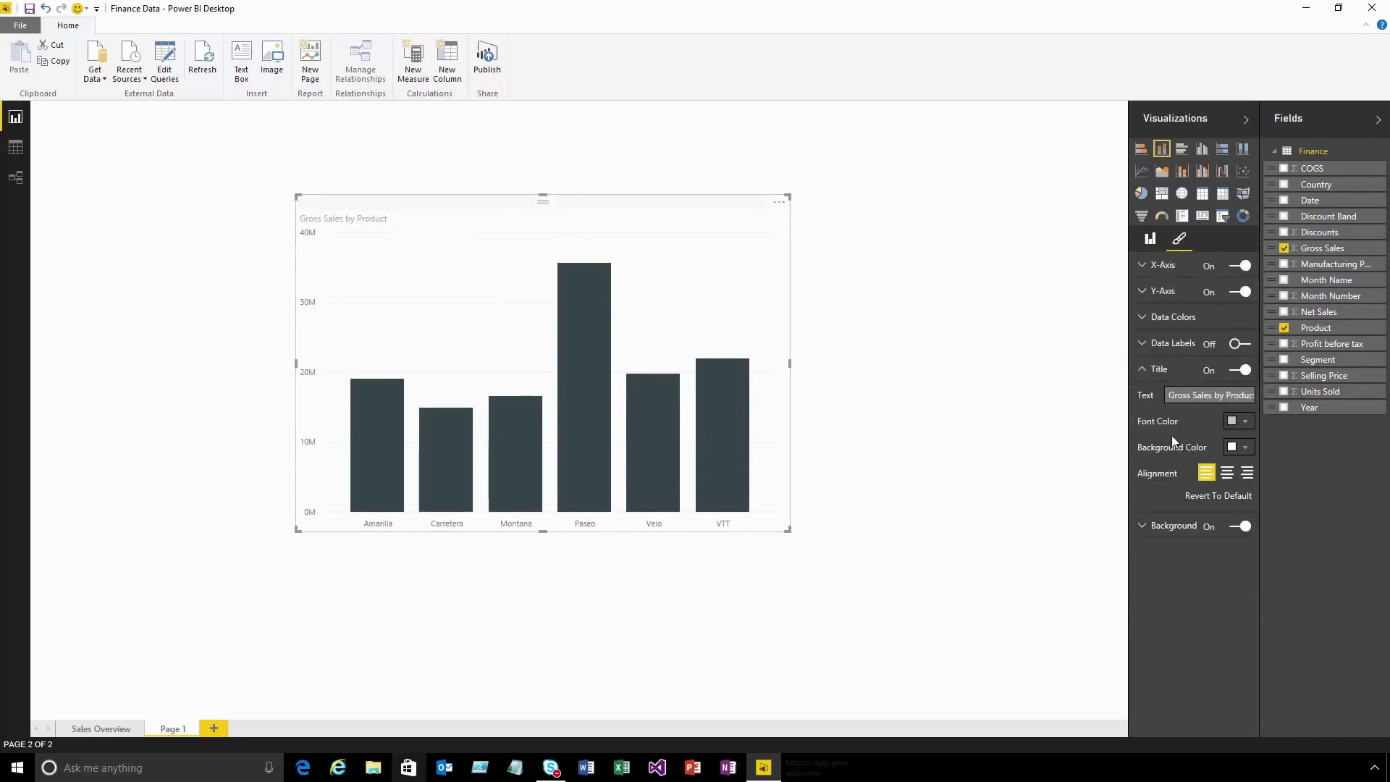
click(1205, 397)
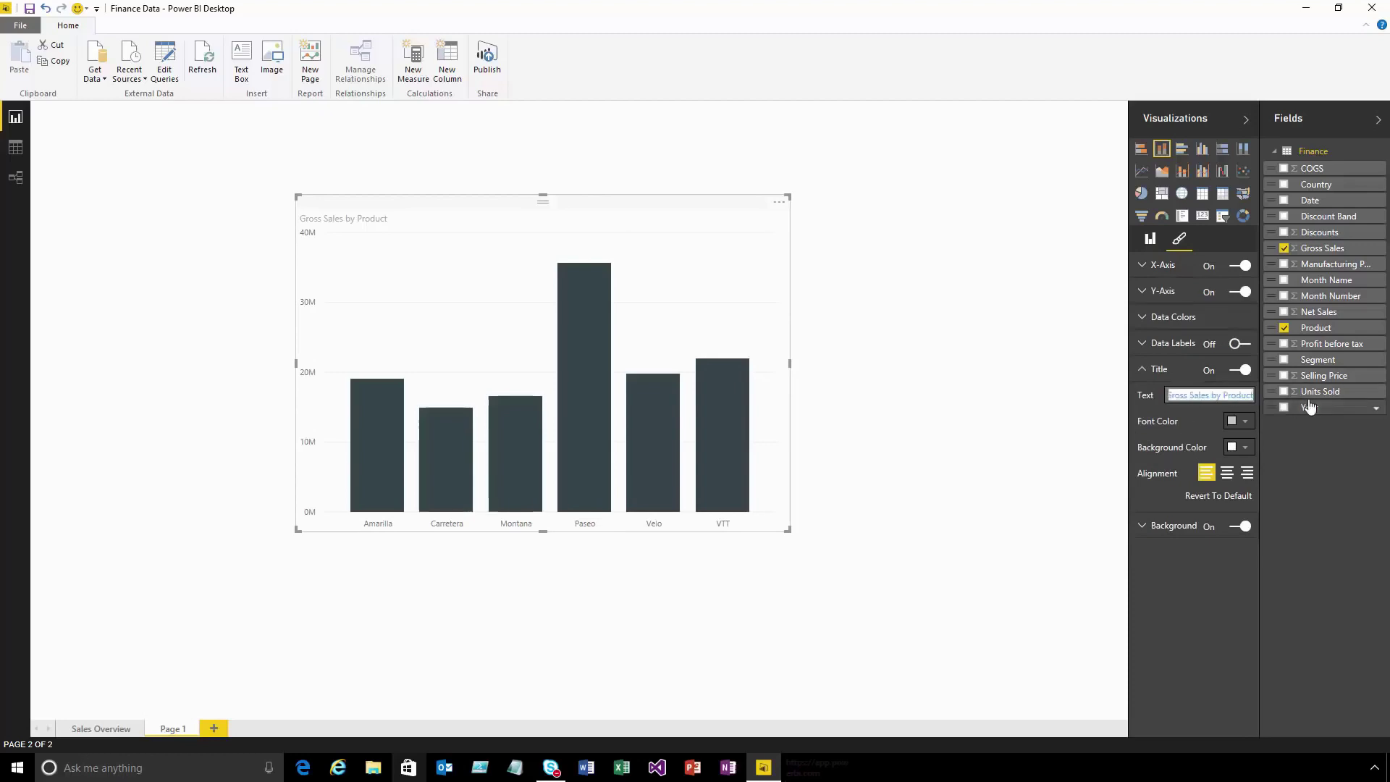
key(BackSpace)
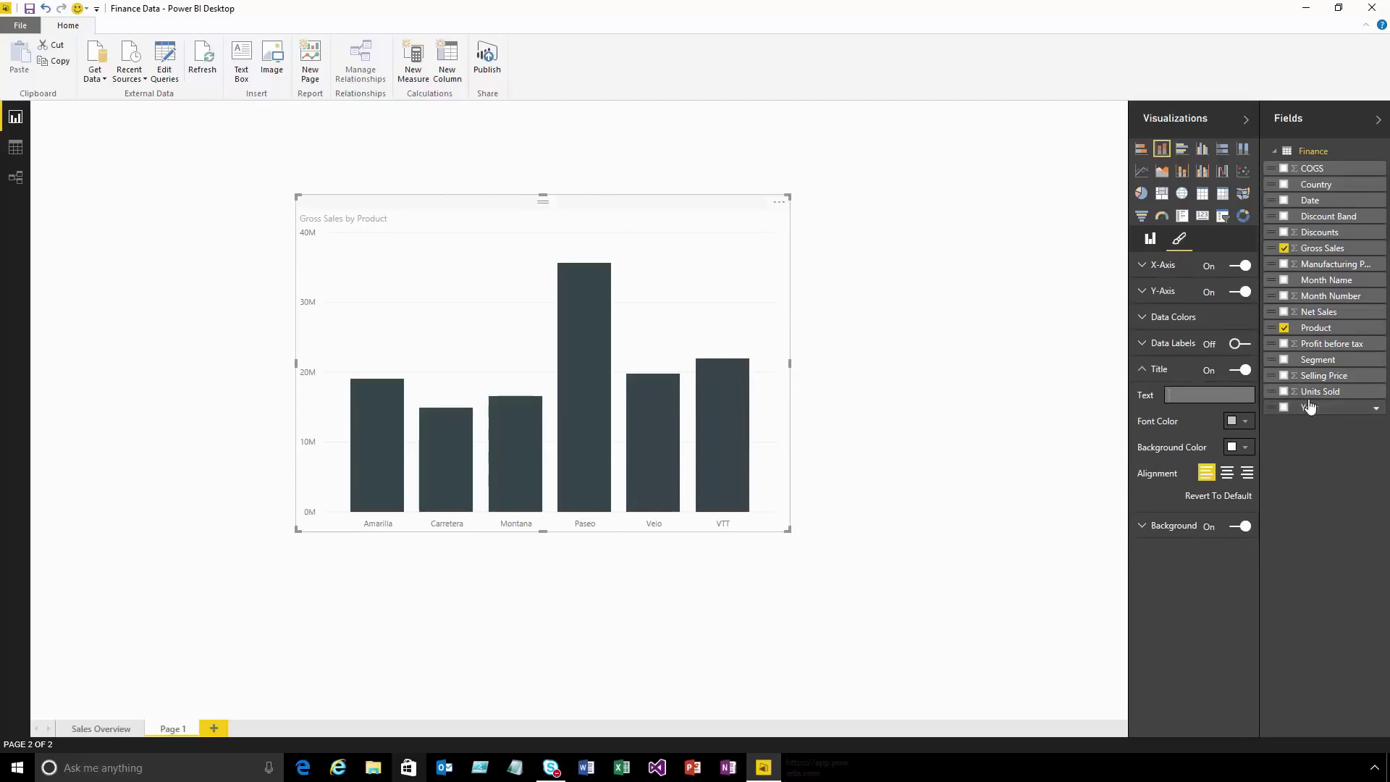
text(Overall Sales)
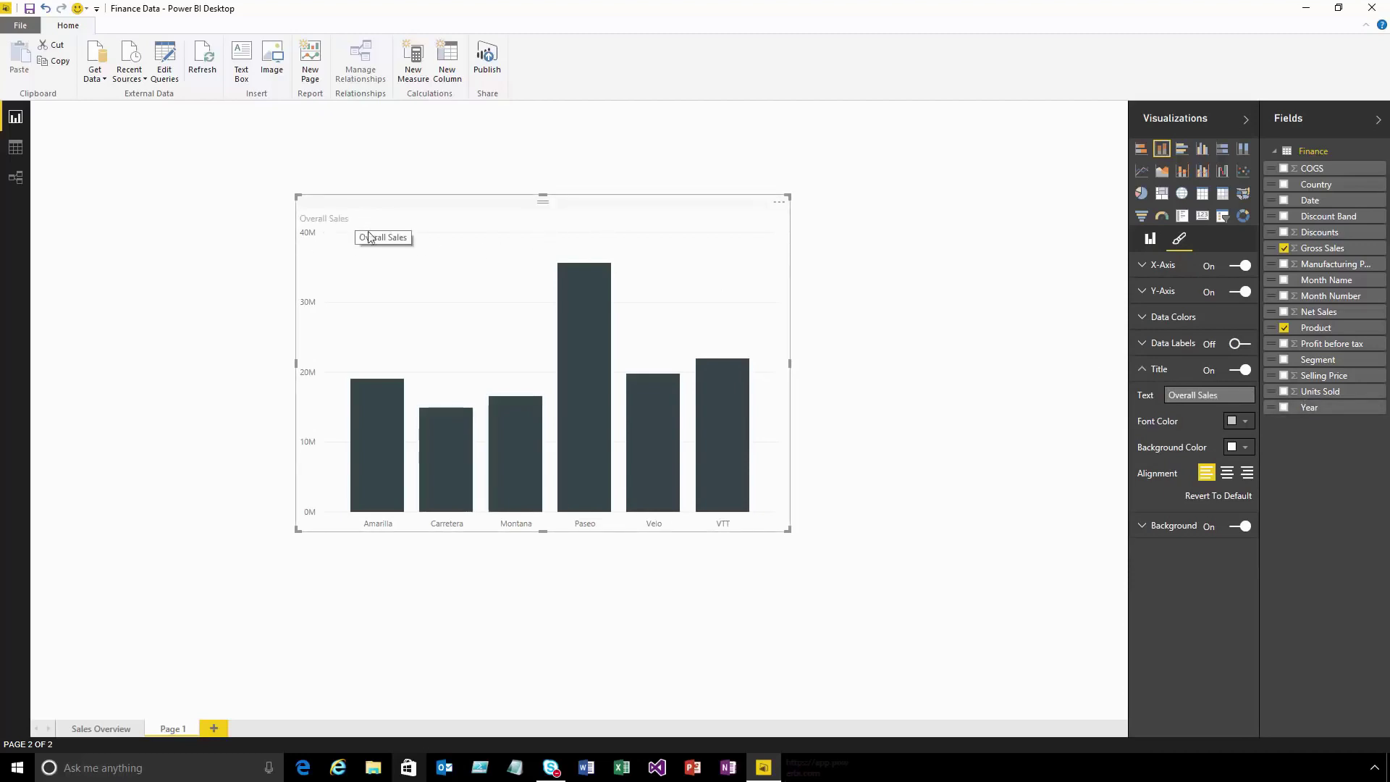
- Set the chart's default data color to light blue, show the colors for all products, and make the Montana column red
click(1194, 320)
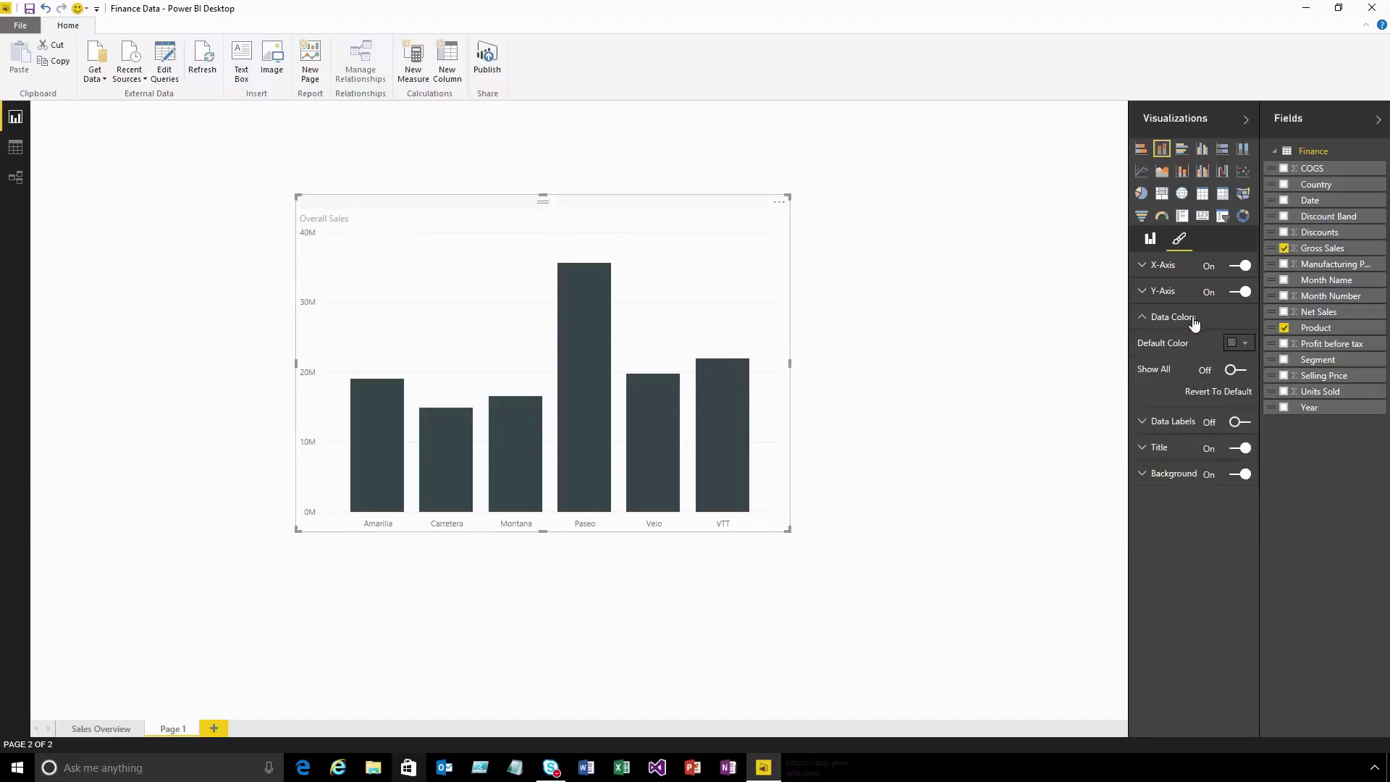
click(1245, 344)
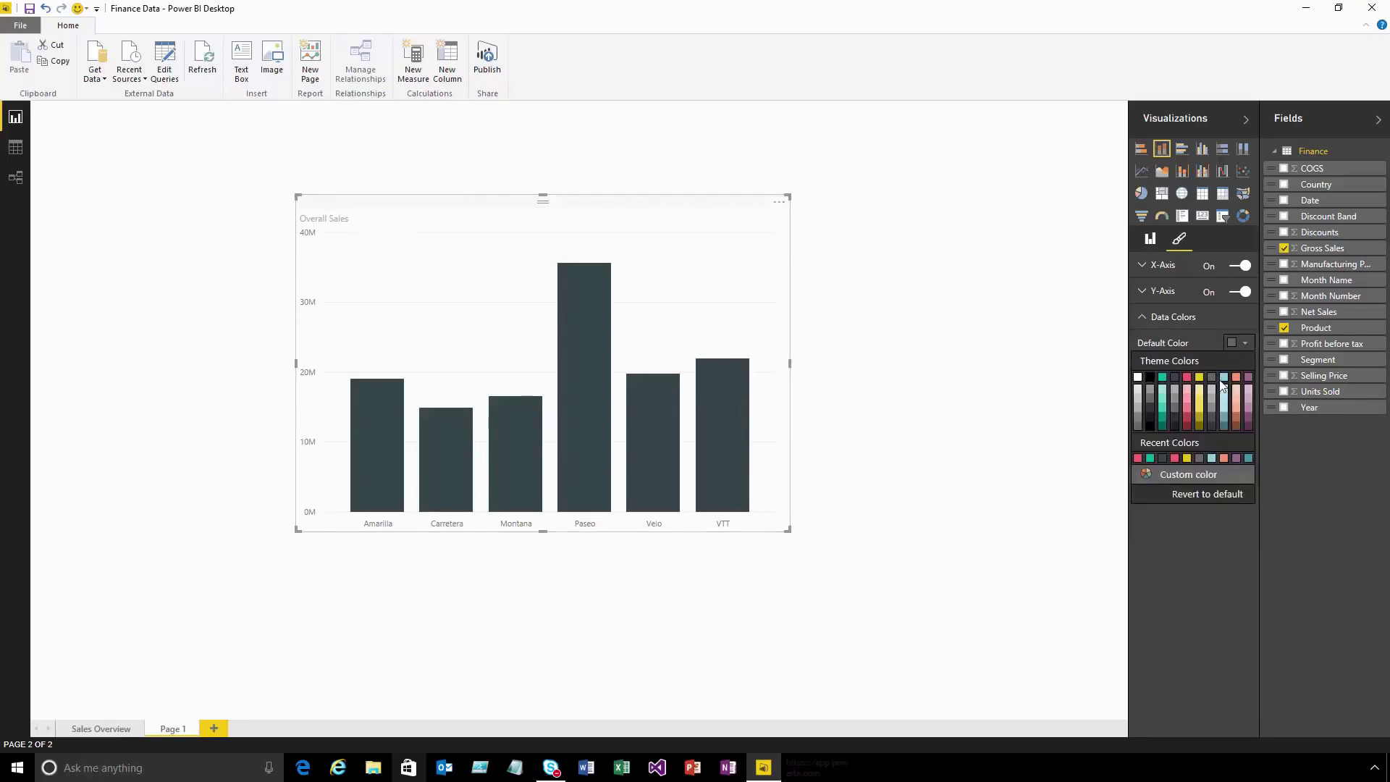
click(1223, 377)
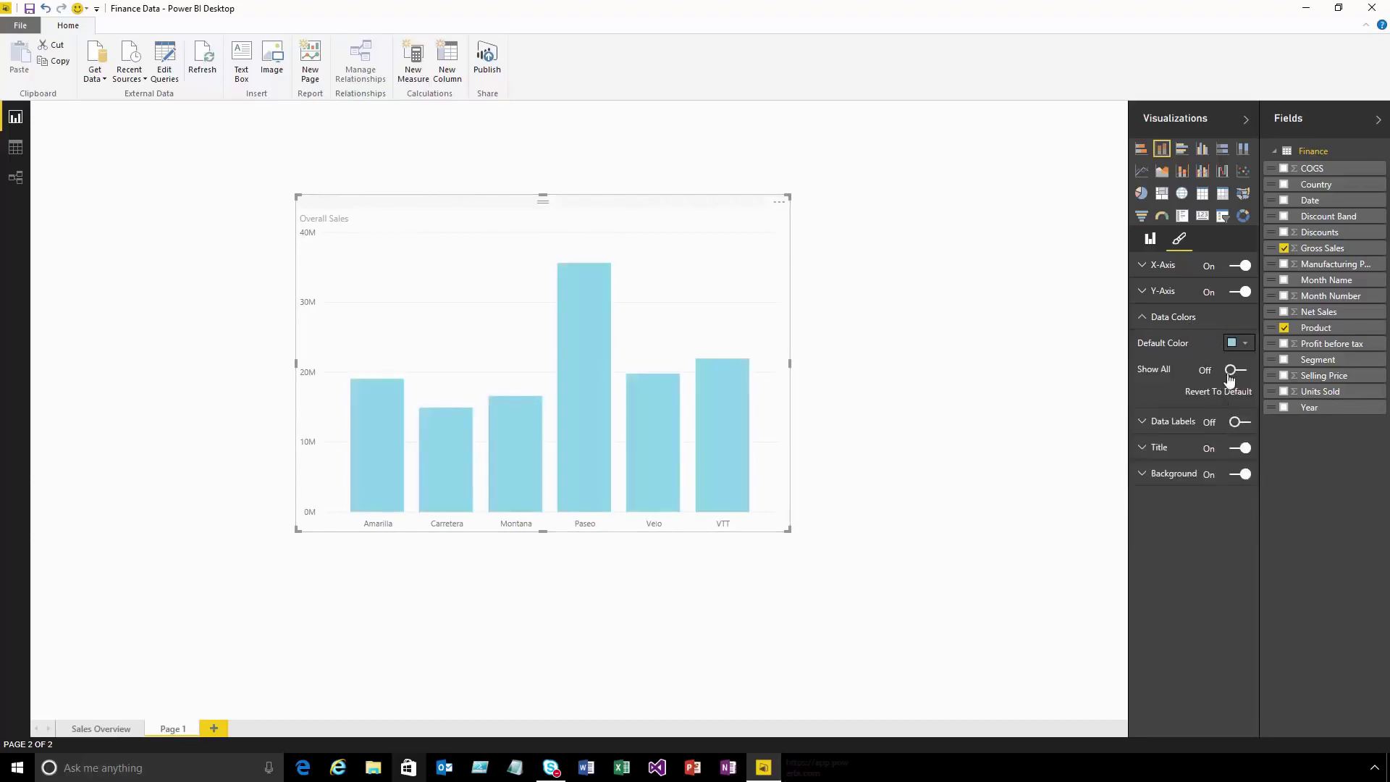
click(1234, 370)
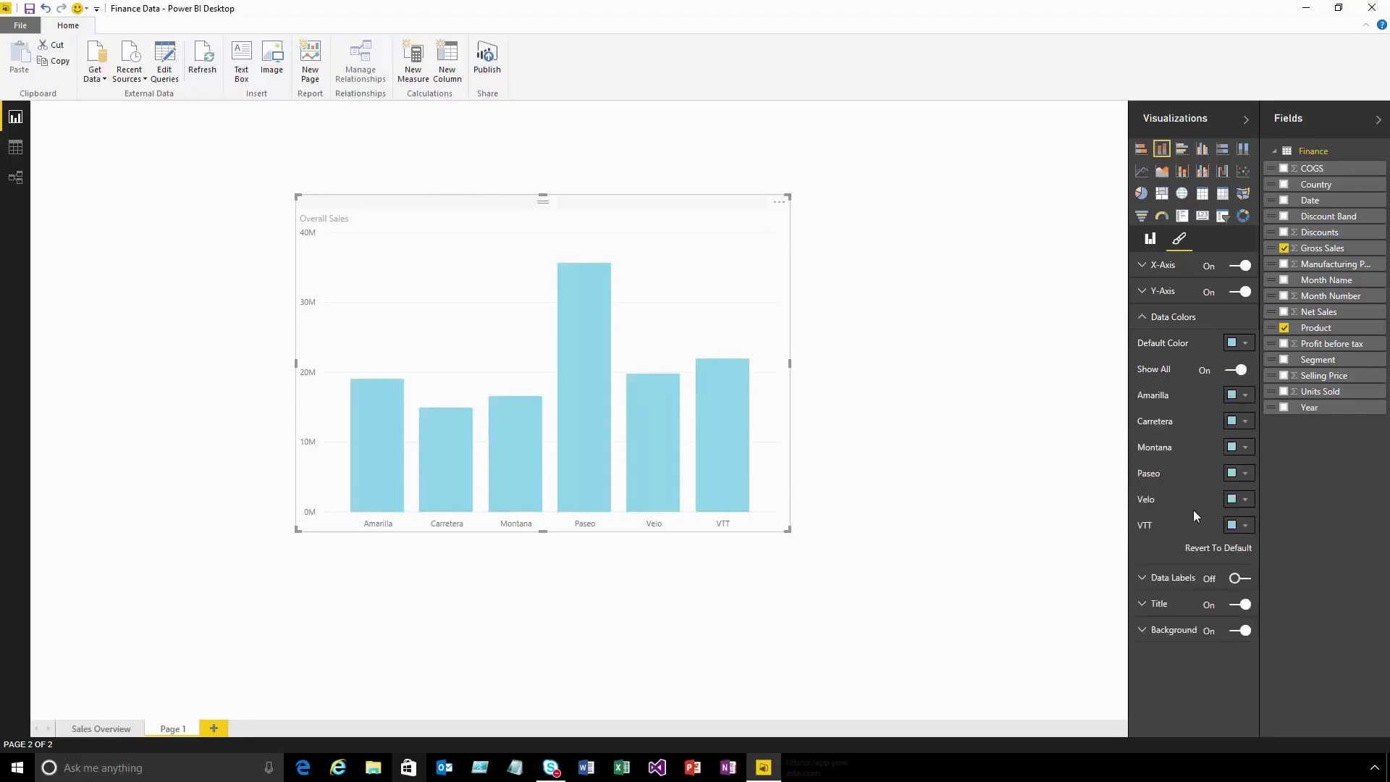
click(1245, 447)
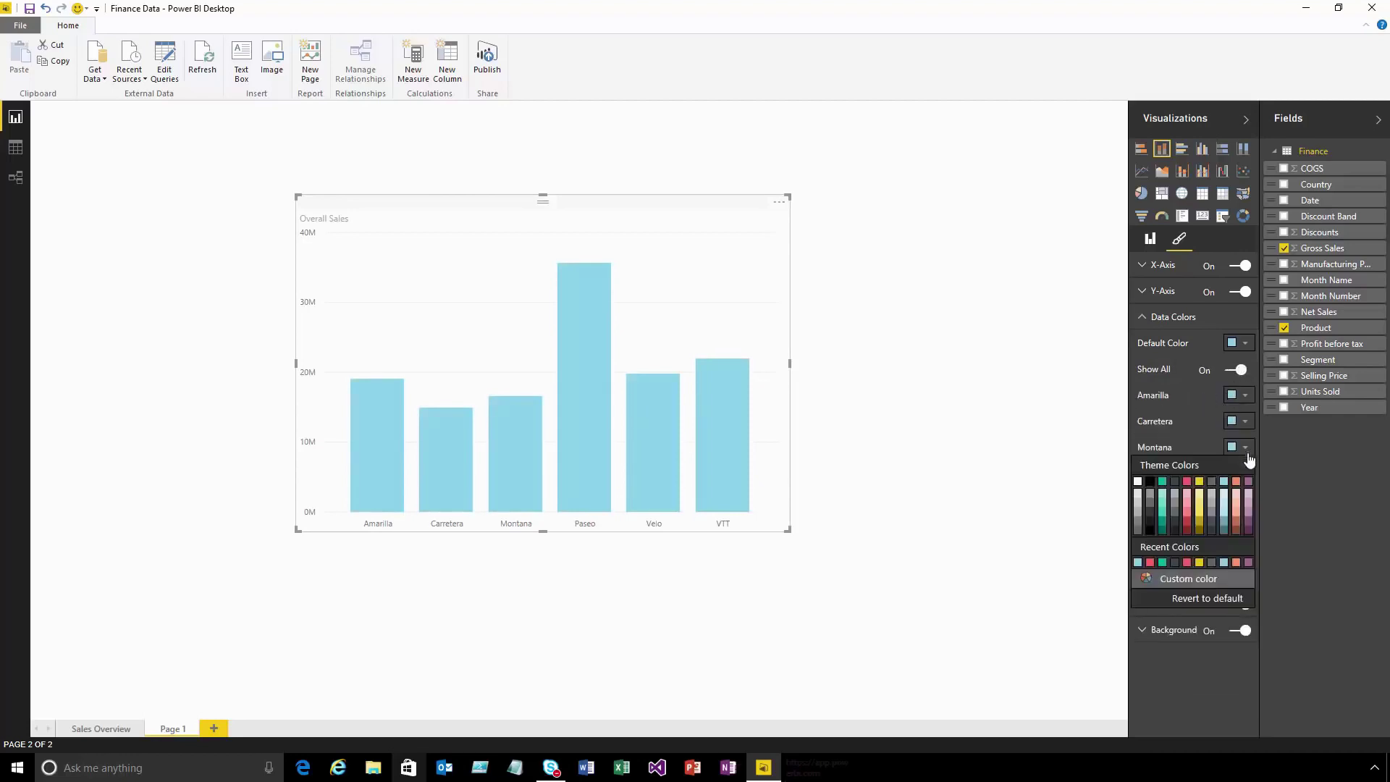
click(1187, 482)
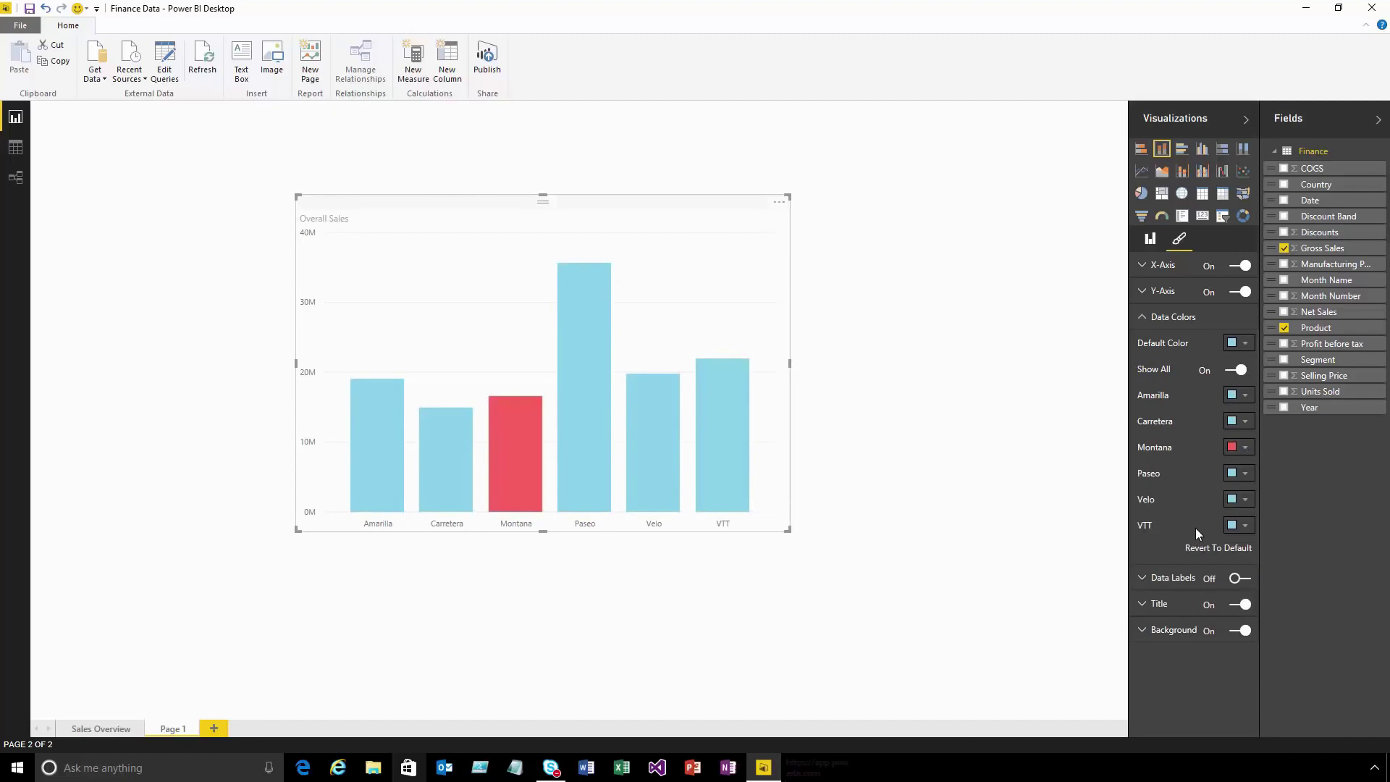
- Give the Paseo column a custom bright green color
click(1243, 473)
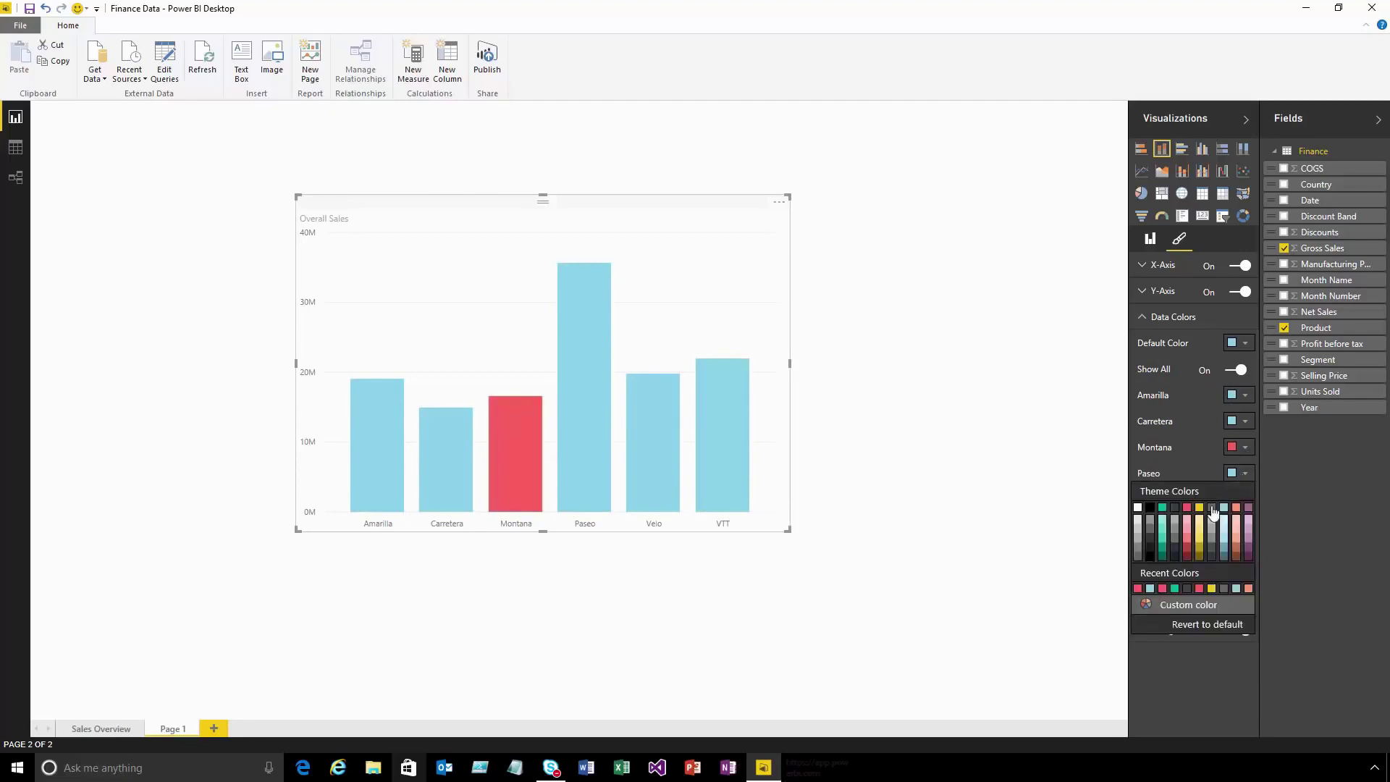
click(1184, 605)
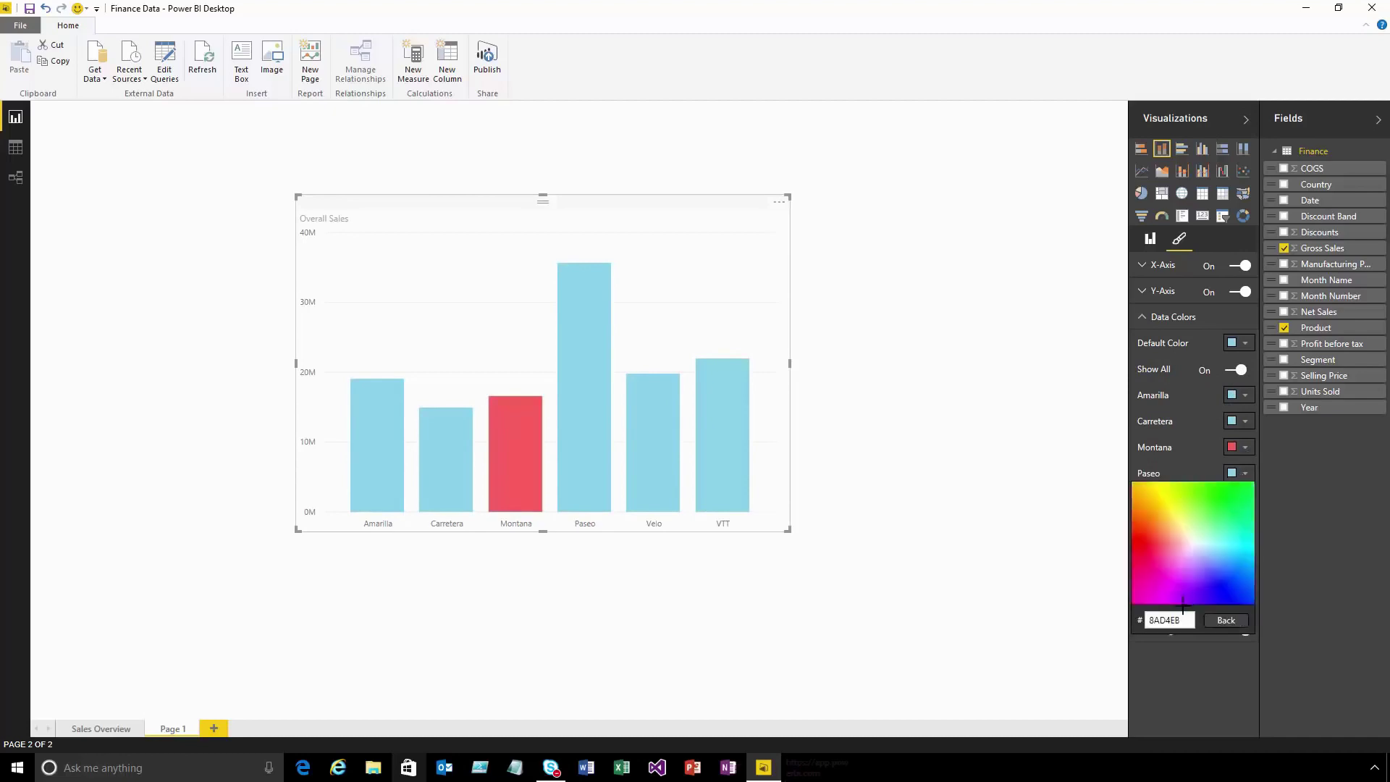
click(1235, 486)
click(1227, 621)
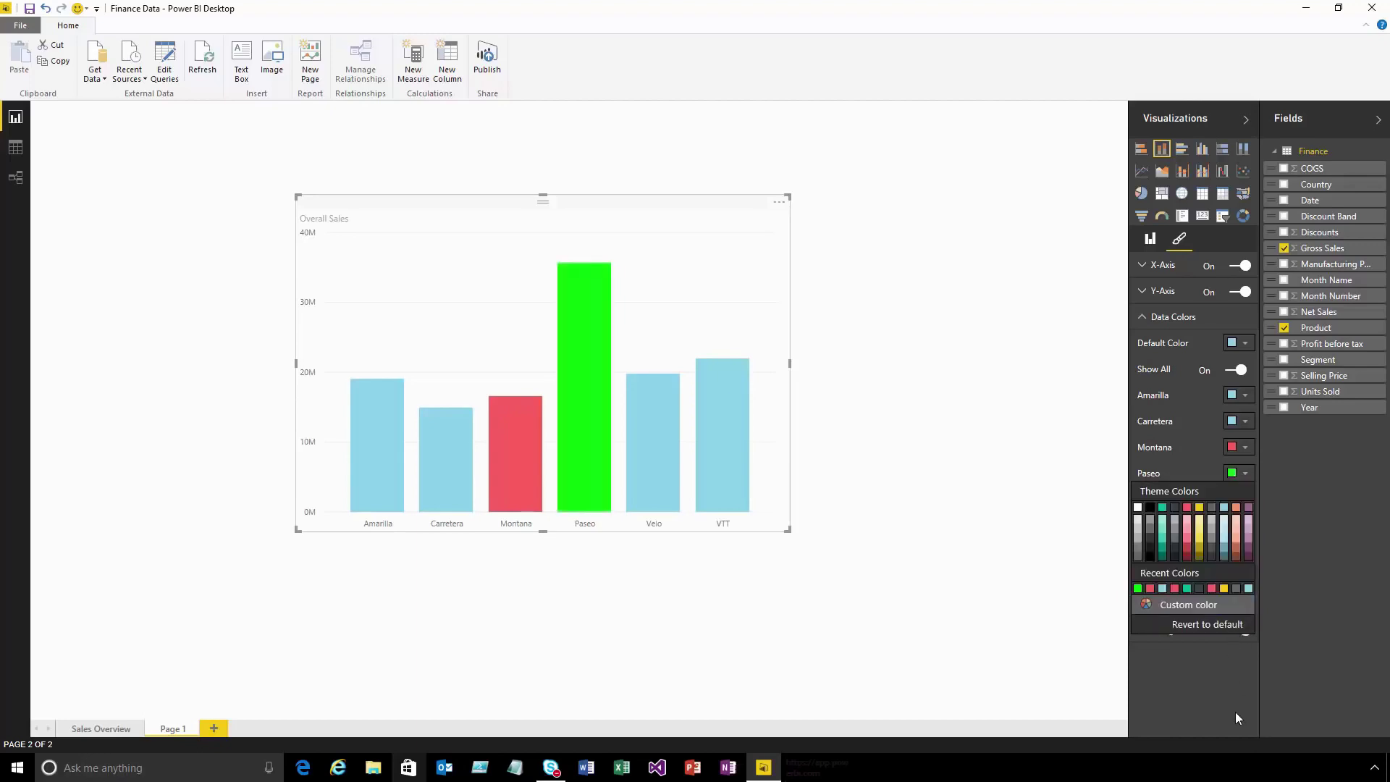
click(1246, 475)
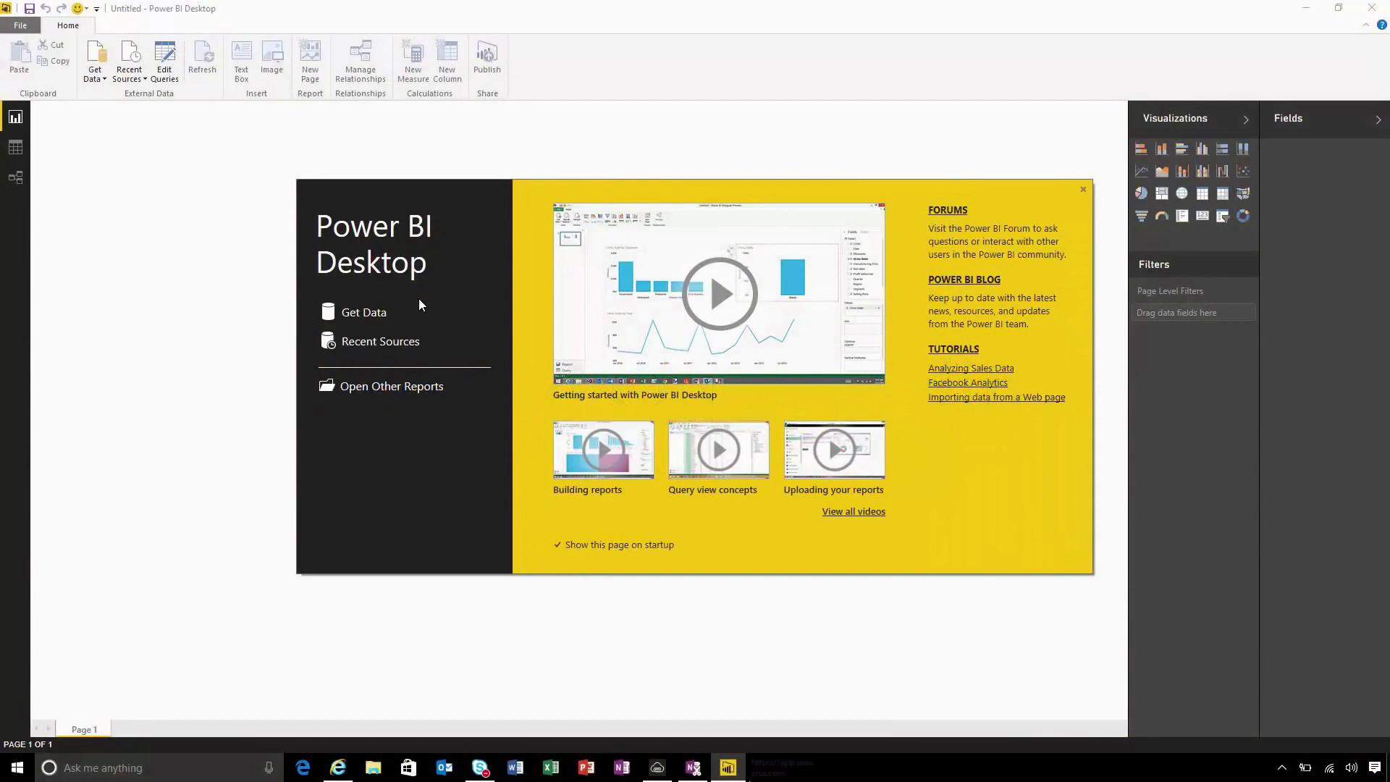
- Switch to the browser, copy the IMDb Top 250 page address, and return to Power BI Desktop
click(331, 773)
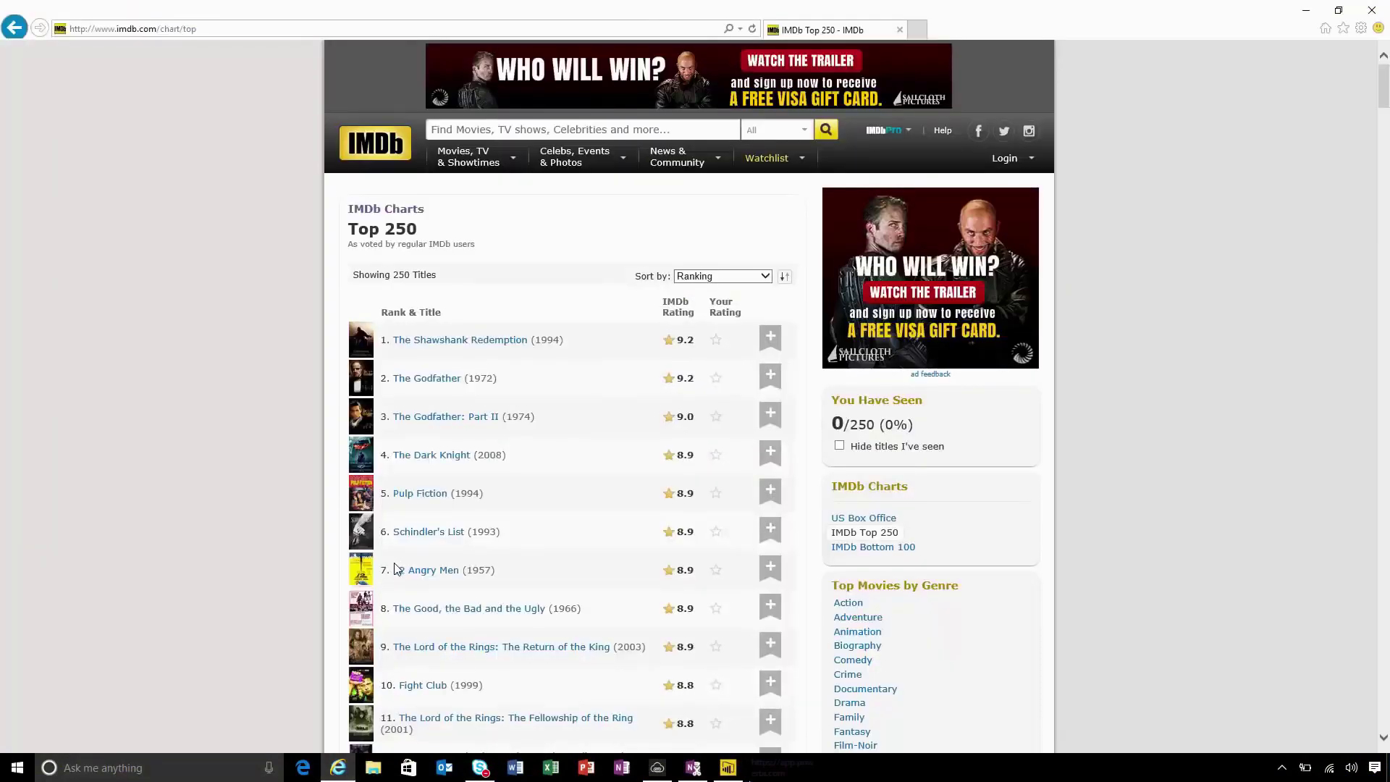
click(207, 30)
key(ctrl+c)
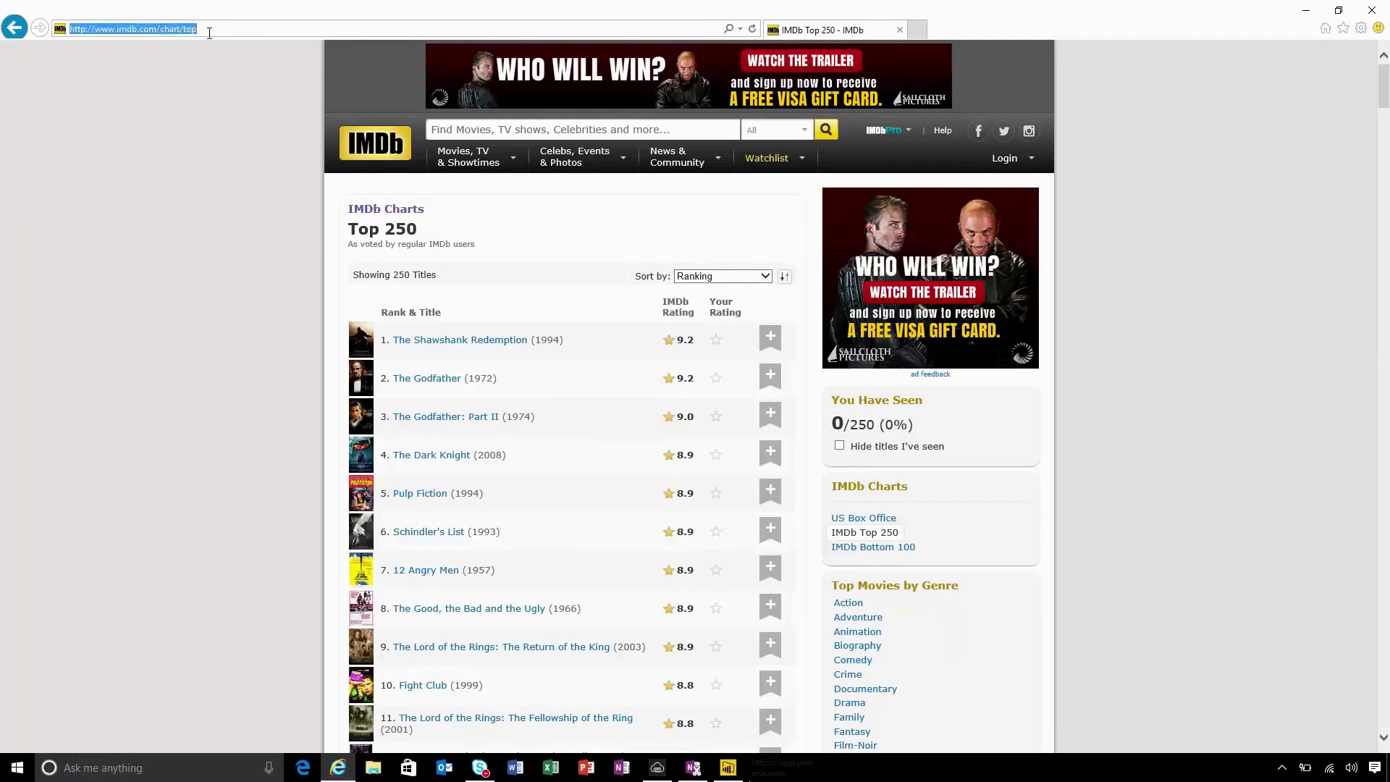
click(1306, 10)
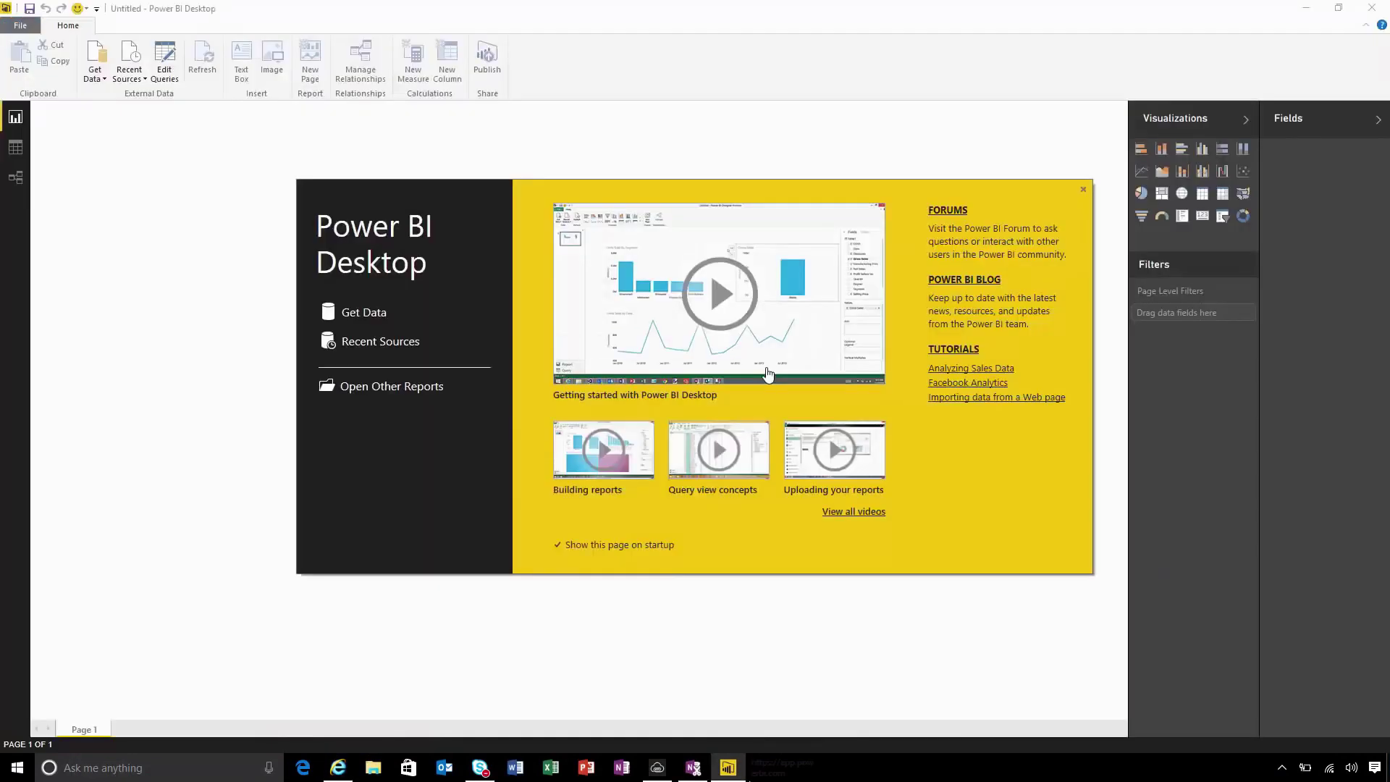
click(370, 316)
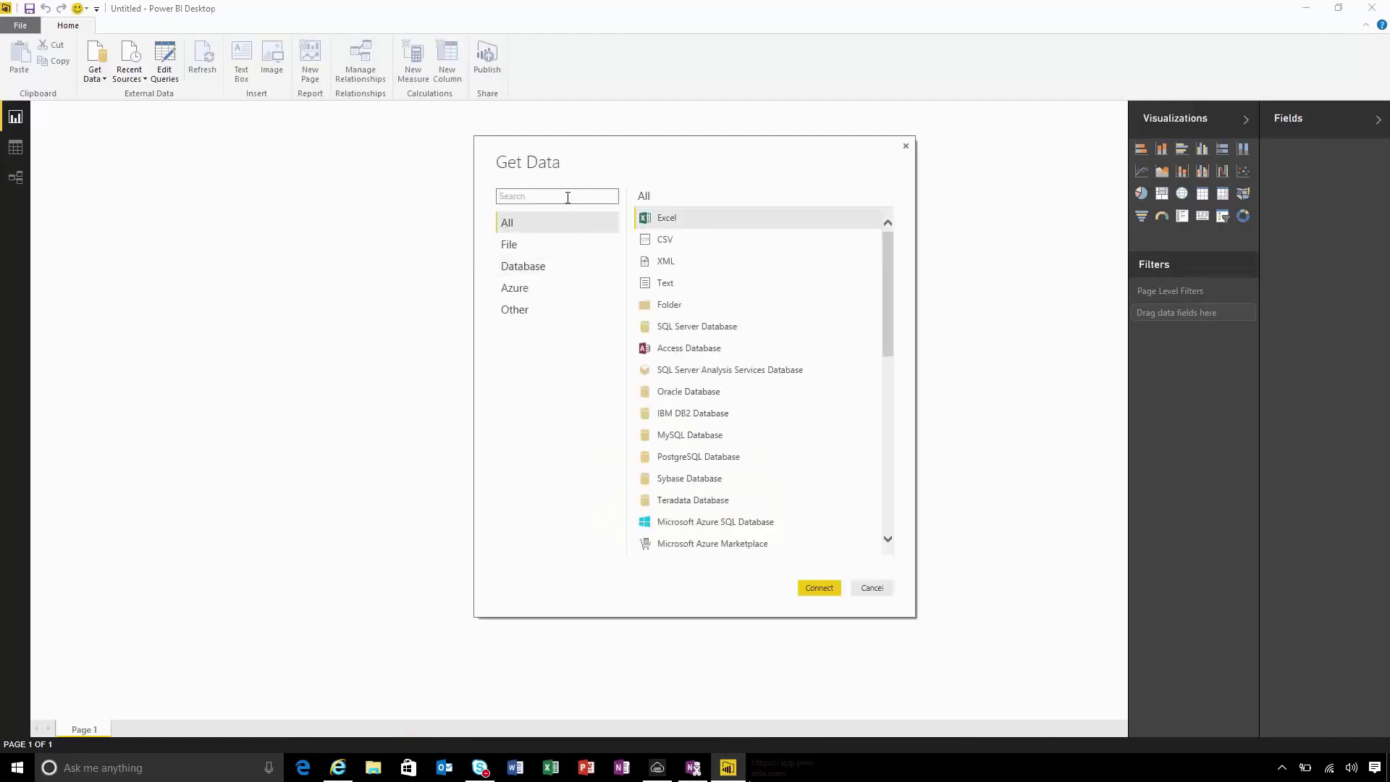
text(web)
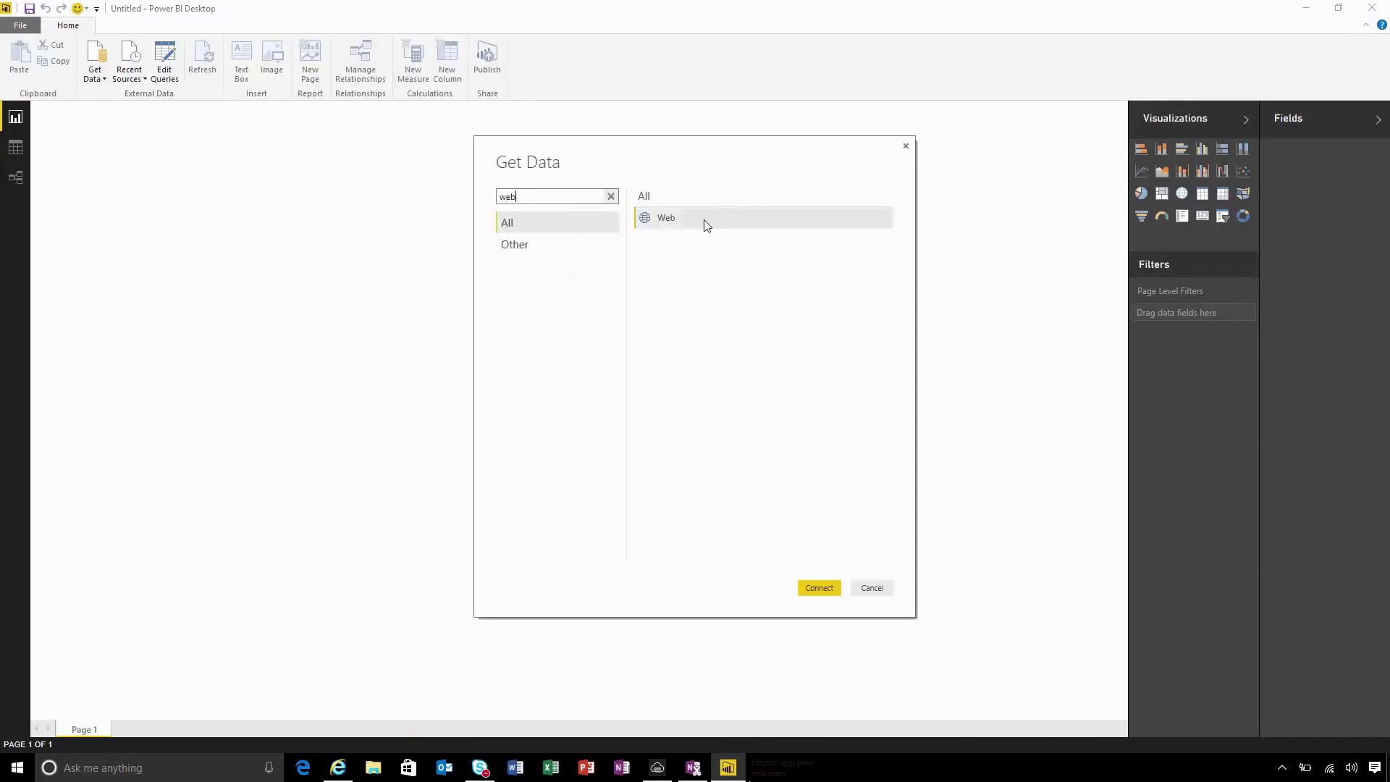
click(830, 589)
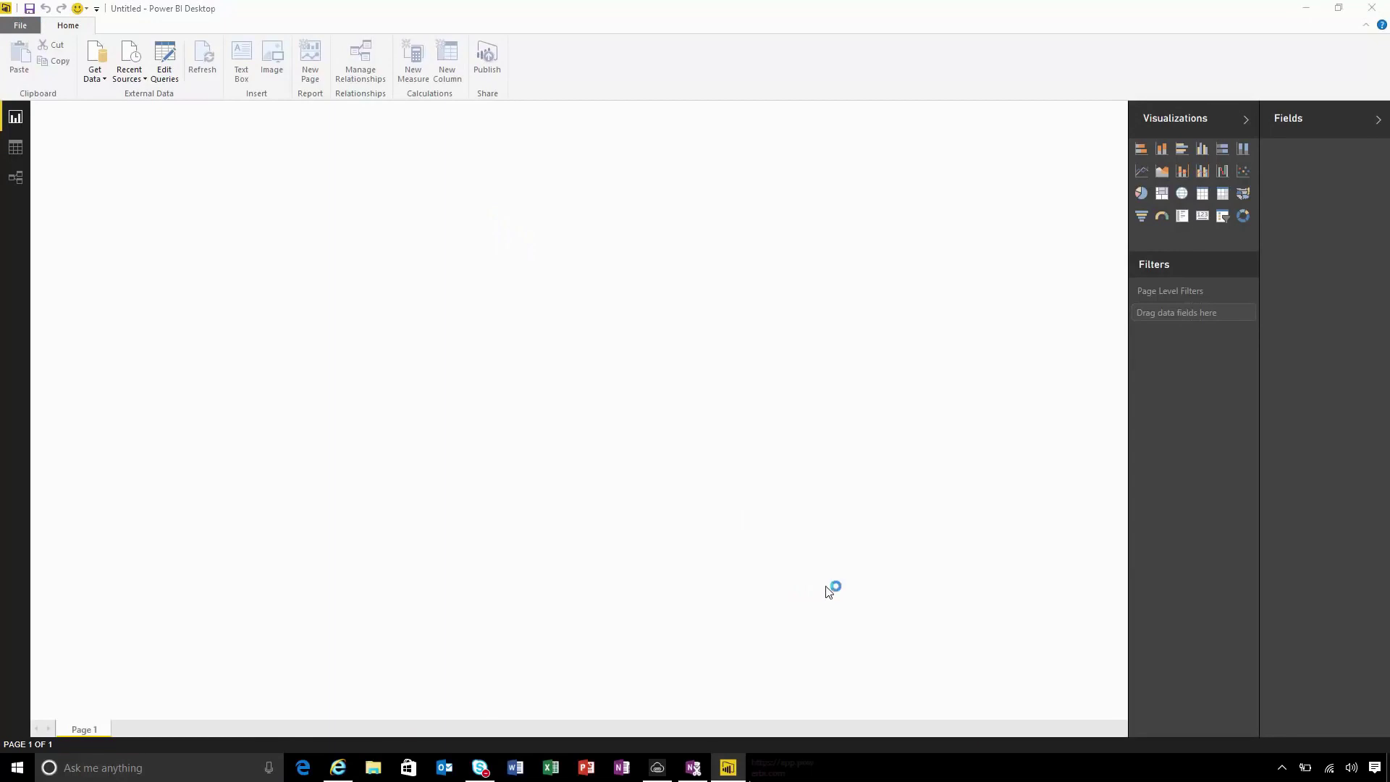
key(ctrl+v)
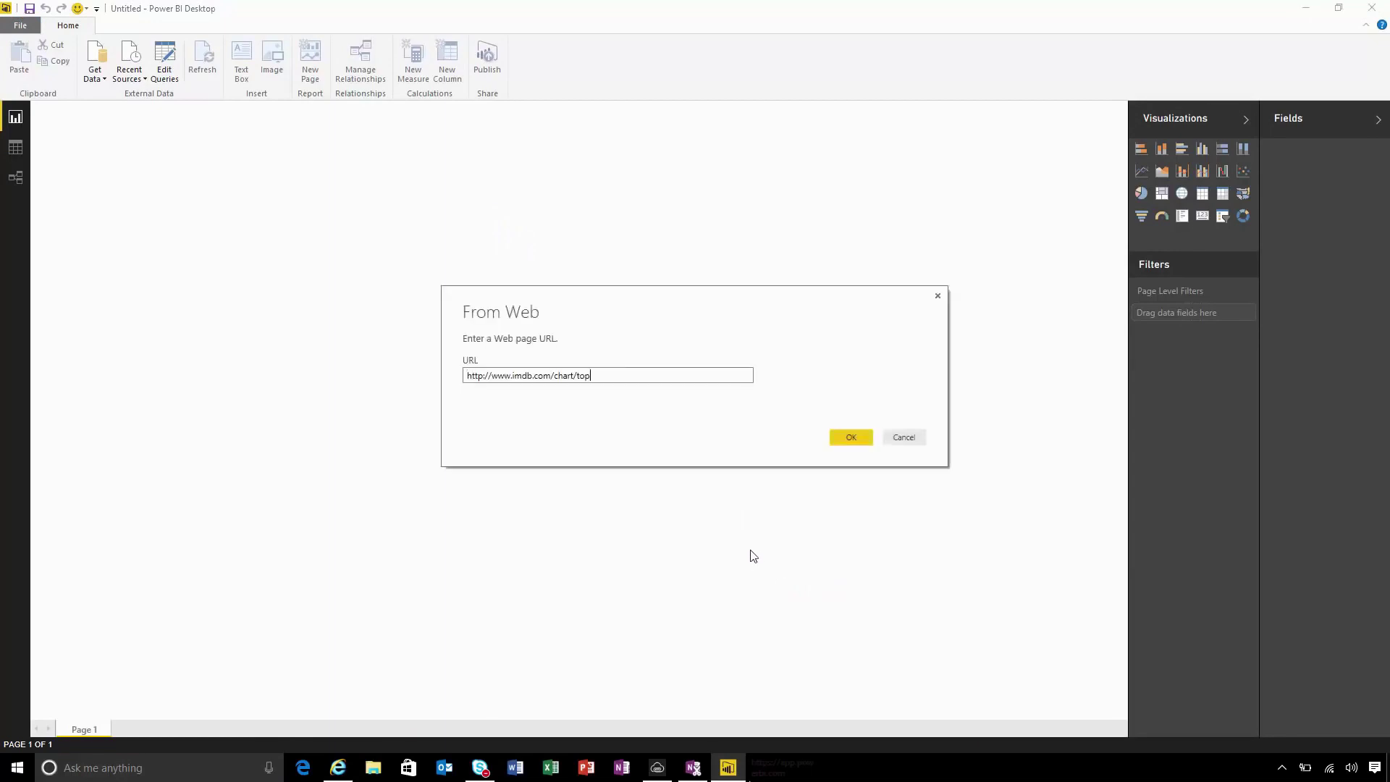
click(851, 435)
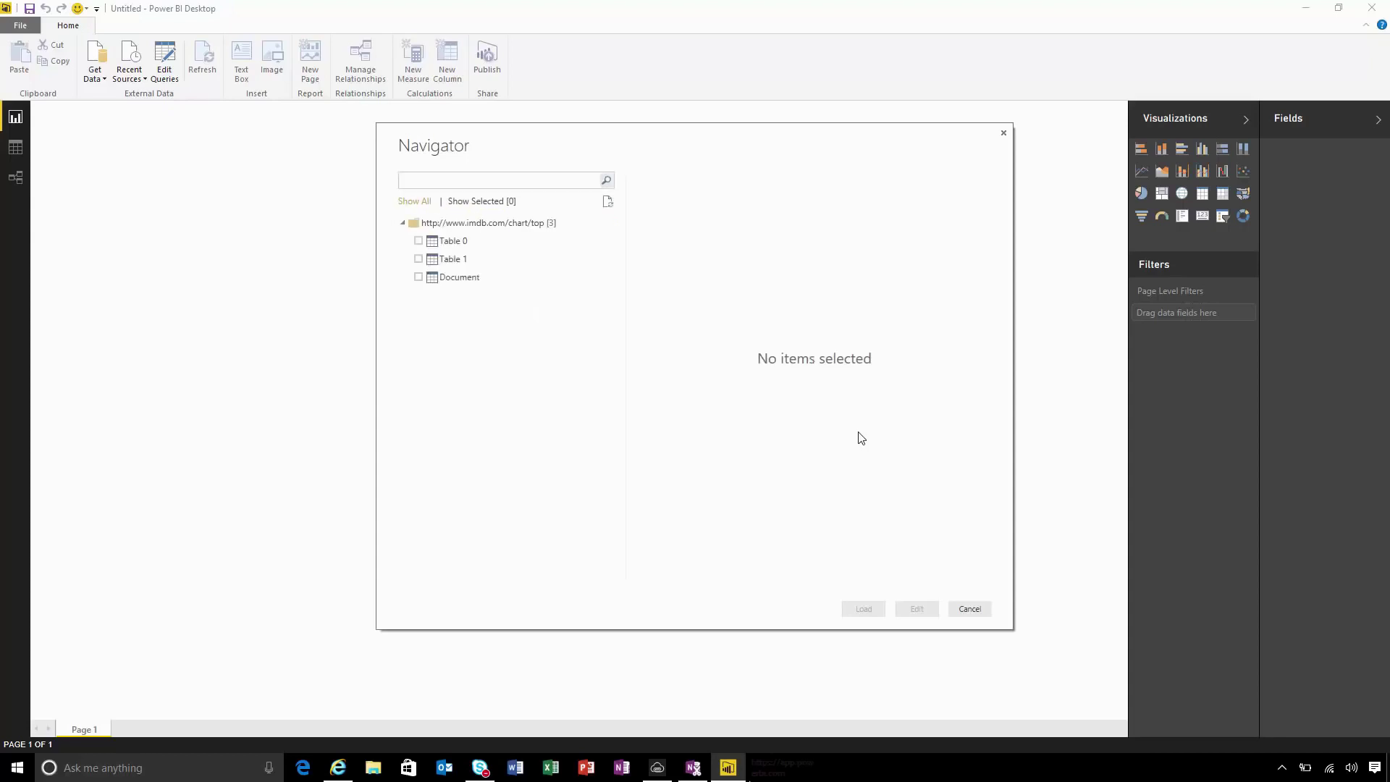
- Preview Table 0 from the web page, select it, and open it for editing in the Query Editor
click(456, 243)
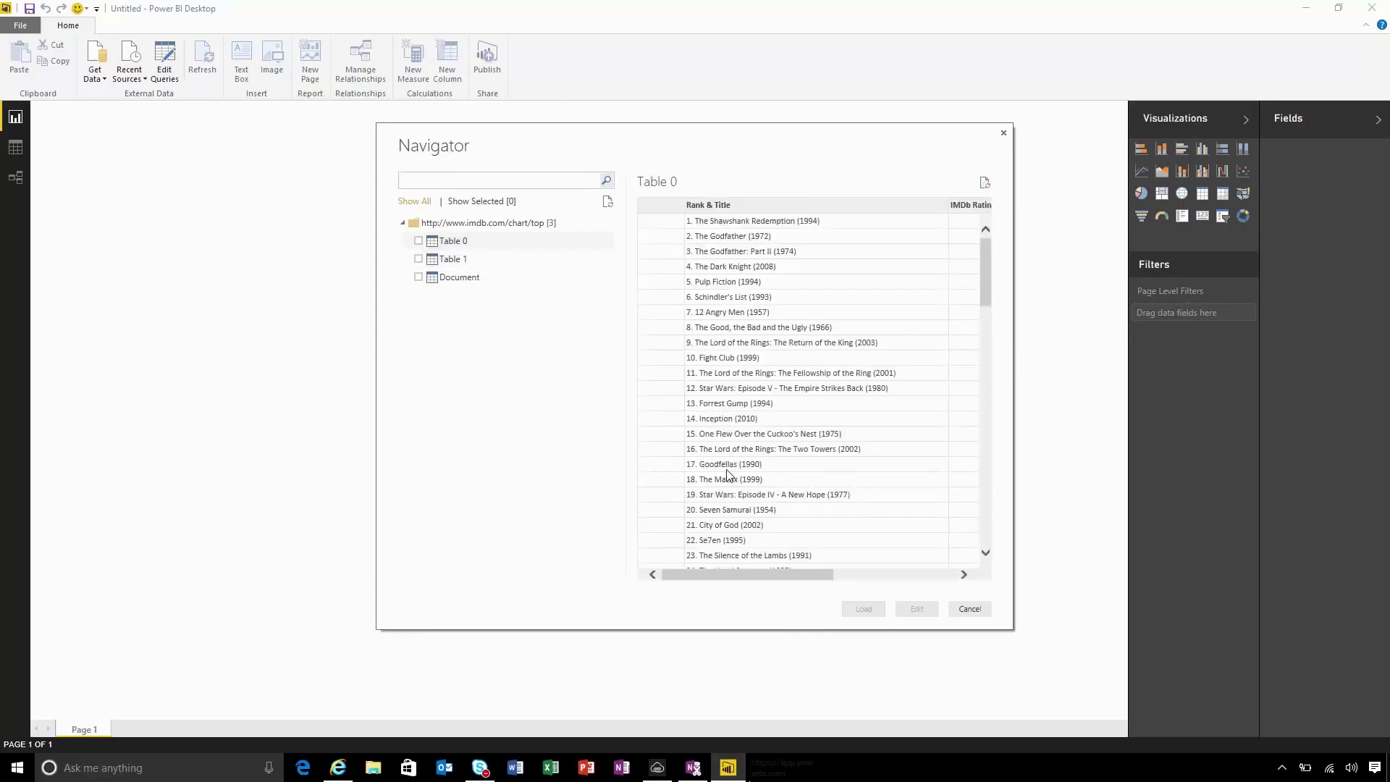
click(418, 242)
click(917, 609)
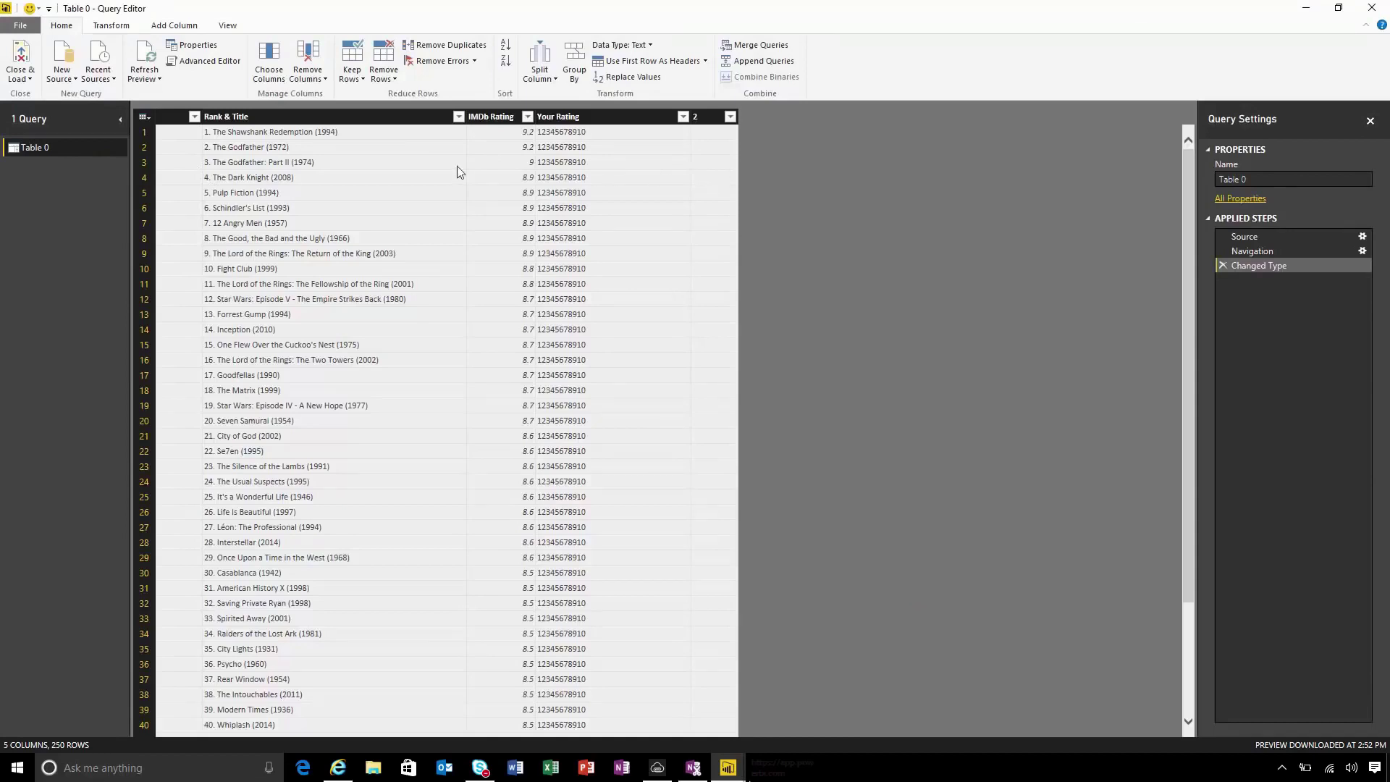
- Keep only the Rank & Title and IMDb Rating columns, removing all other columns
click(372, 120)
ctrl+click(498, 121)
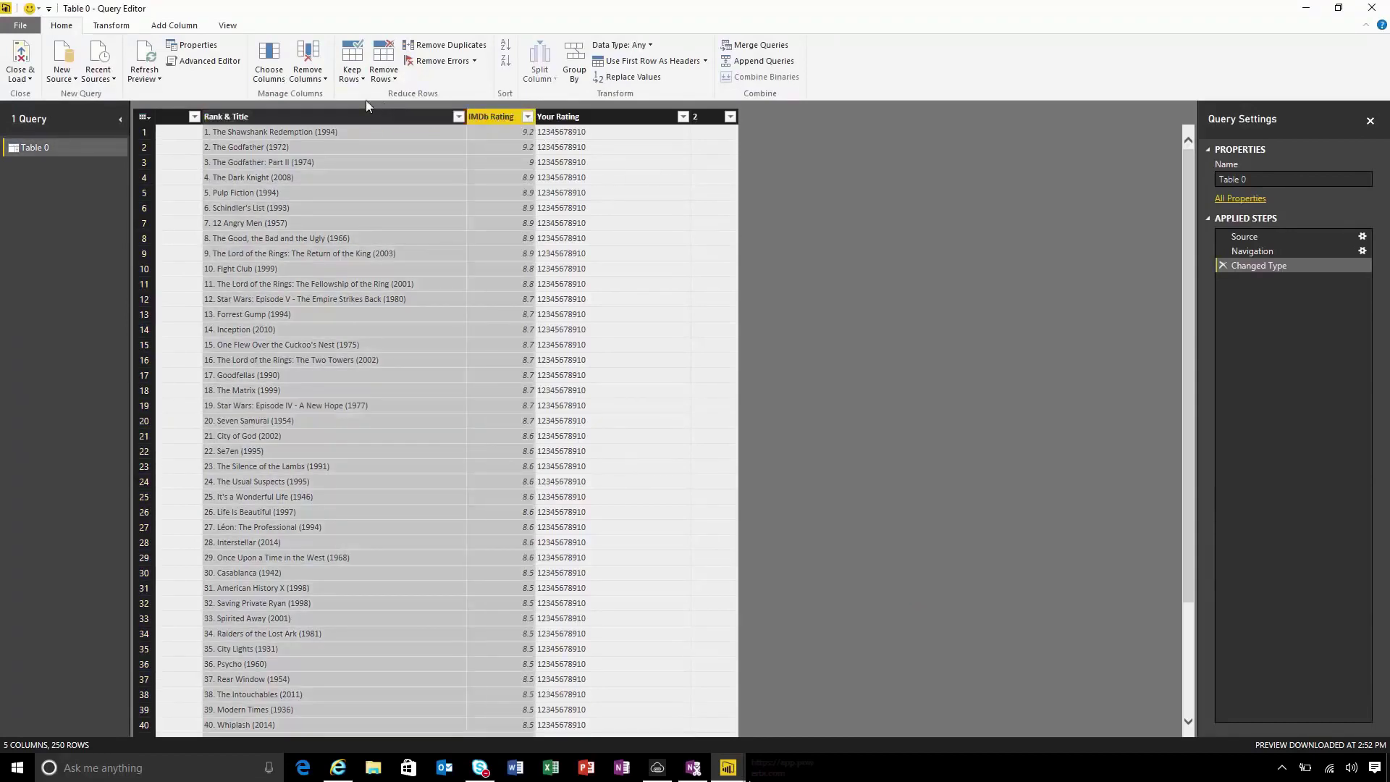
right_click(426, 116)
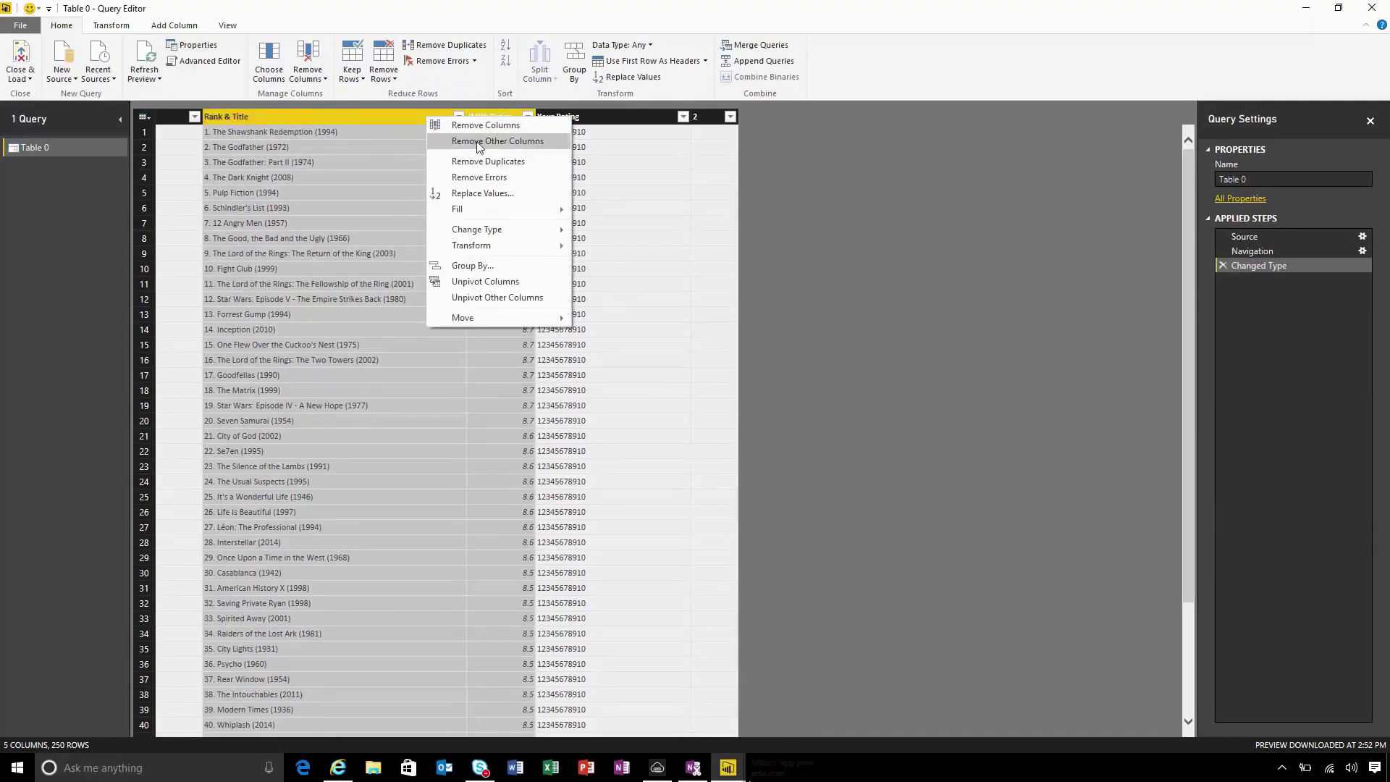
click(475, 141)
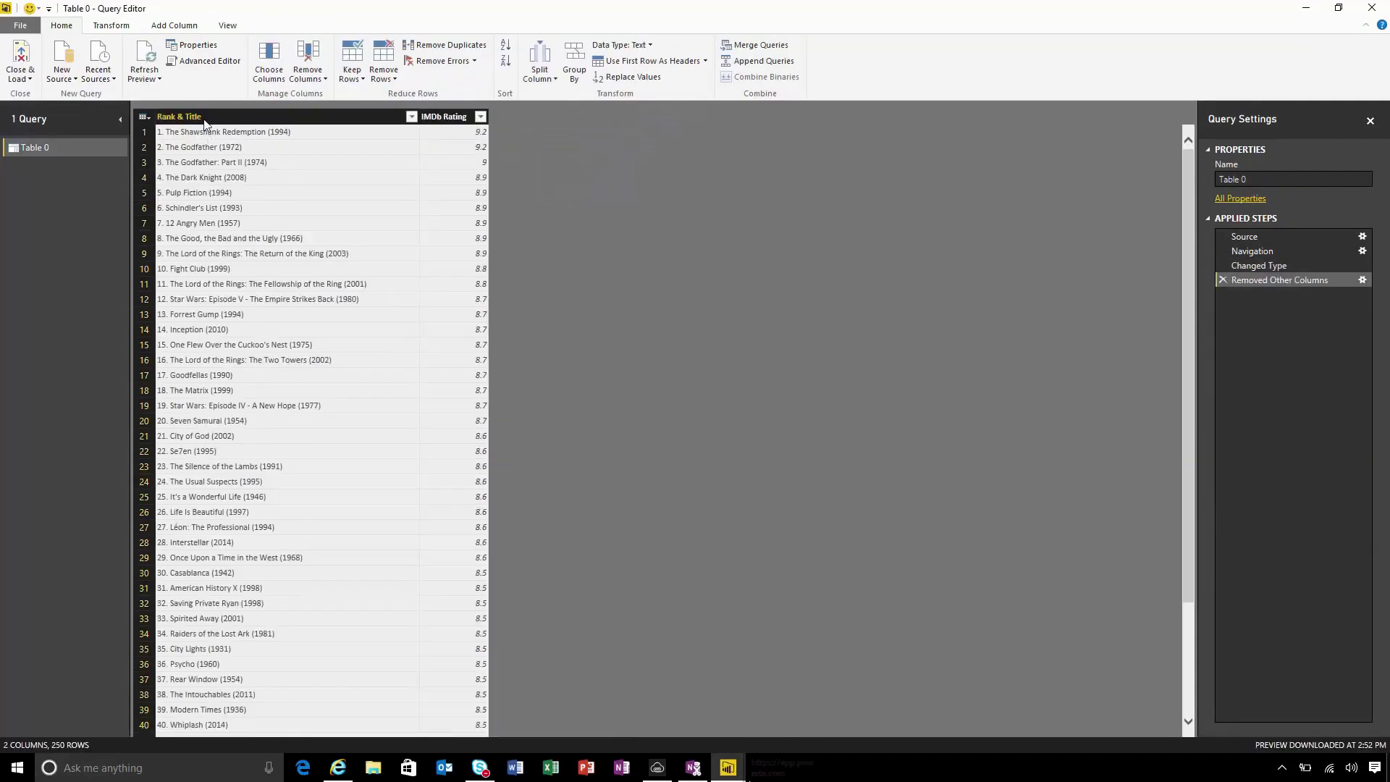
- Split the Rank & Title column at the left-most custom delimiter "." and rename the column of rank numbers to Rank
click(204, 118)
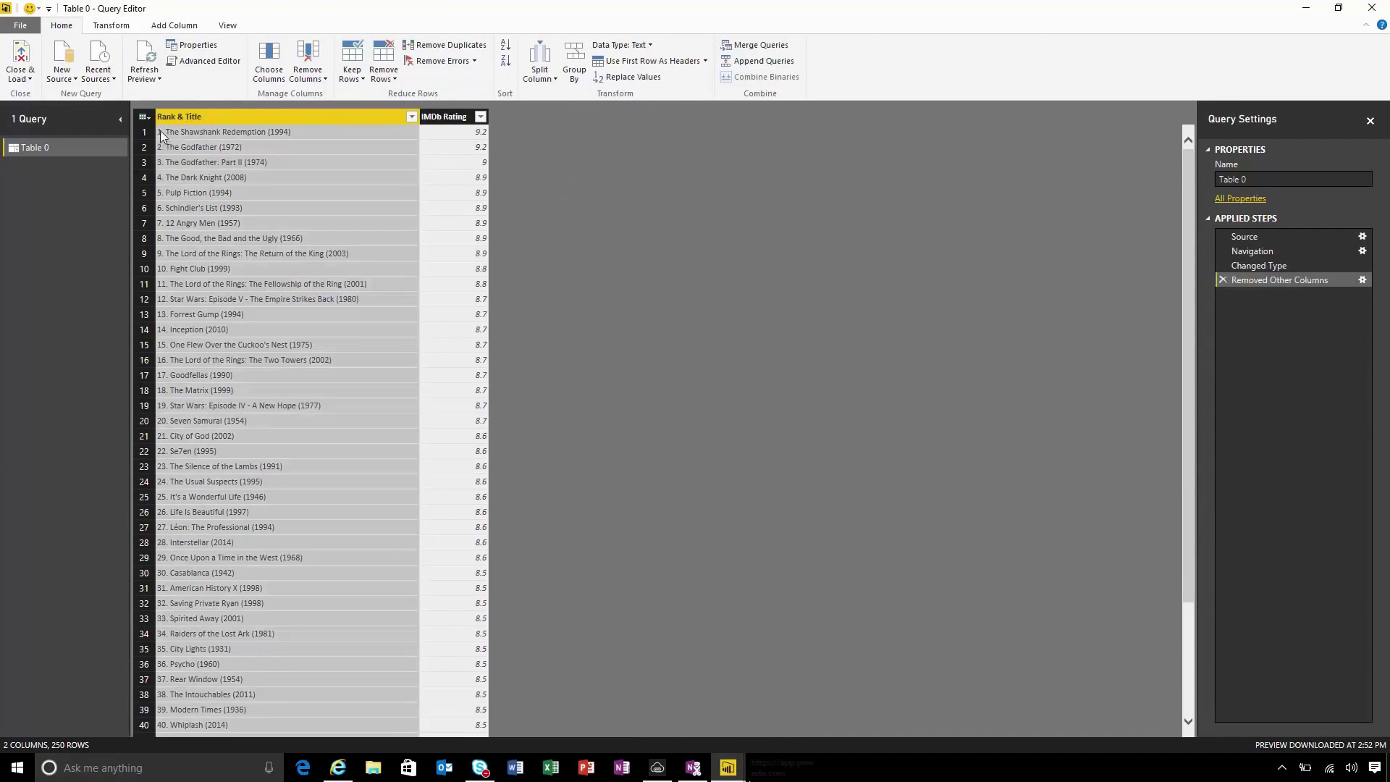
click(539, 72)
click(517, 93)
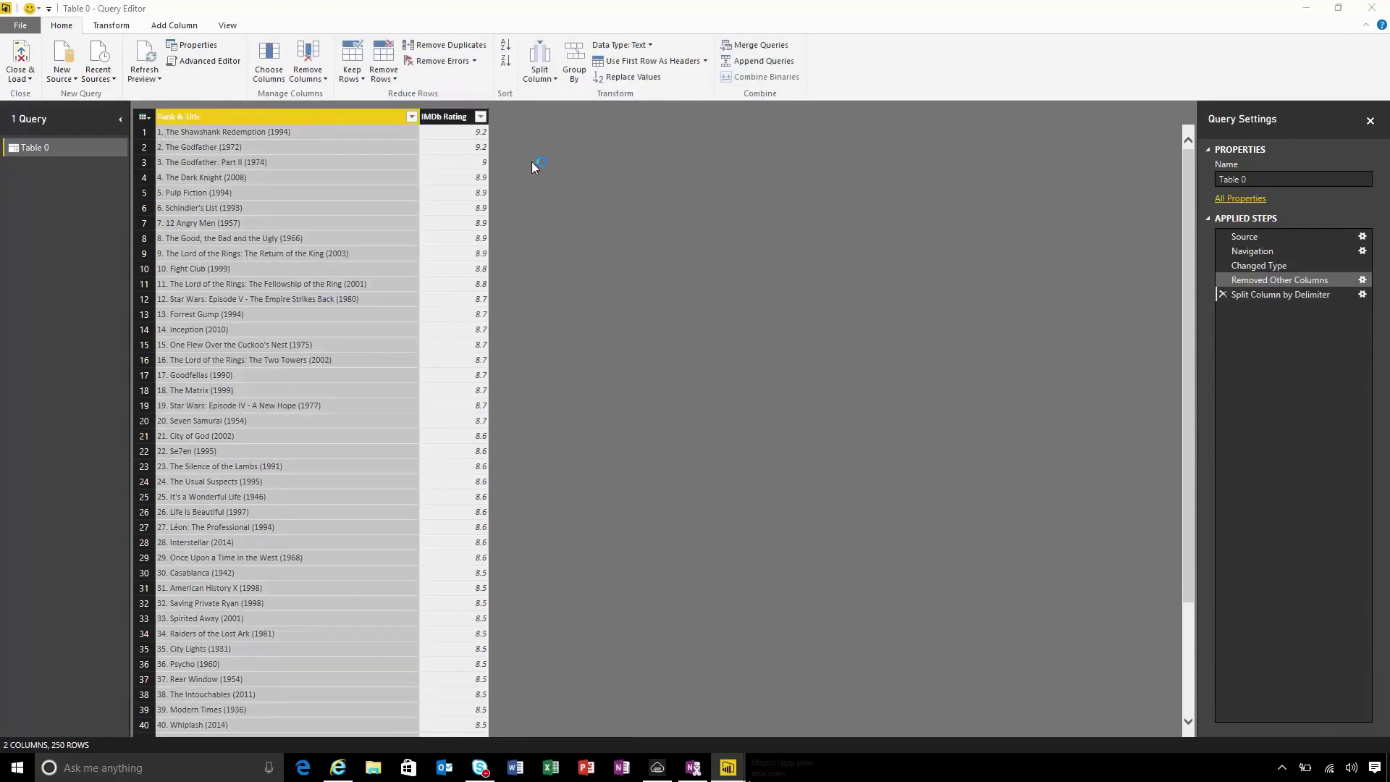
click(547, 345)
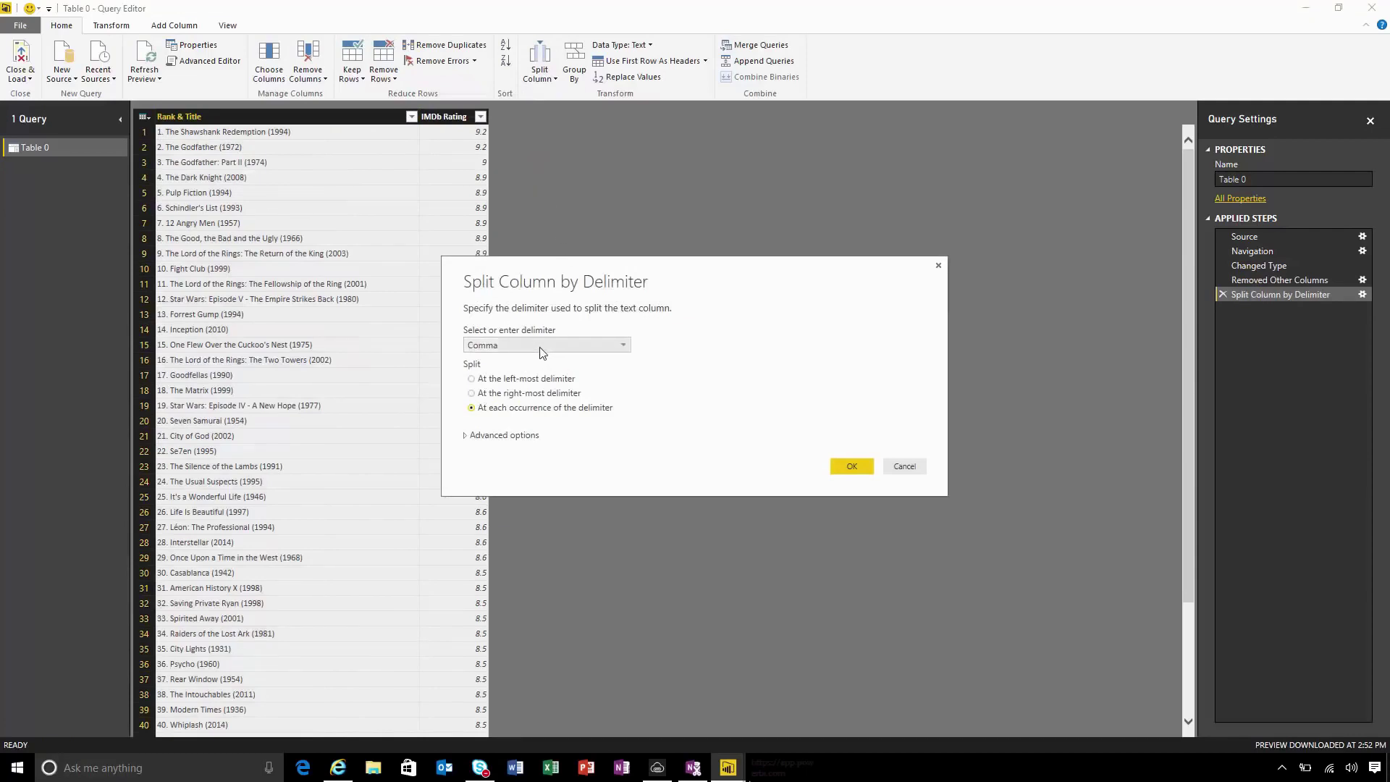
click(527, 450)
click(512, 365)
text(,)
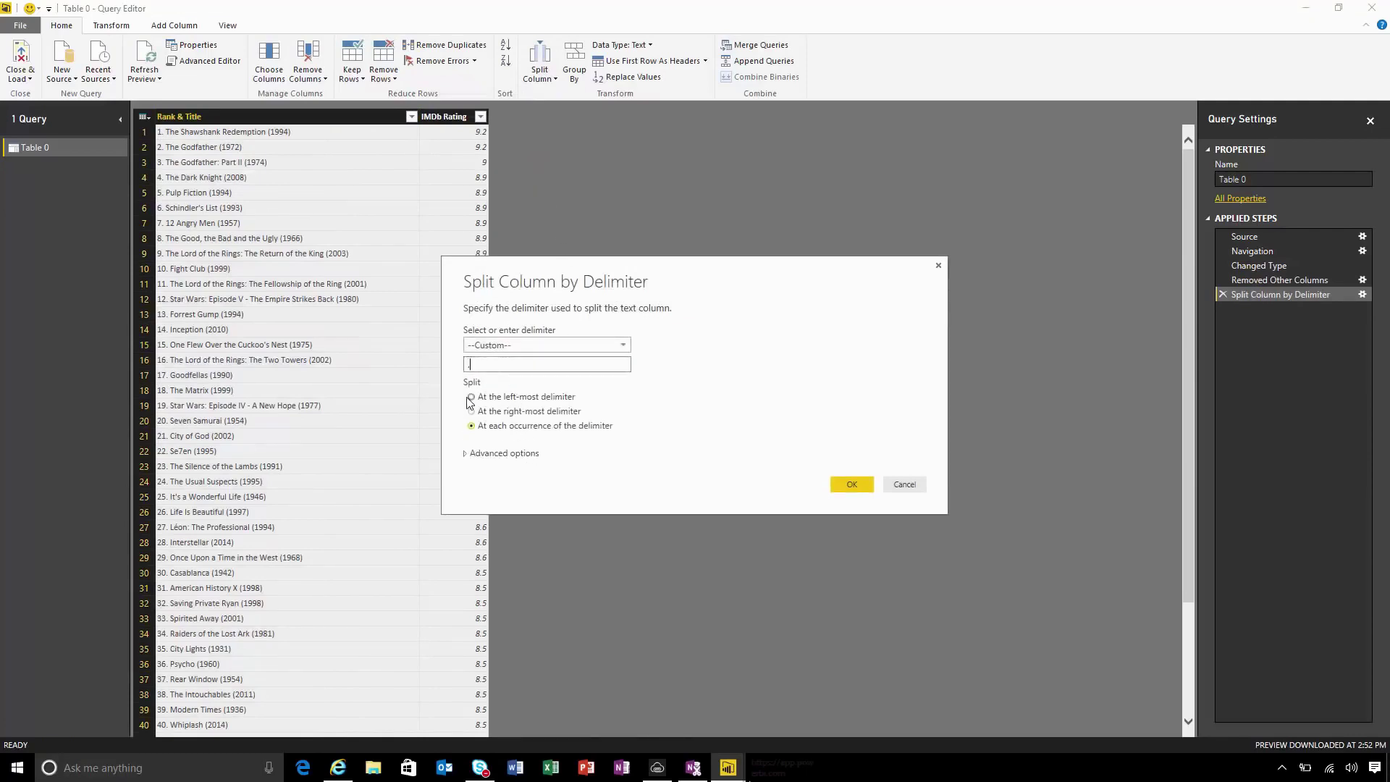
click(473, 397)
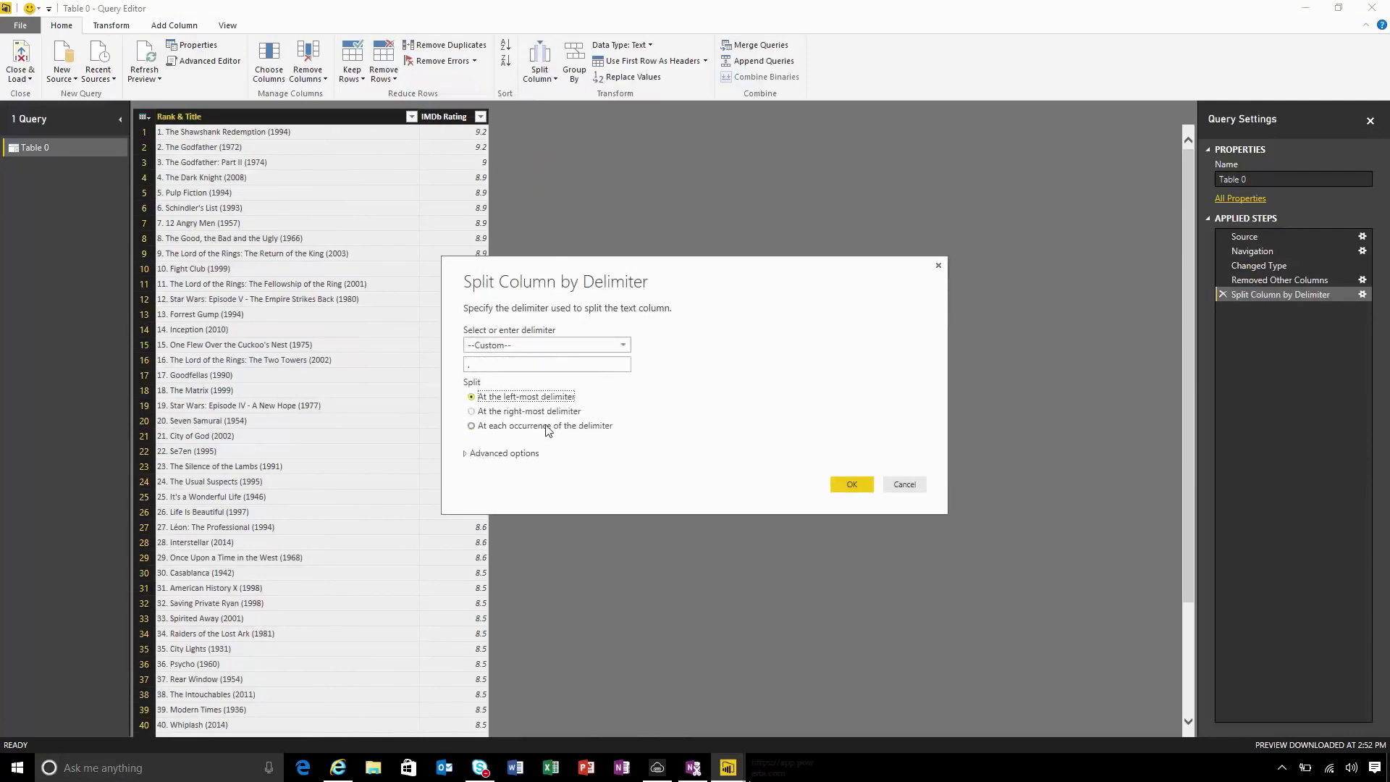
click(844, 487)
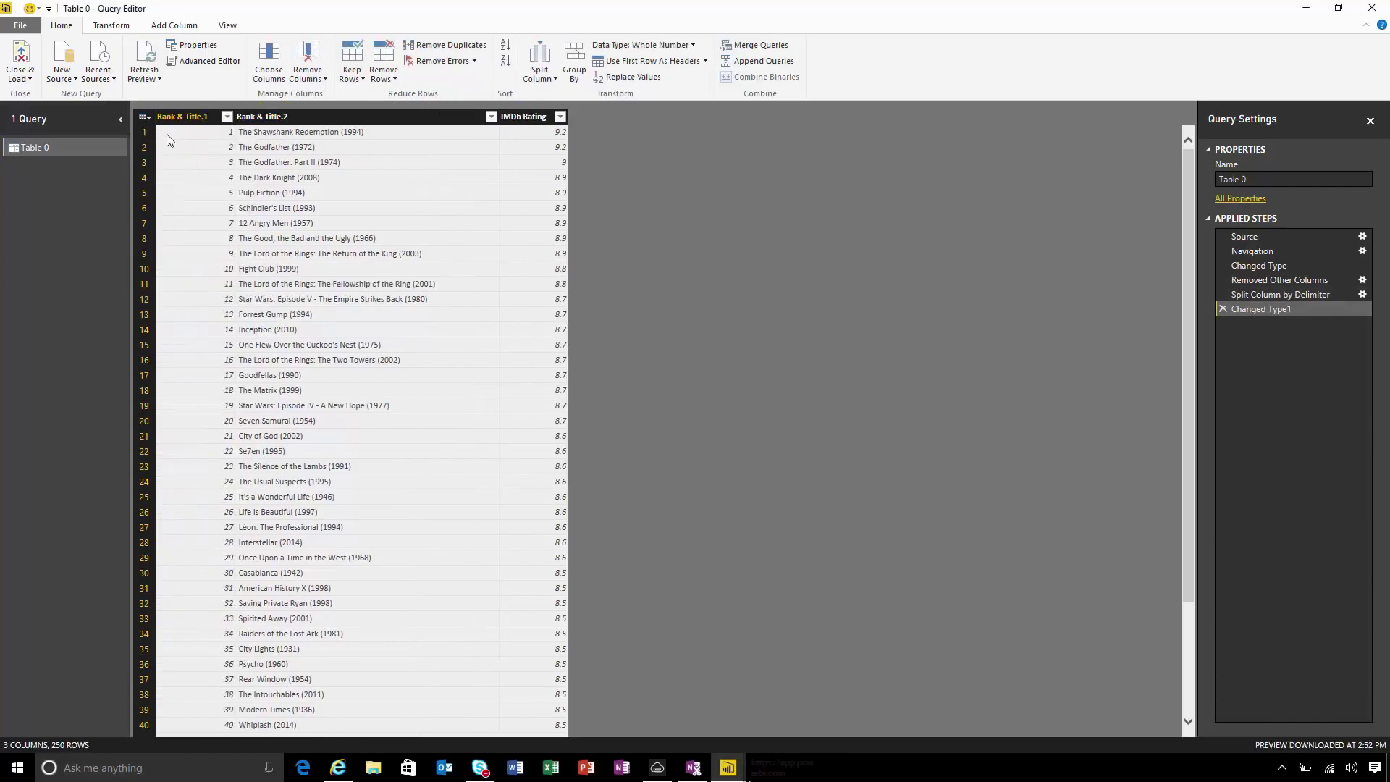
click(192, 120)
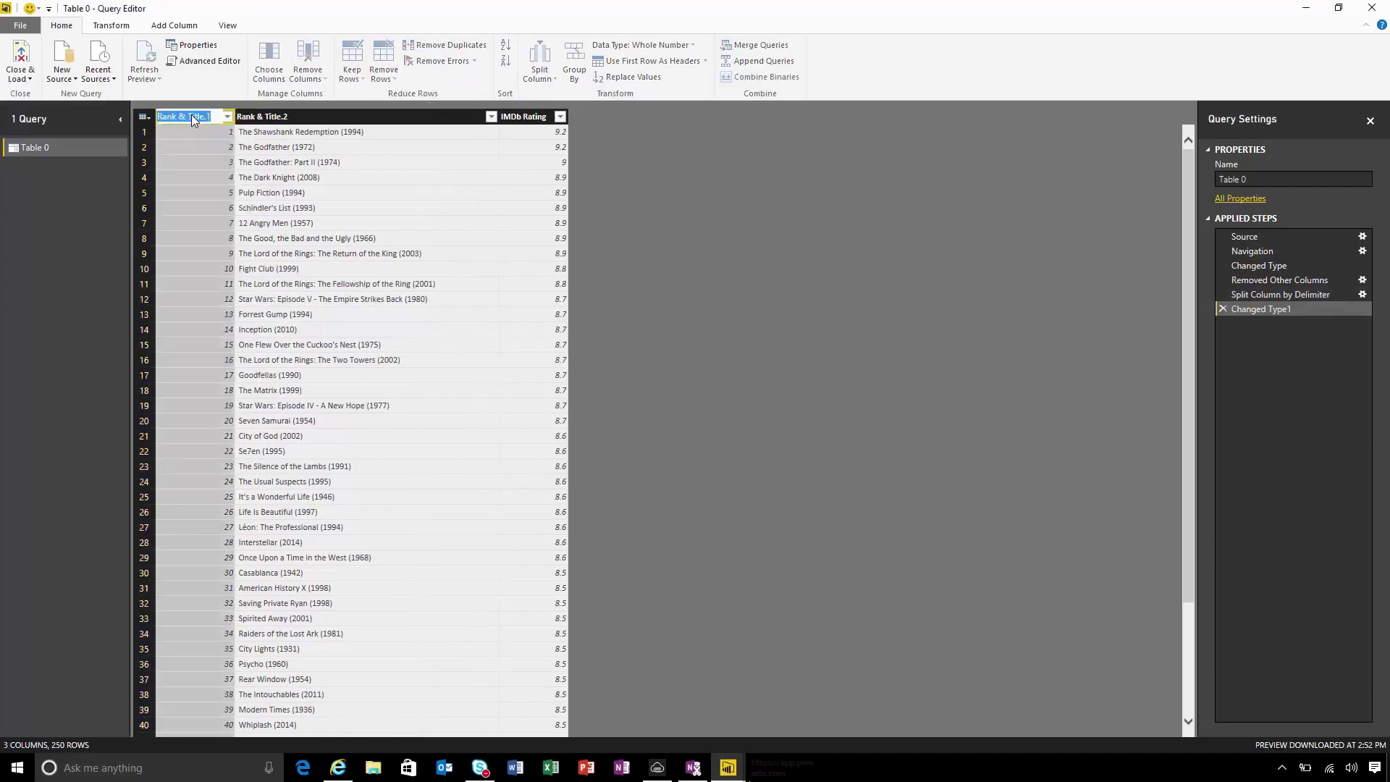
key(Return)
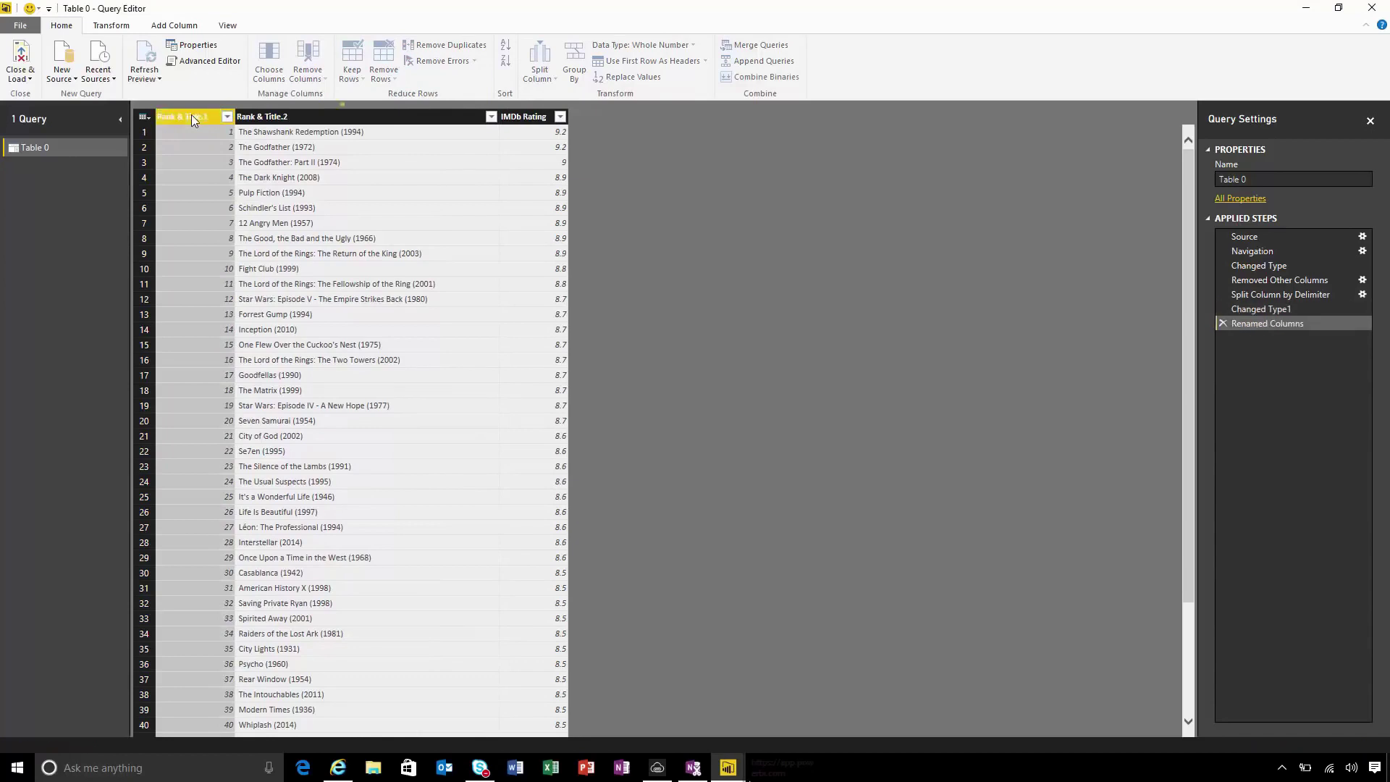
- Split the Rank & Title.2 column by the custom delimiter "(" at the right-most occurrence
click(331, 116)
click(542, 72)
click(531, 94)
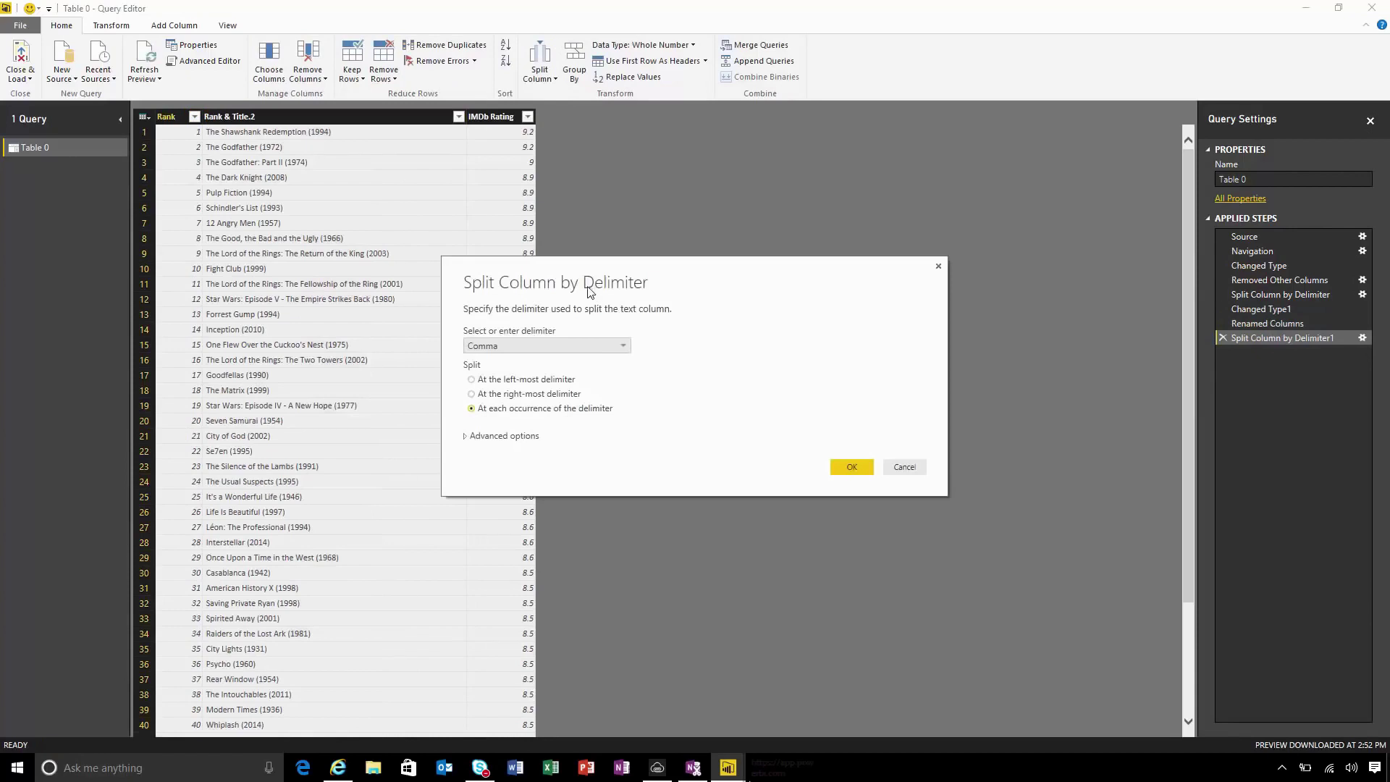
click(551, 347)
key(Escape)
text(()
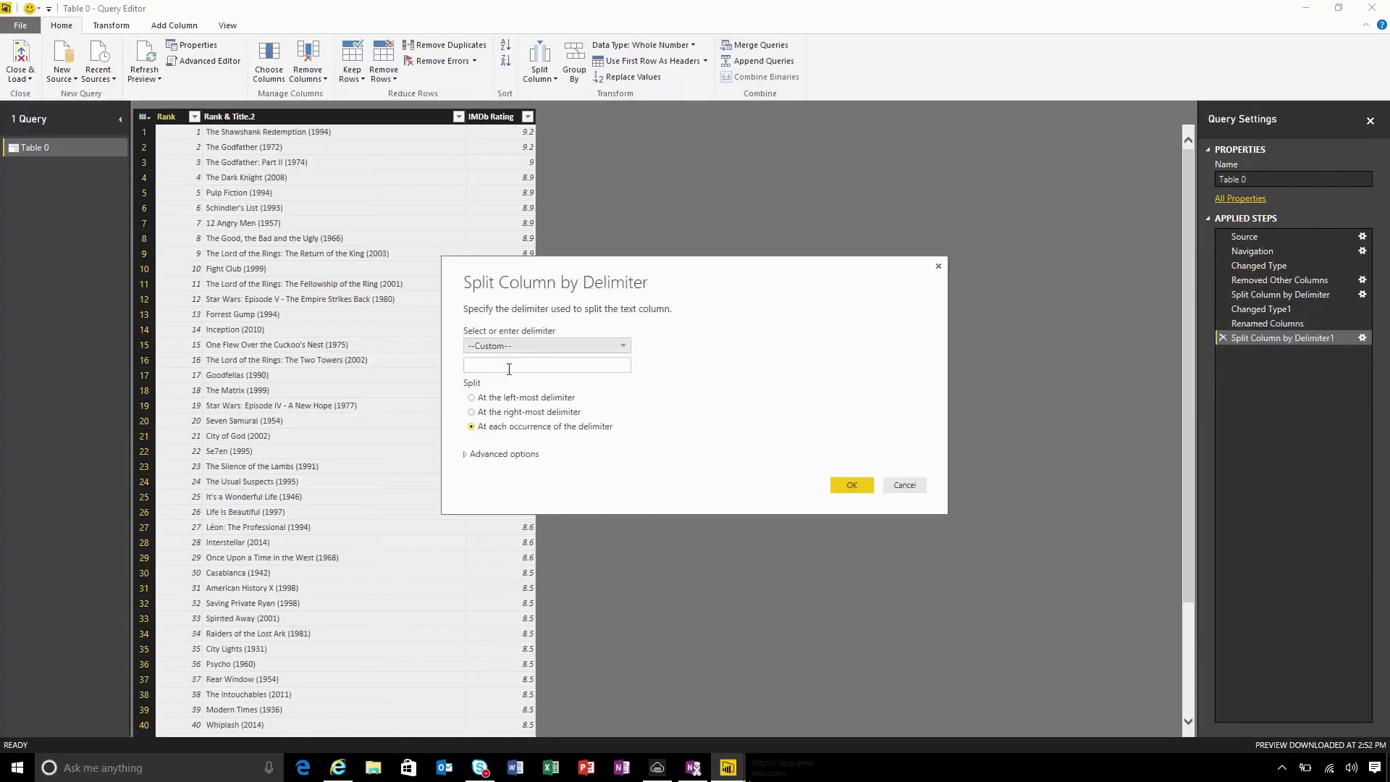
click(472, 412)
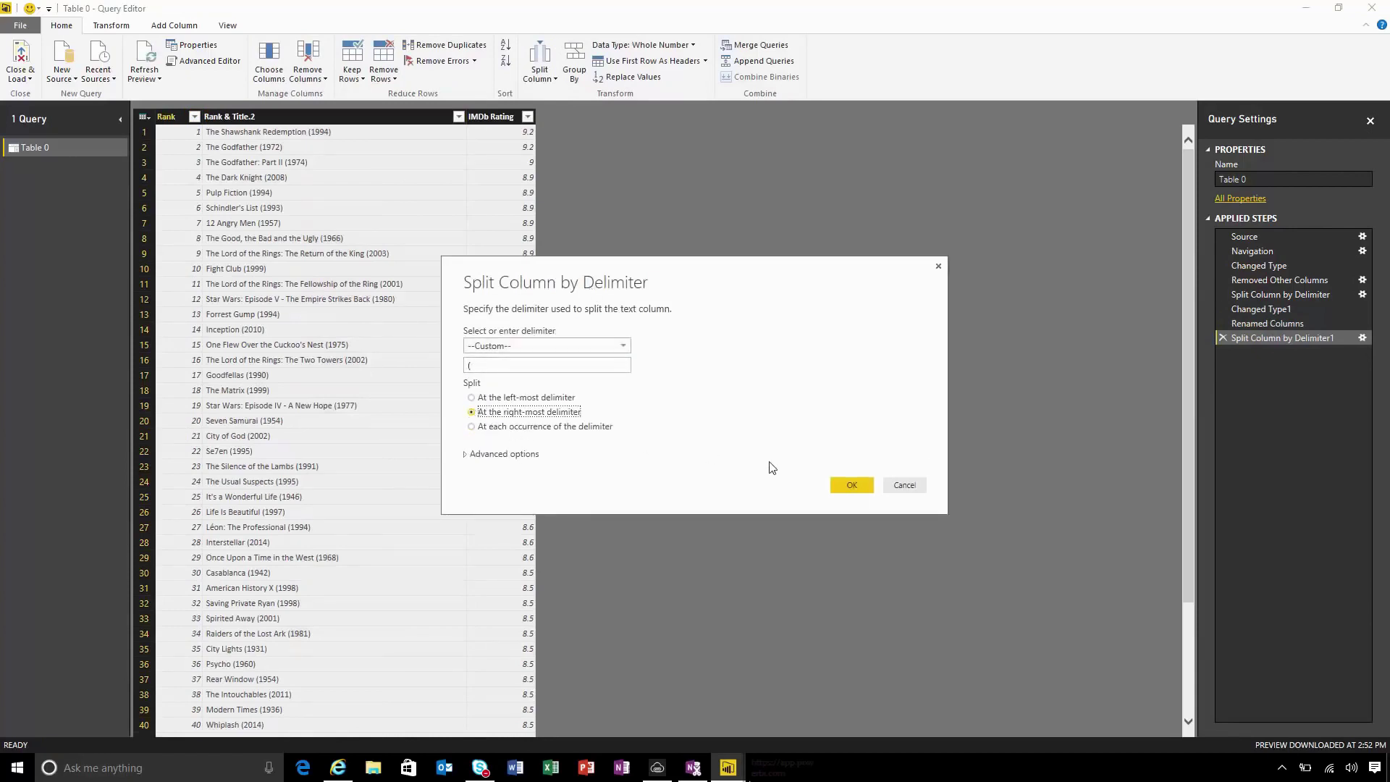
click(852, 483)
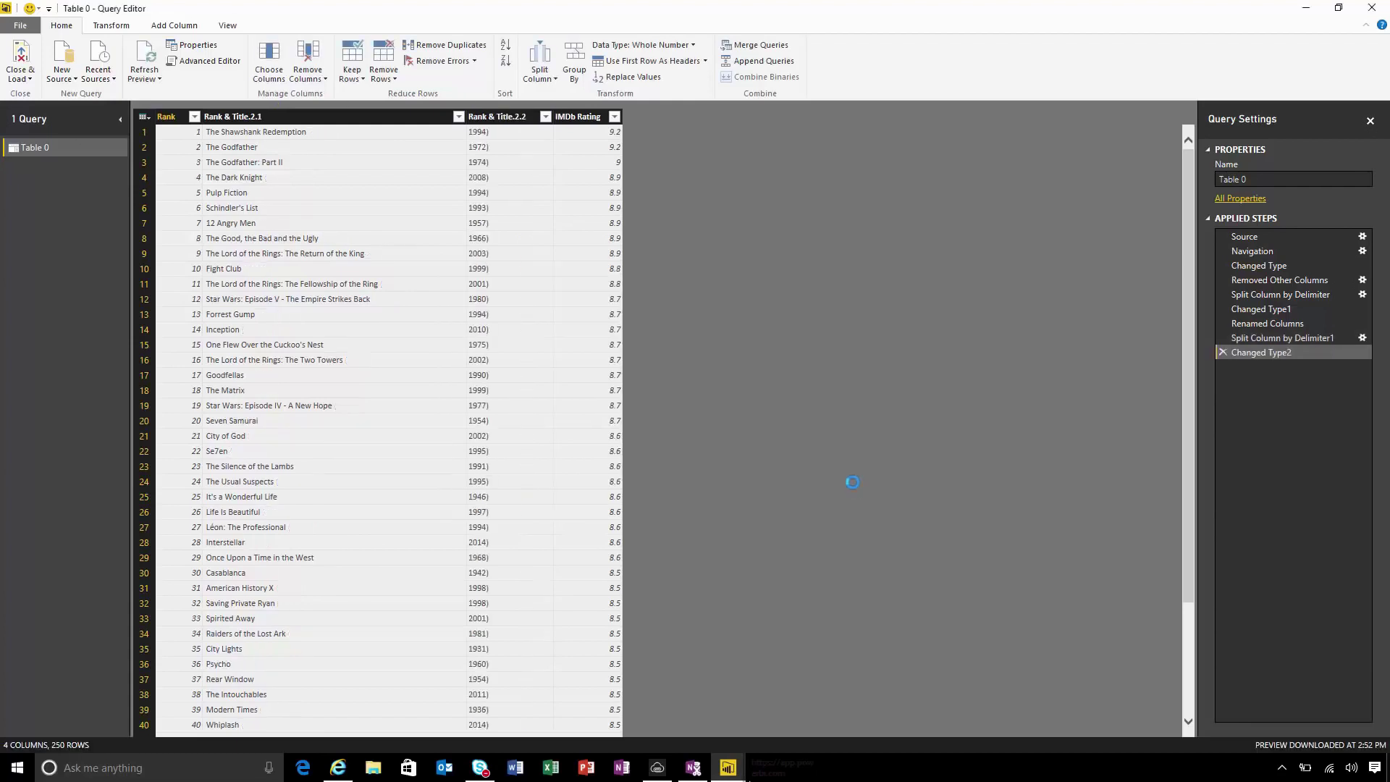
- Rename the column of movie names to Title
double_click(232, 116)
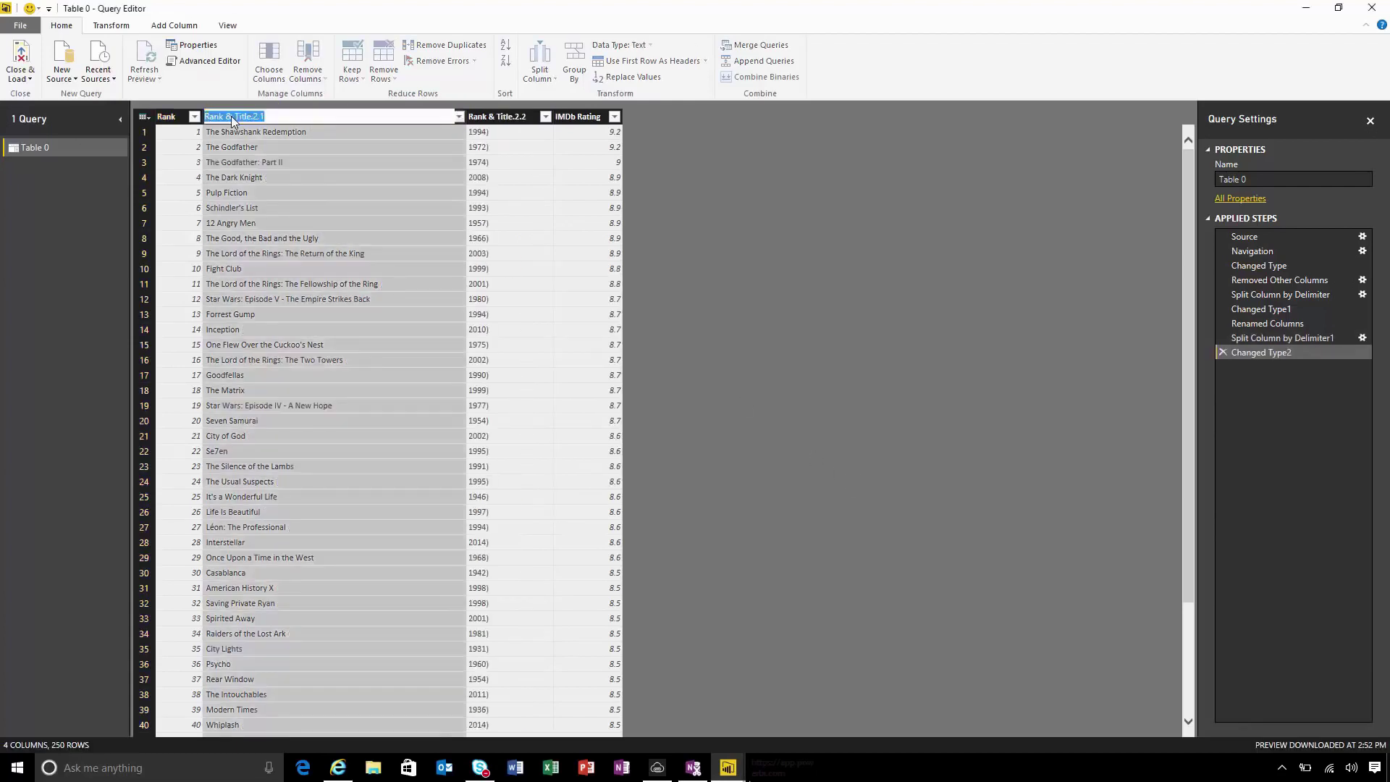
text(Title)
key(Return)
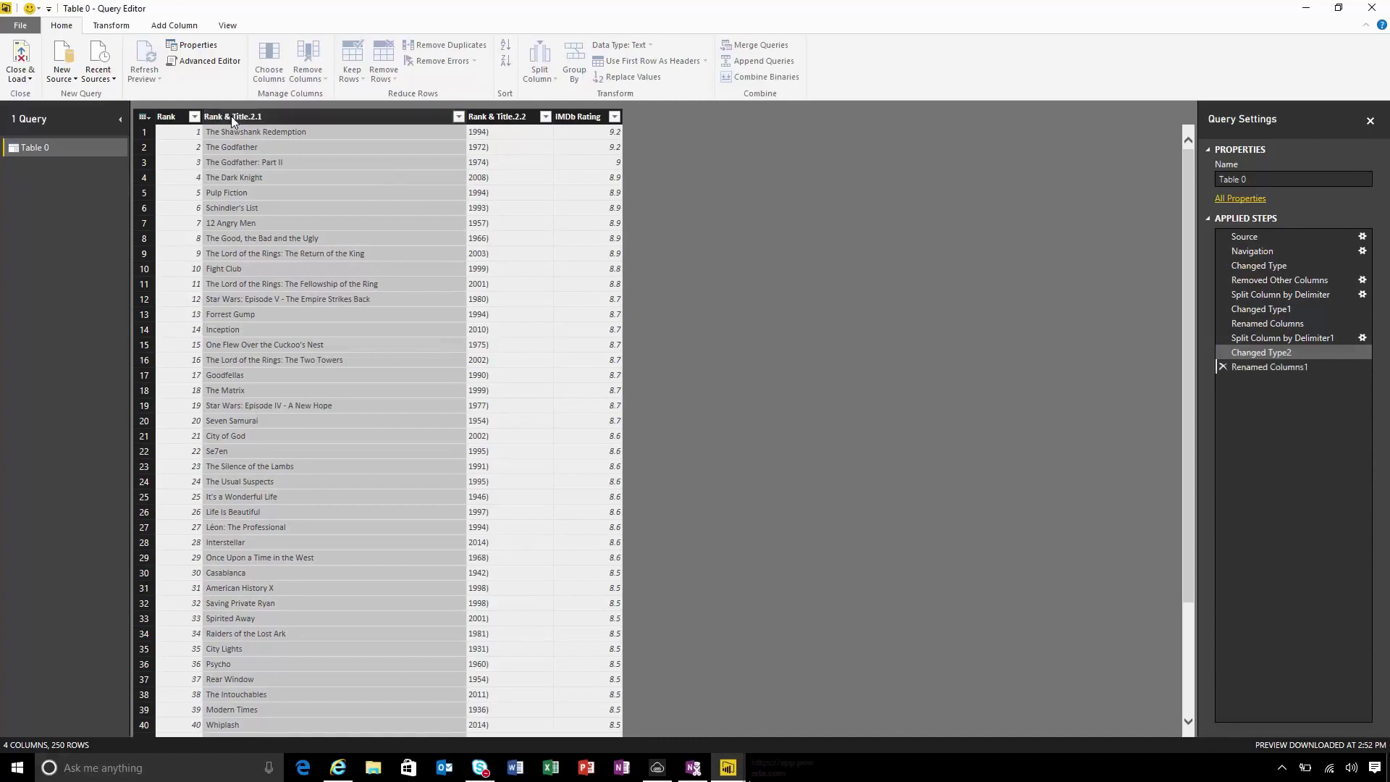
- Replace ")" with nothing in the Rank & Title.2.2 column
click(512, 119)
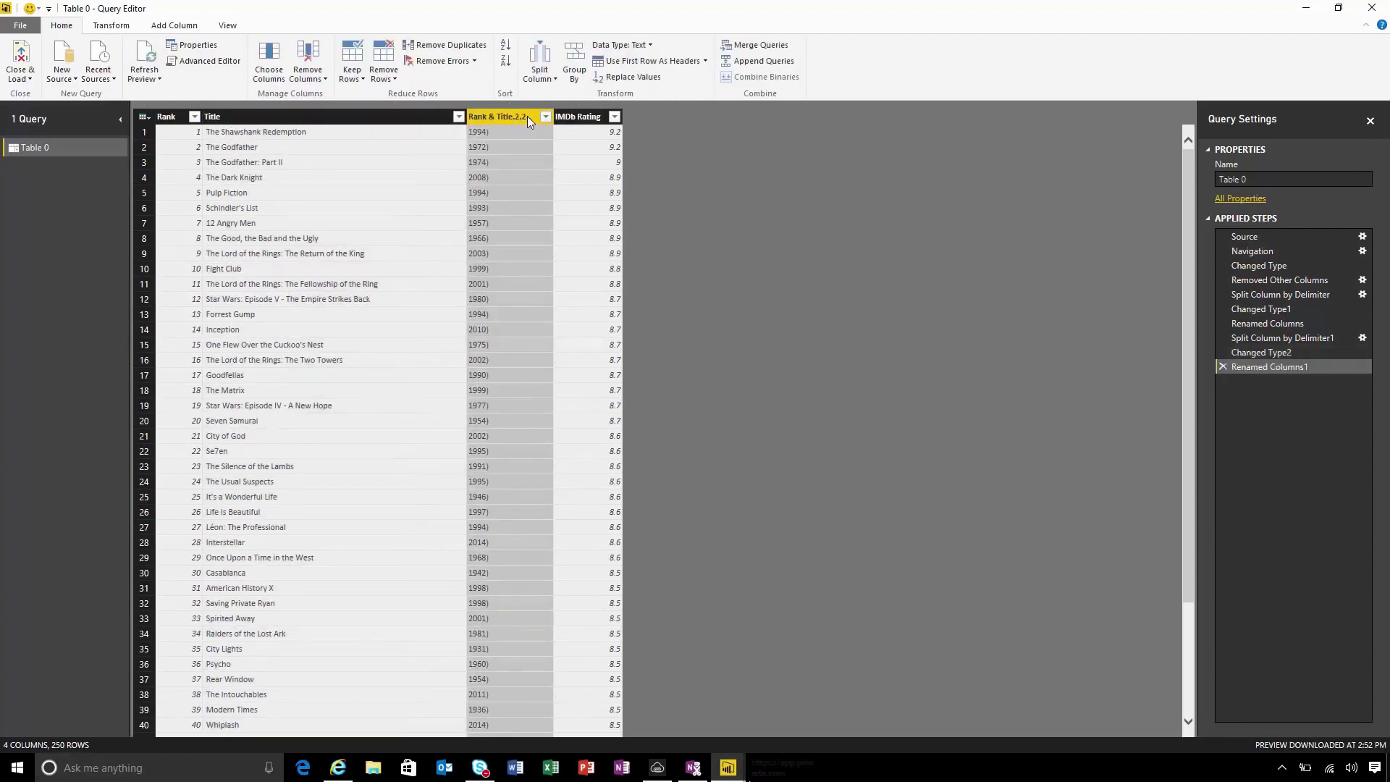
click(627, 77)
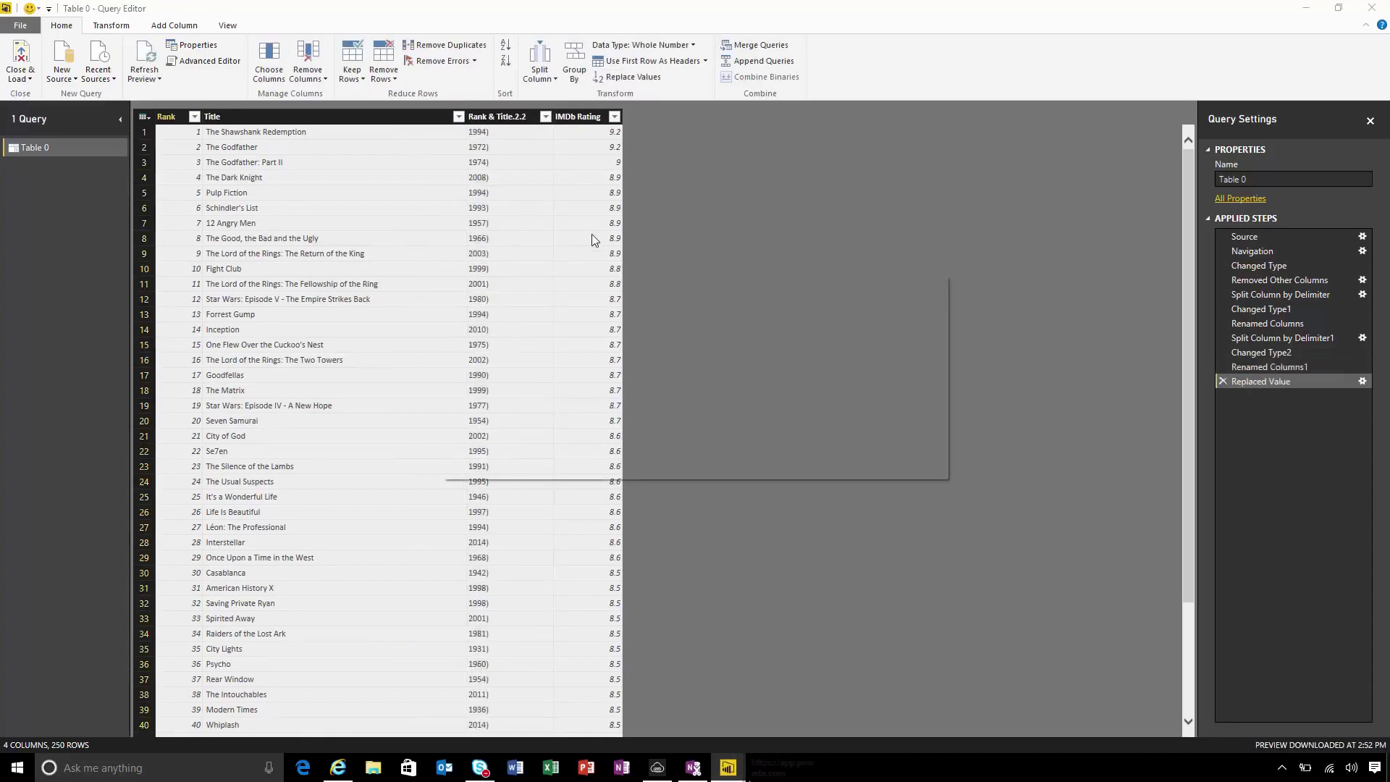
text())
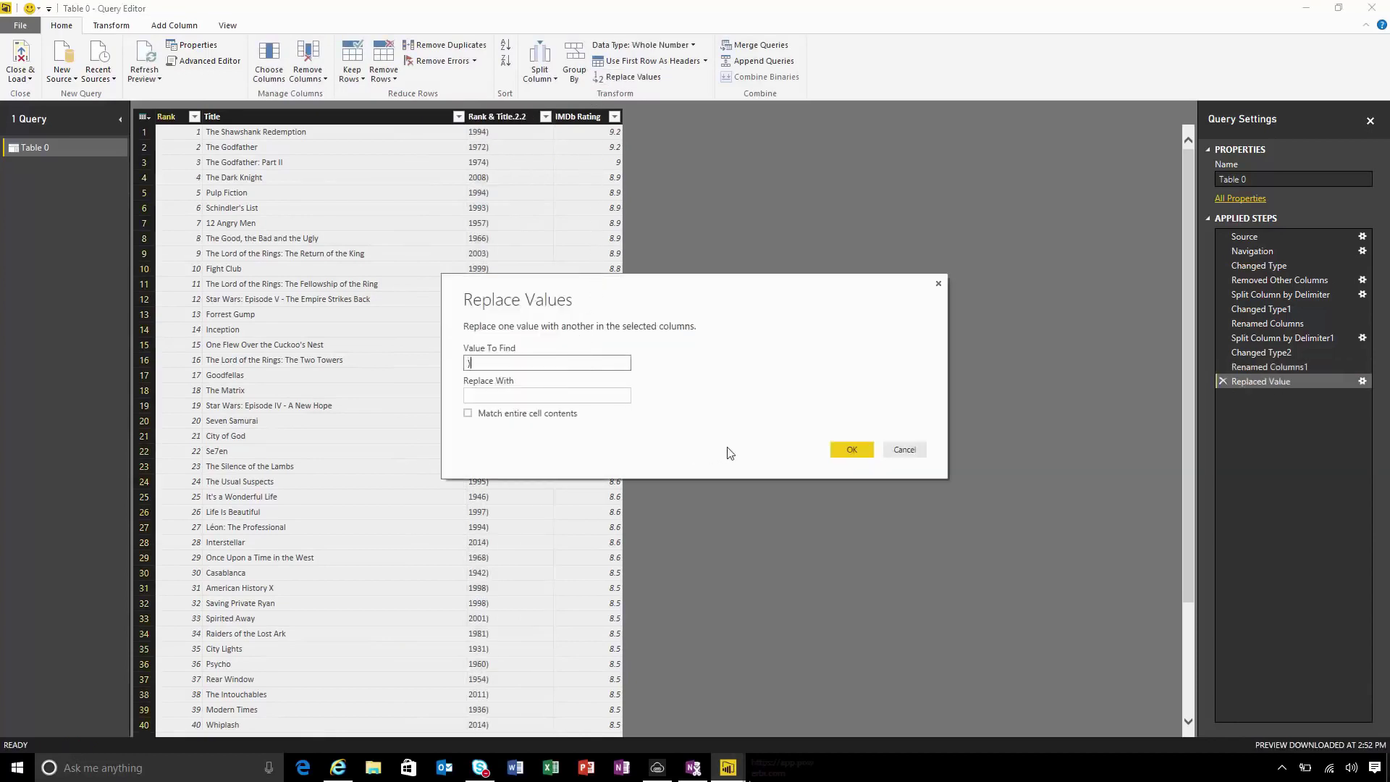
click(851, 449)
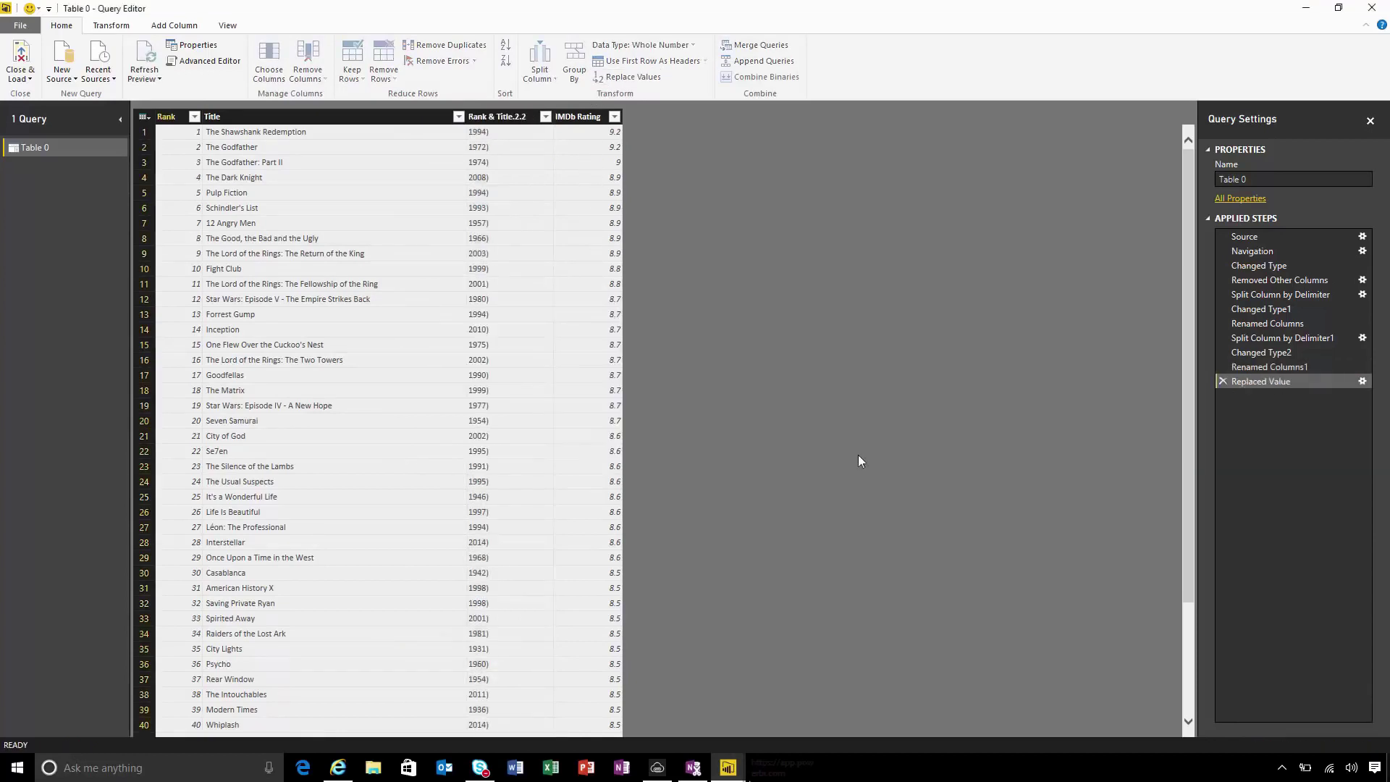
- Rename the Rank & Title.2.2 column as Year
double_click(498, 119)
text(Yea)
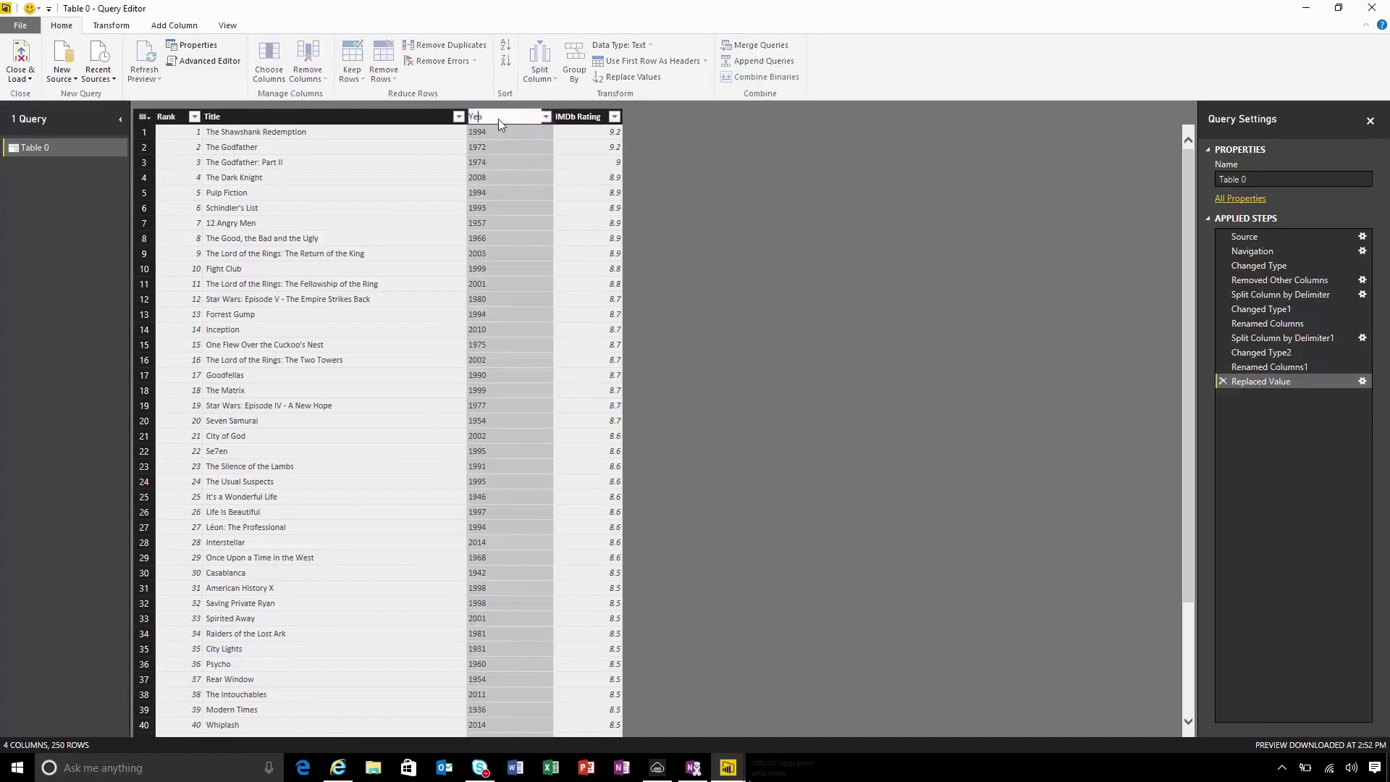
text(r)
key(Return)
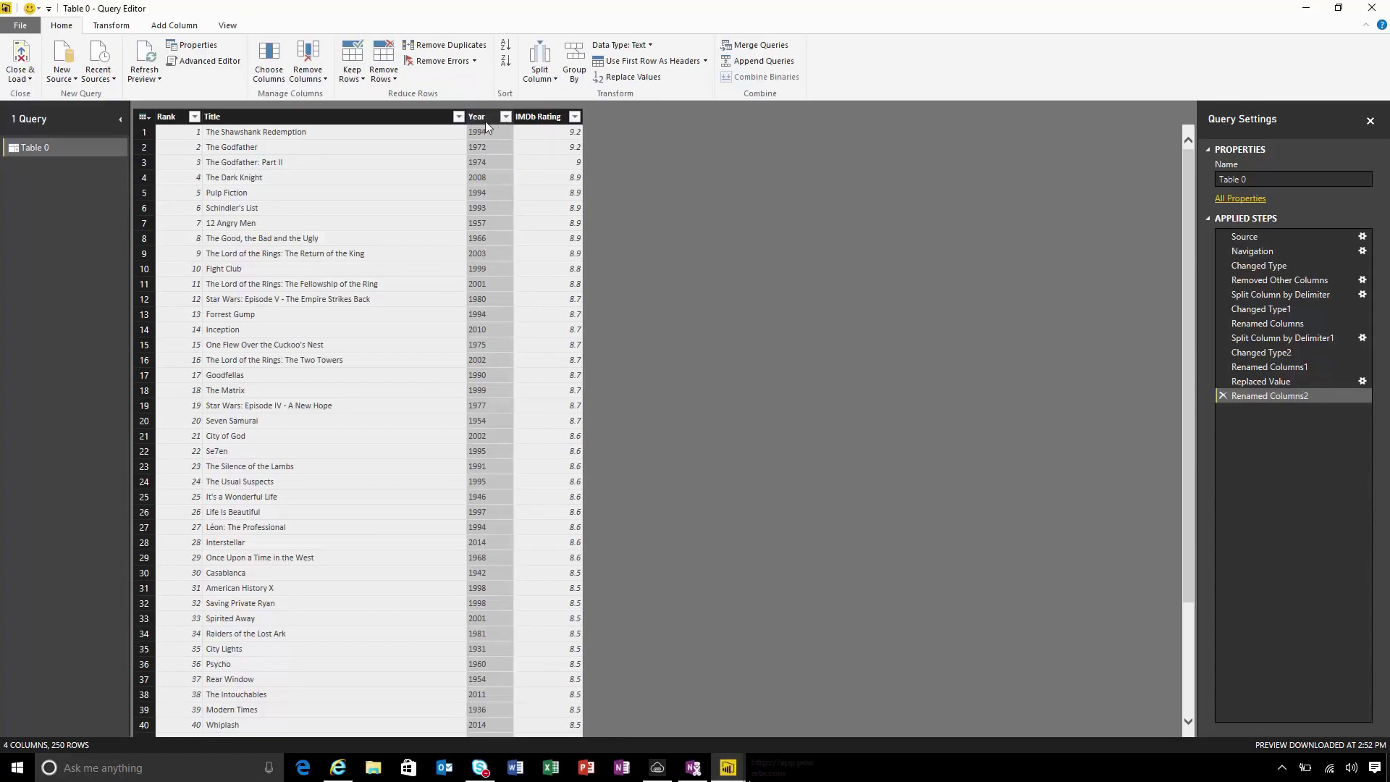
- Add a custom column named Decade with the formula =Text.Start([Year],3) & "0s"
click(485, 121)
click(174, 25)
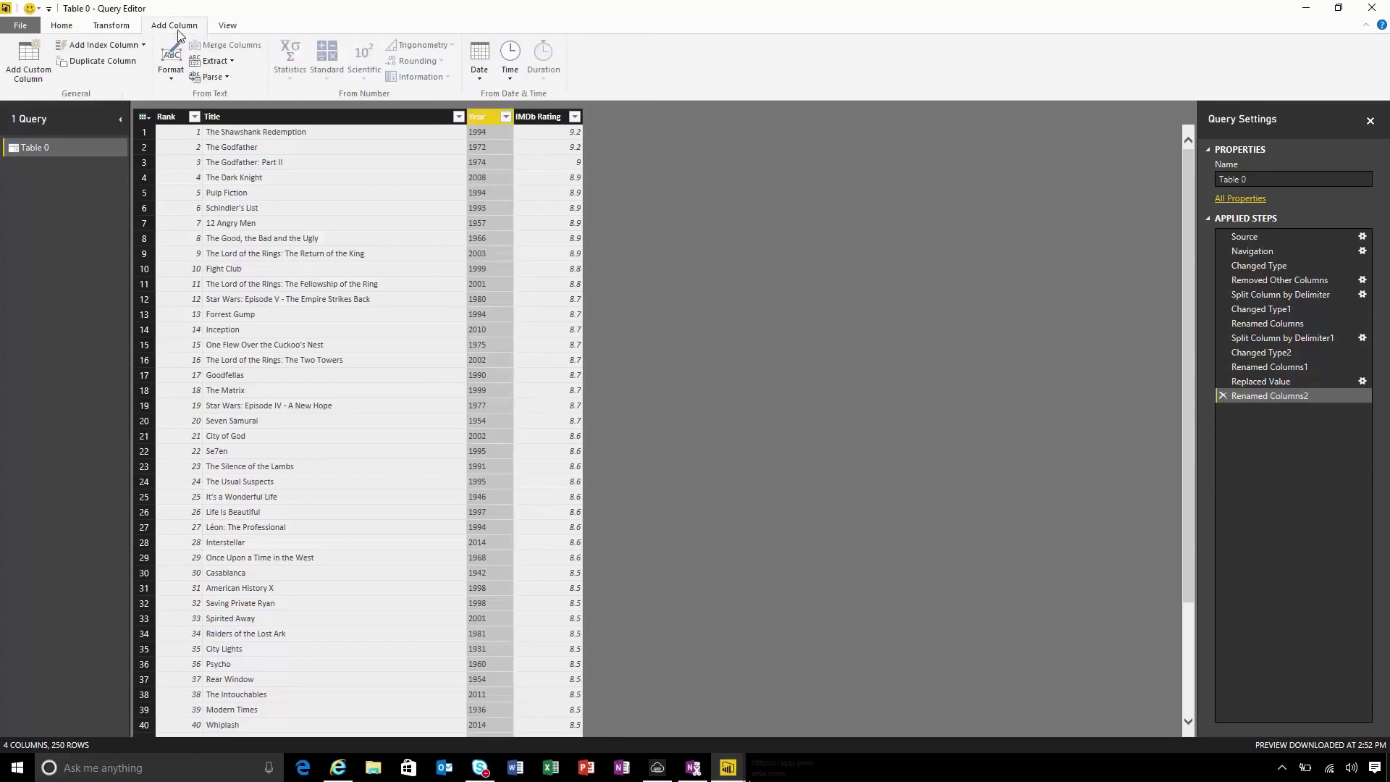
click(34, 78)
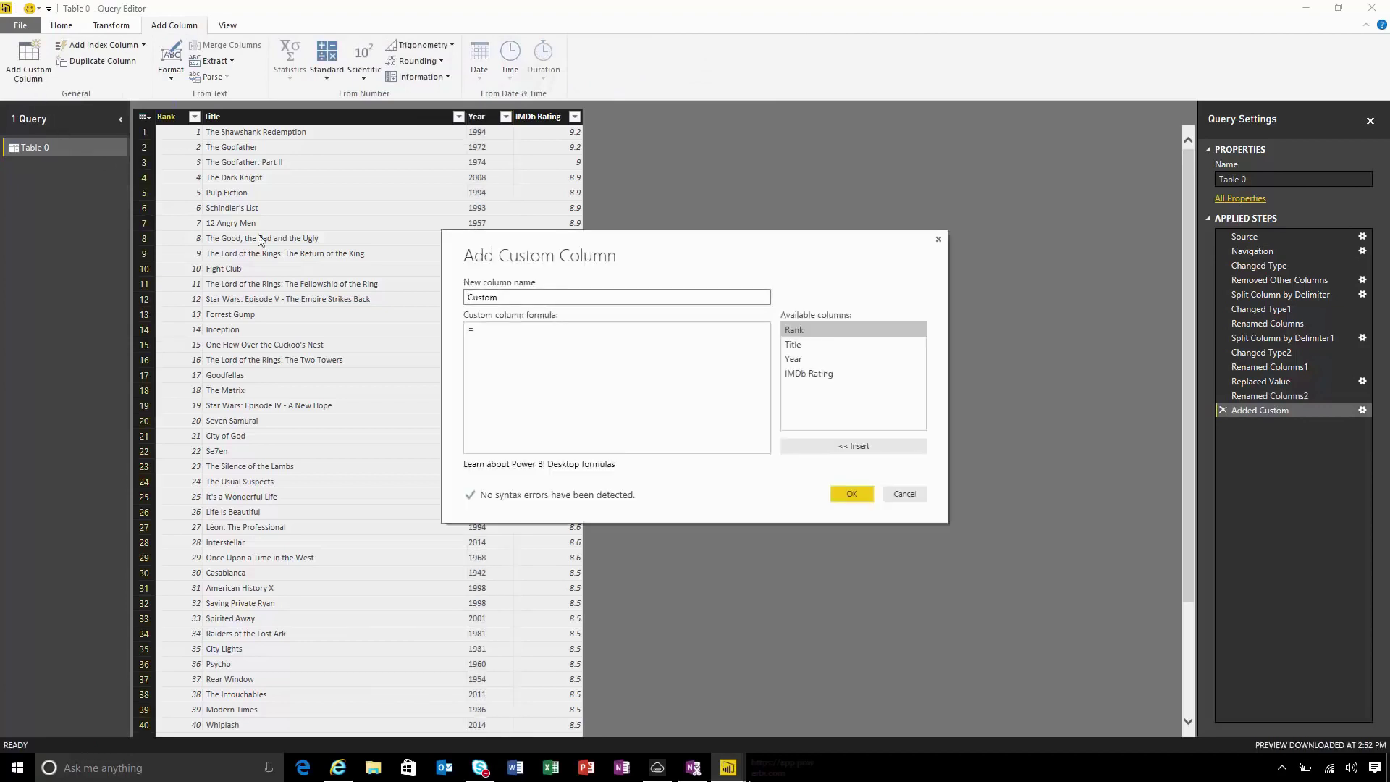
click(515, 365)
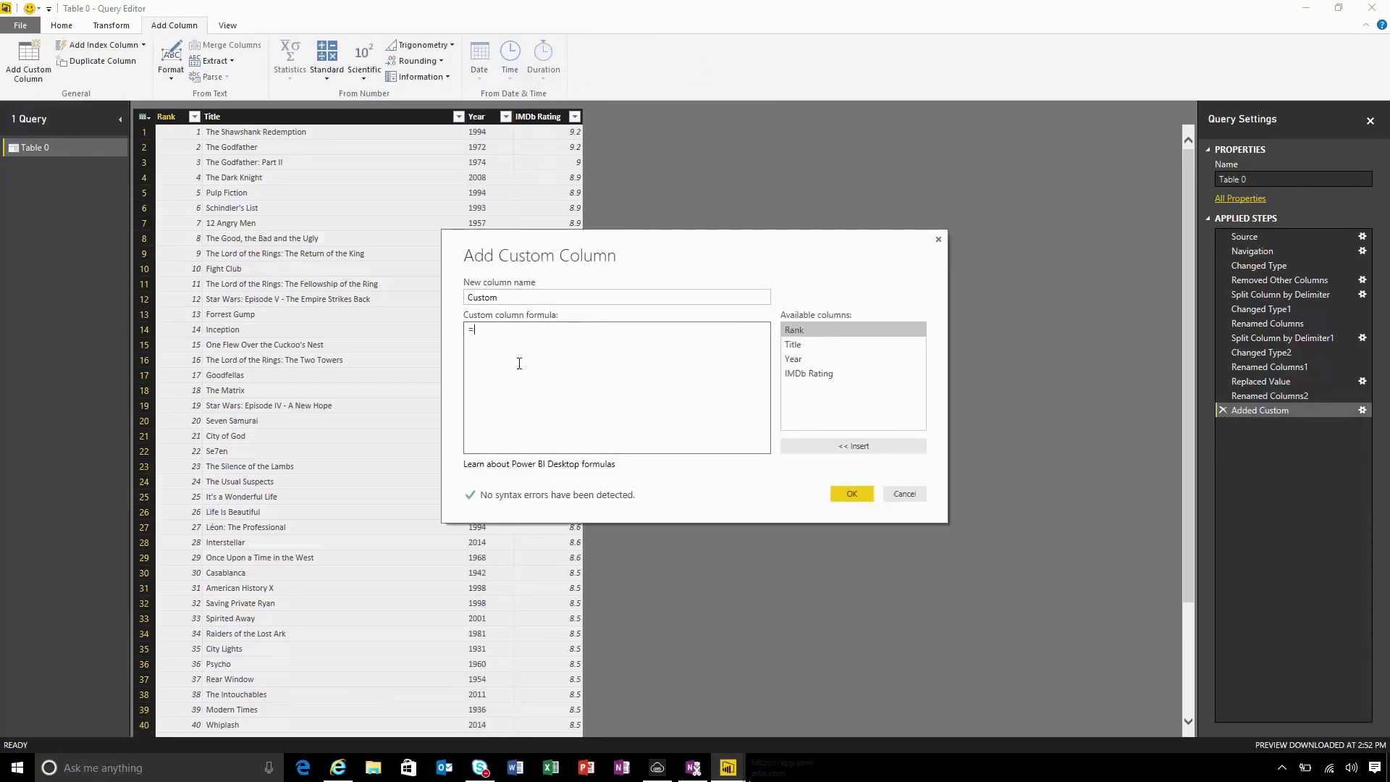
text(Text.Start([Year],3) & "0s")
drag(560, 330, 571, 330)
double_click(593, 329)
key(shift+Tab)
text(Decade)
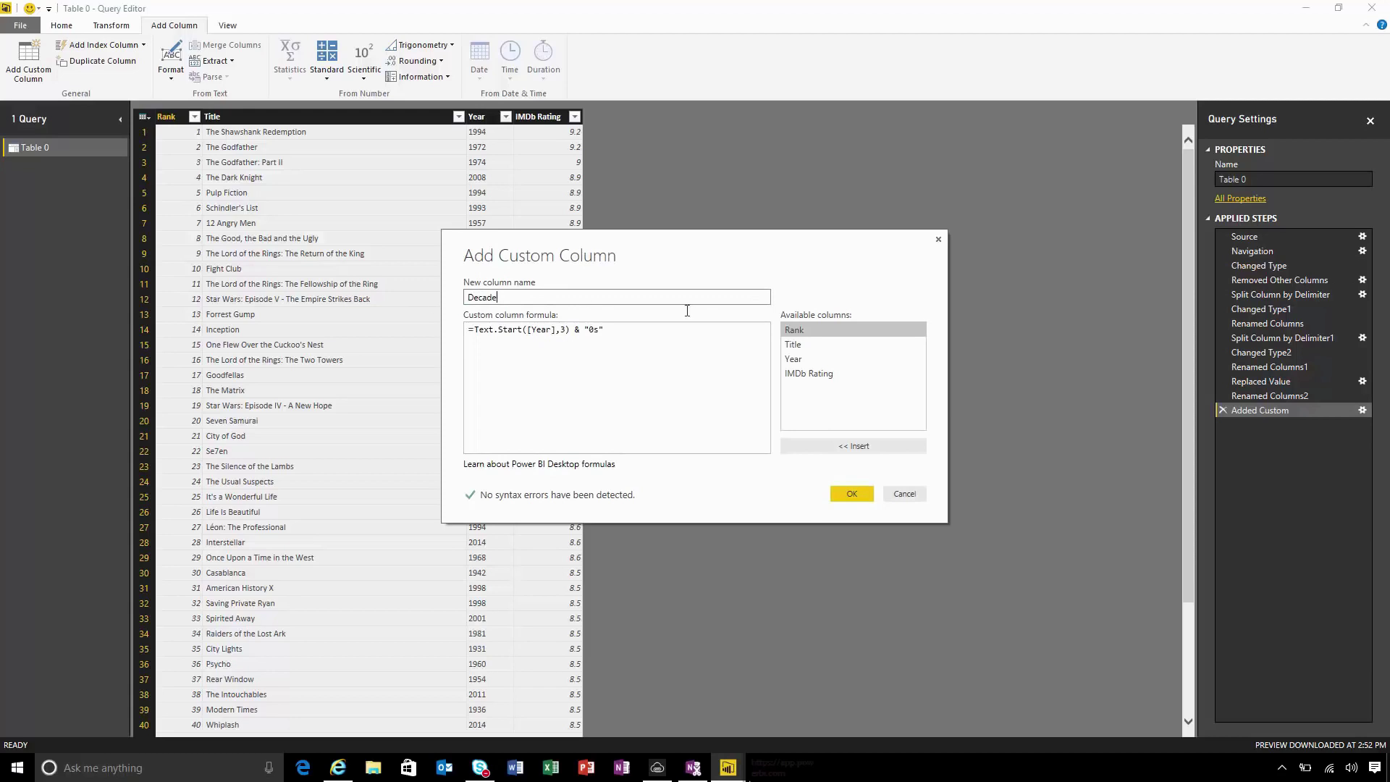
click(847, 493)
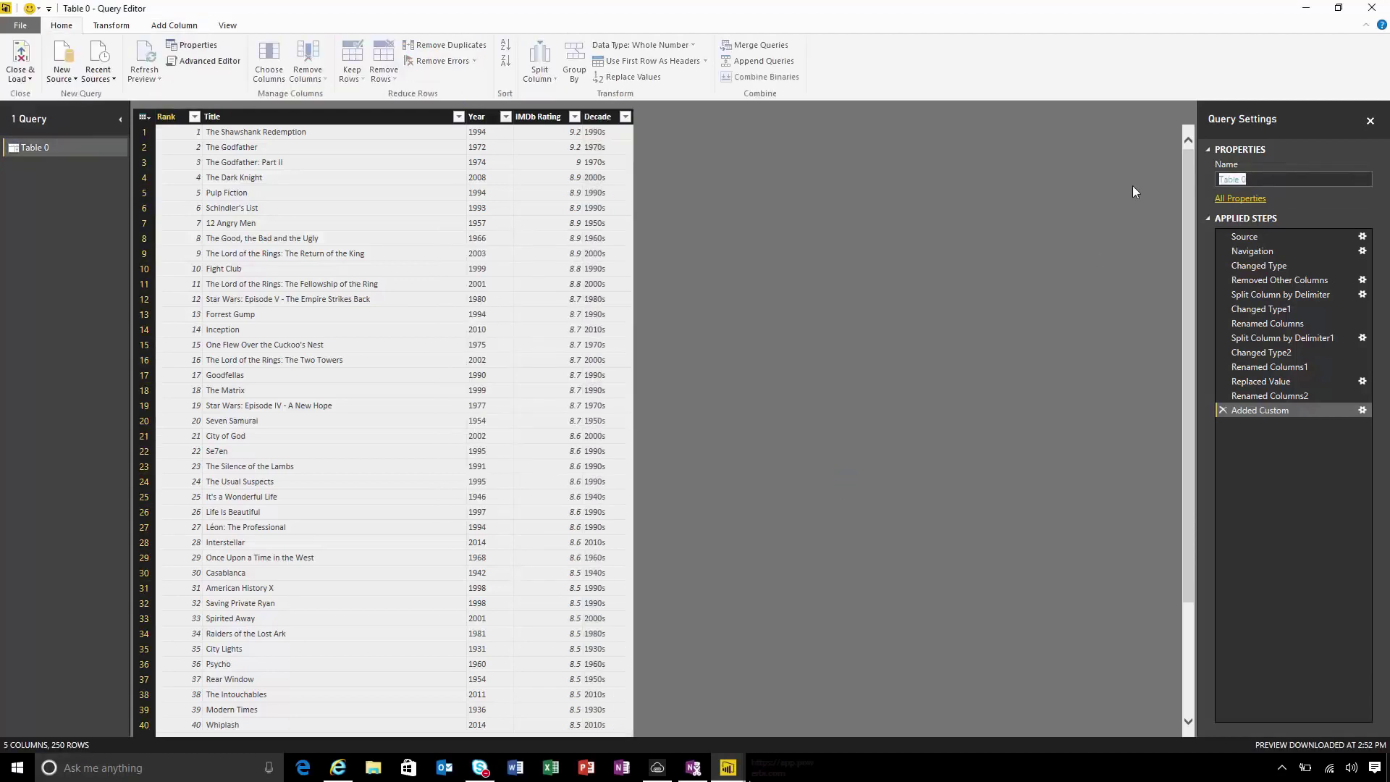
- Rename the query as Top 250 Movies and load it into the report
text(Top 250 Movies)
key(Return)
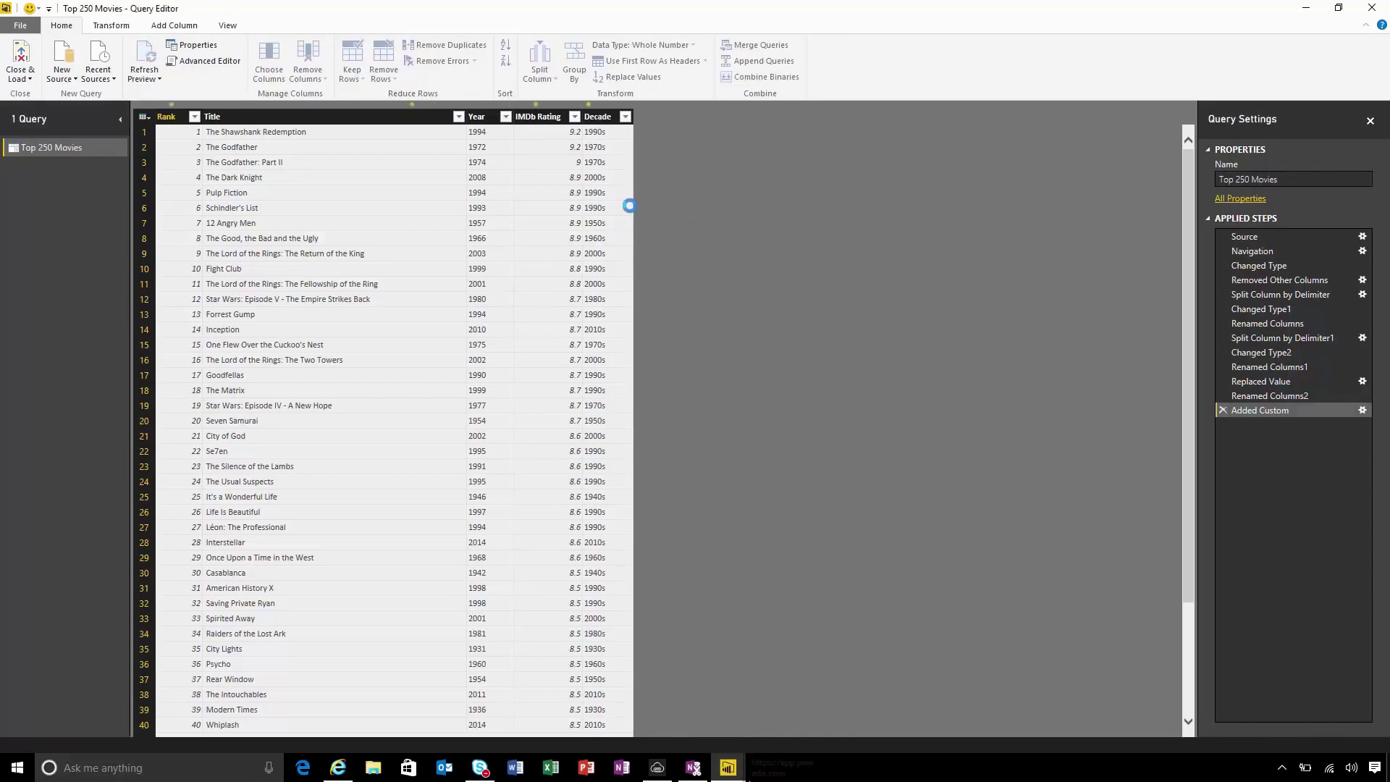
click(20, 54)
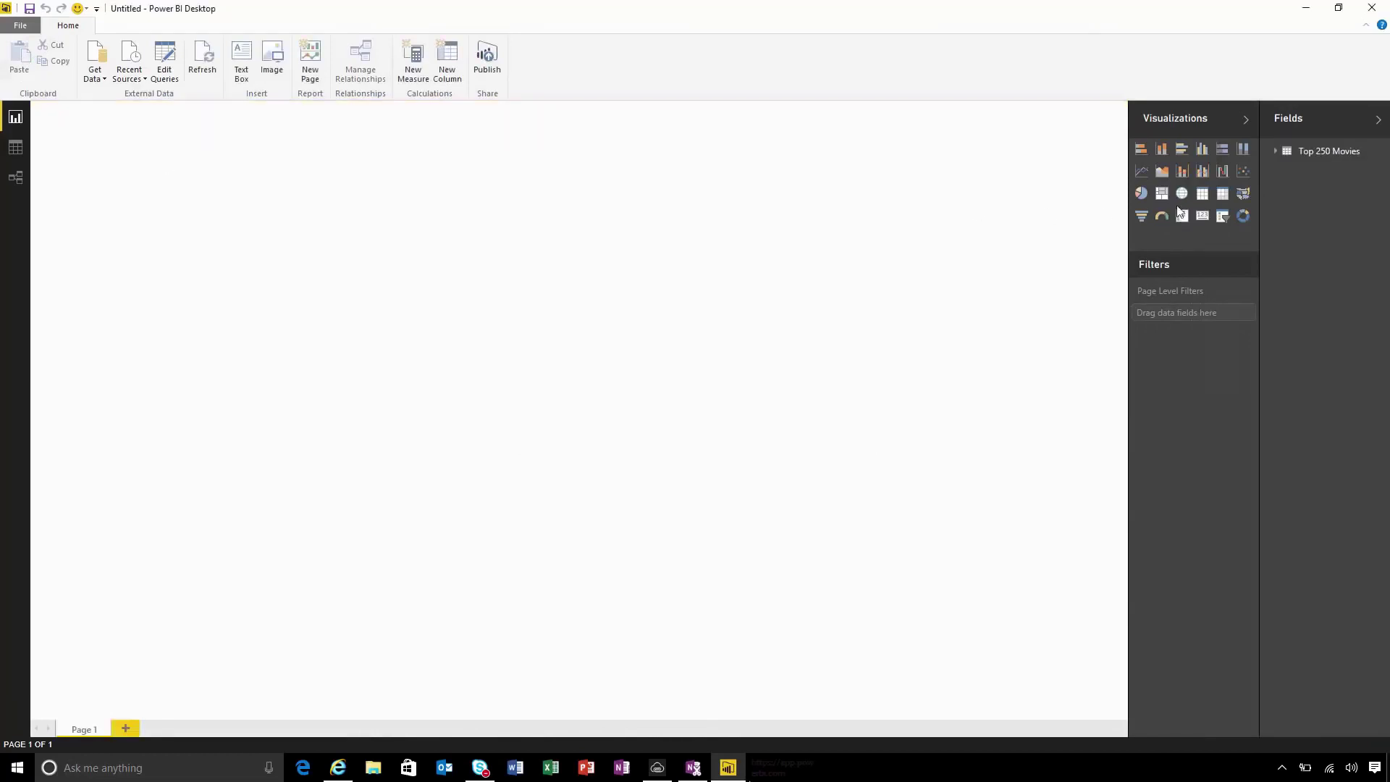
- Create a stacked bar chart of IMDb Rating by Title and enlarge it to more than half the canvas width
click(1276, 151)
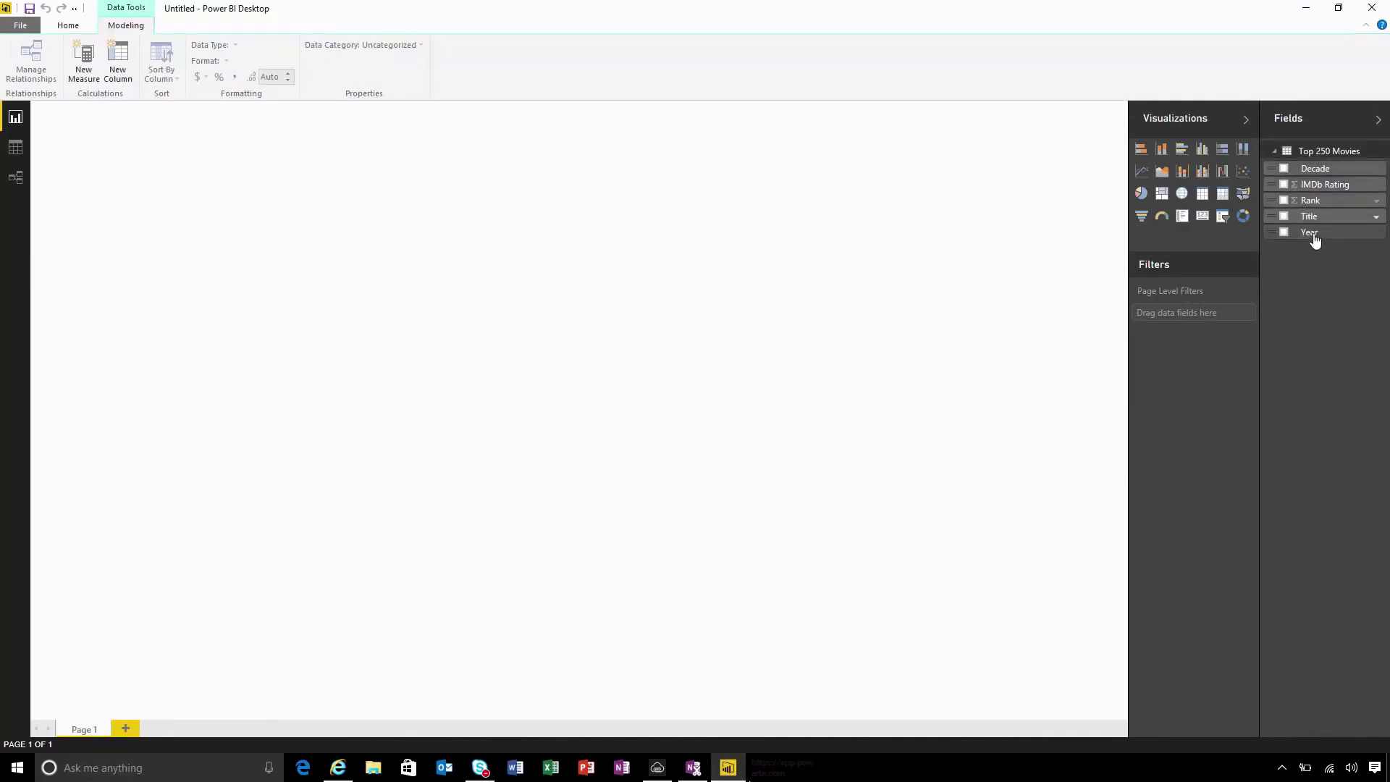
drag(1309, 217, 224, 232)
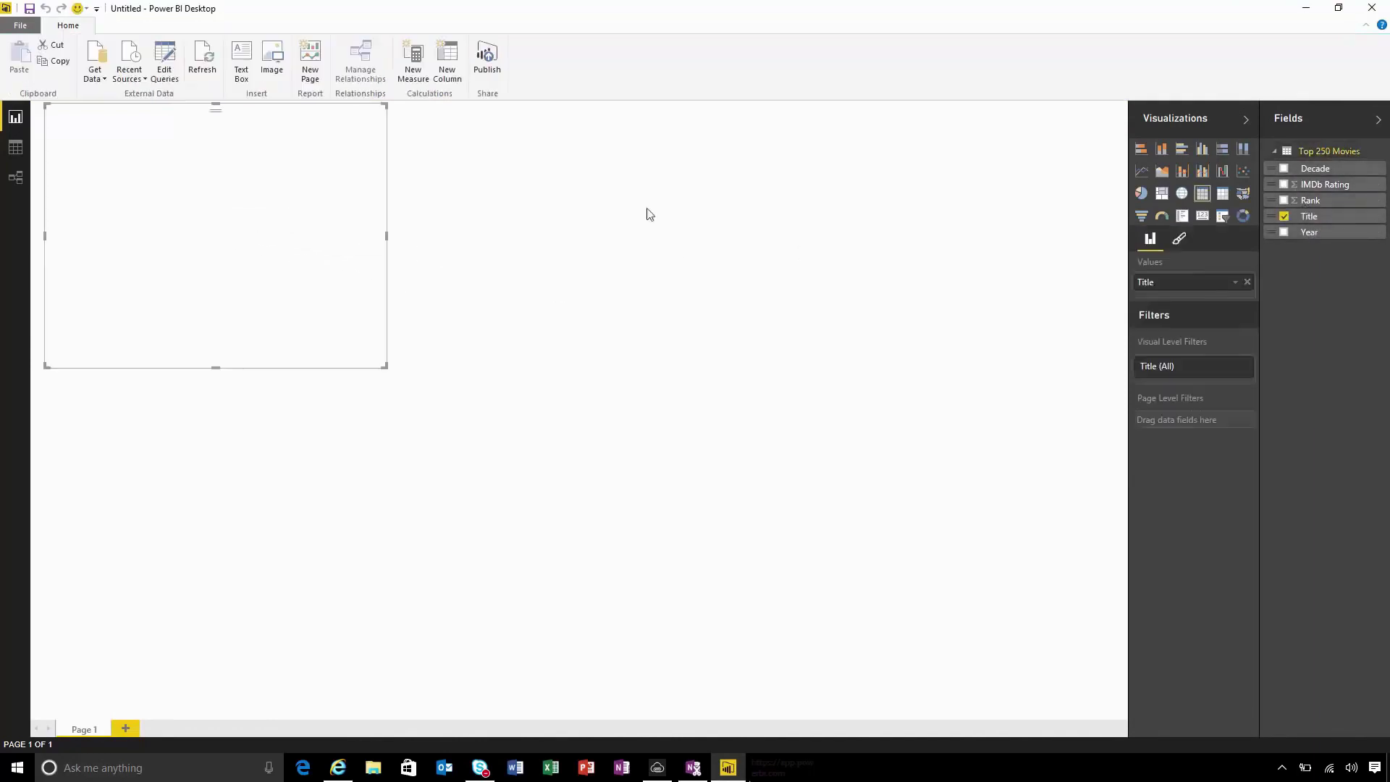
drag(1322, 184, 290, 259)
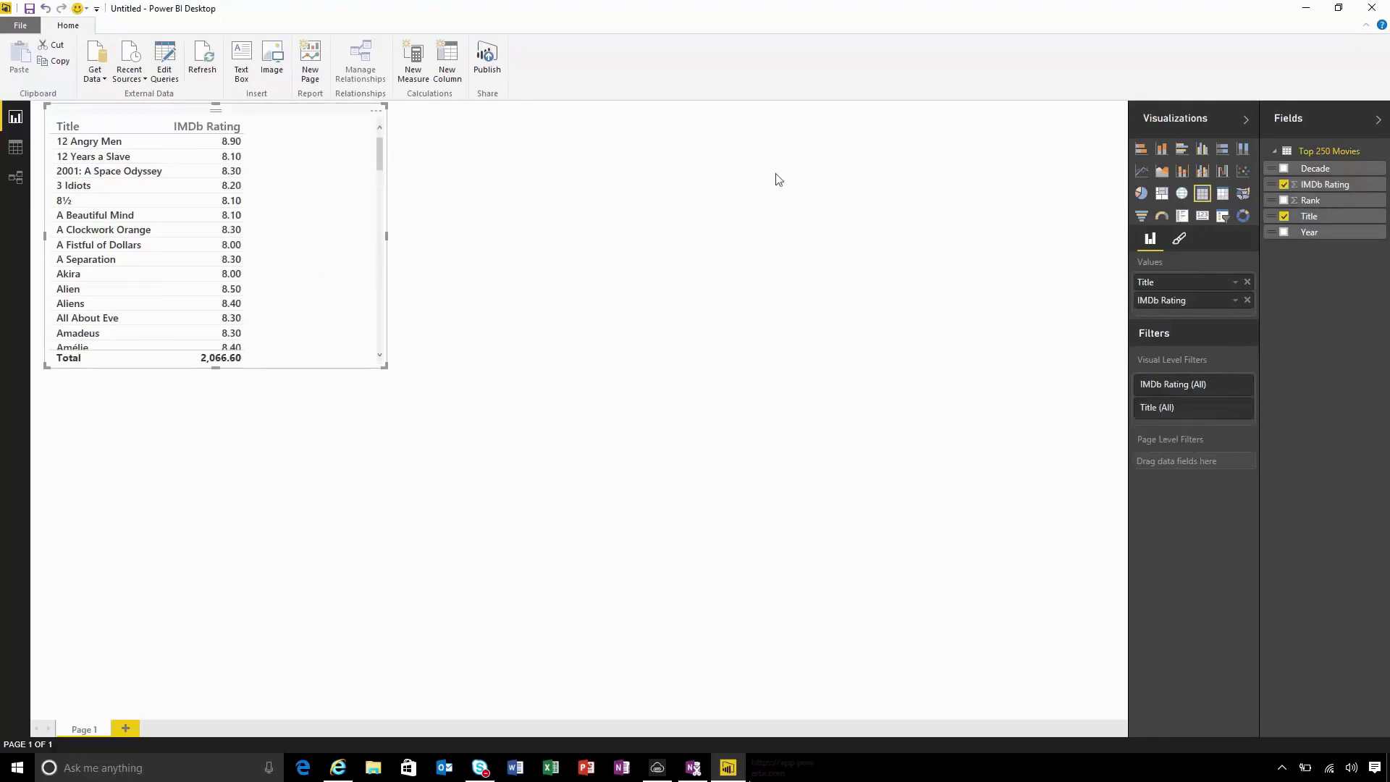
click(1142, 151)
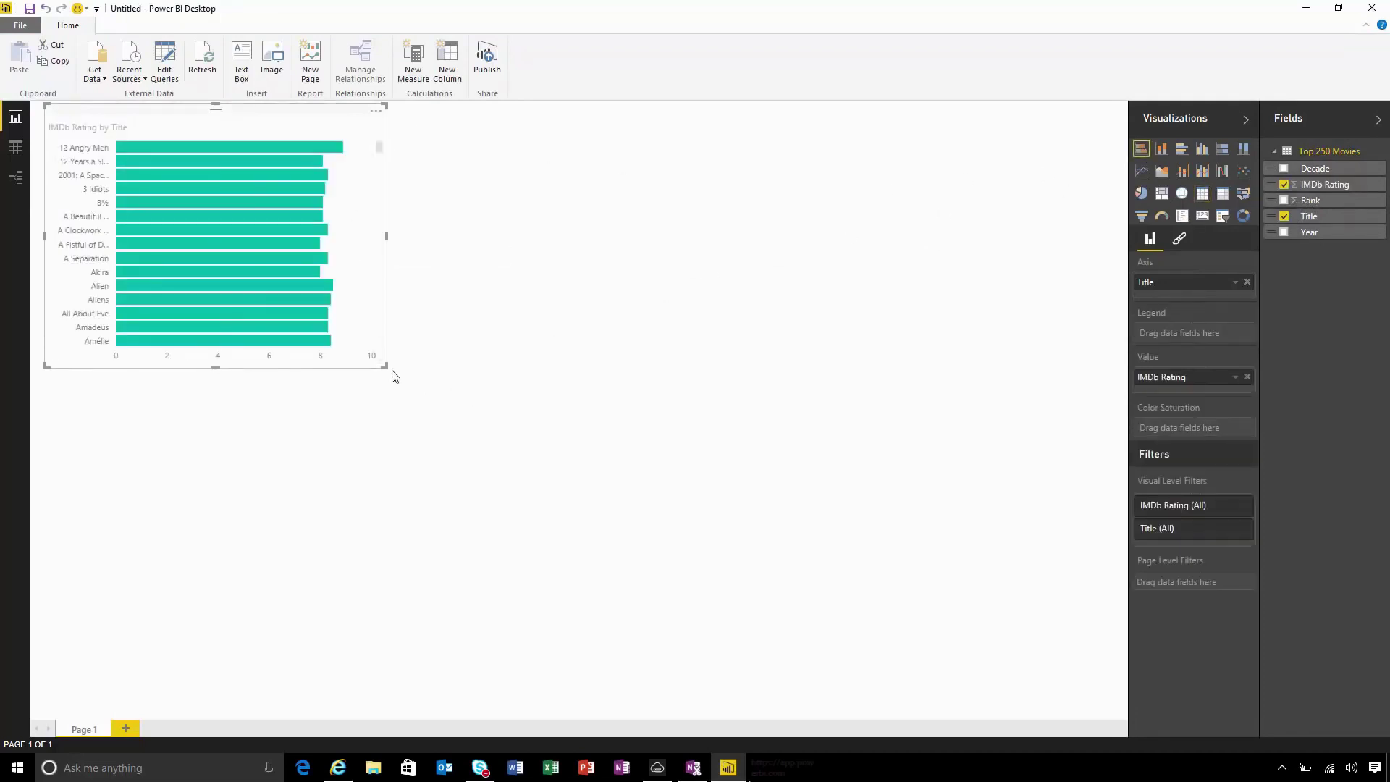
drag(386, 366, 679, 464)
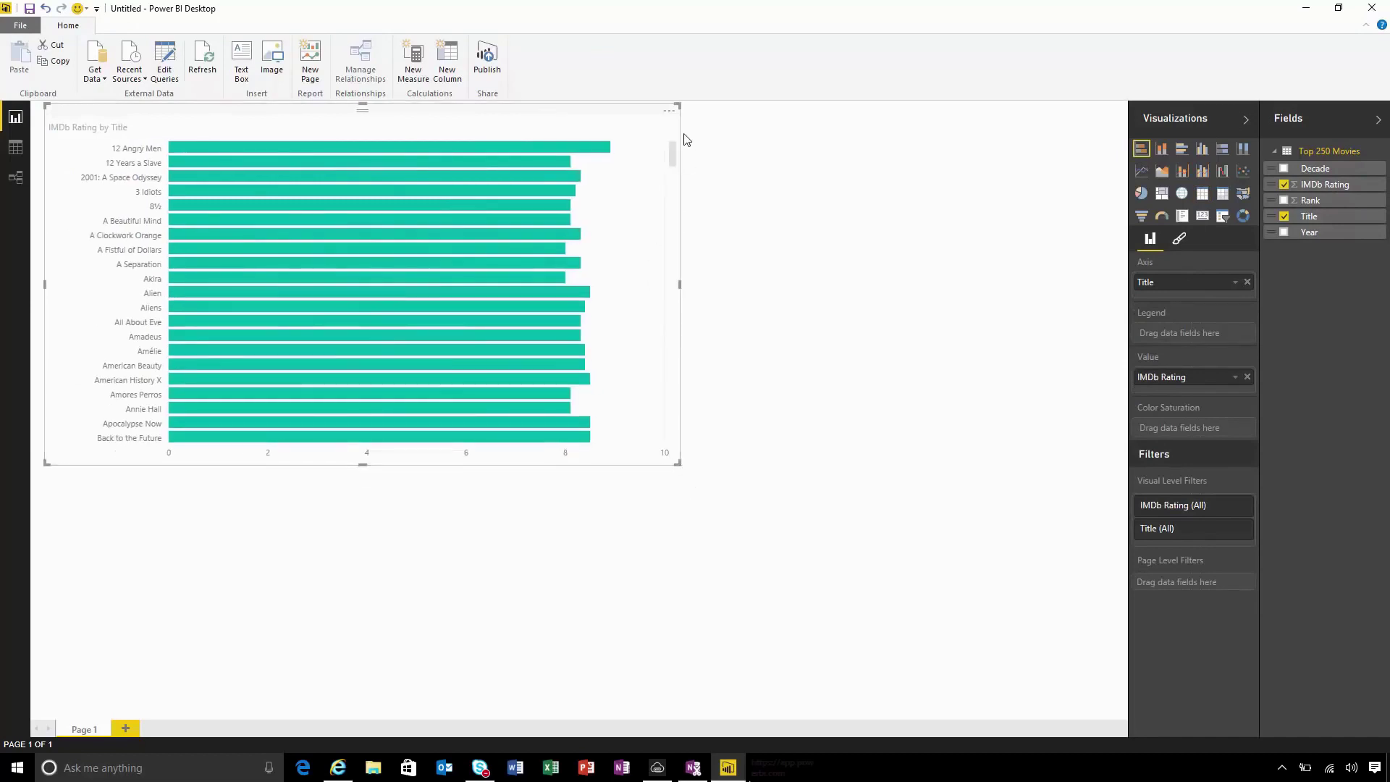
- Sort the bar chart by IMDb Rating in descending order
click(670, 112)
click(704, 131)
click(702, 161)
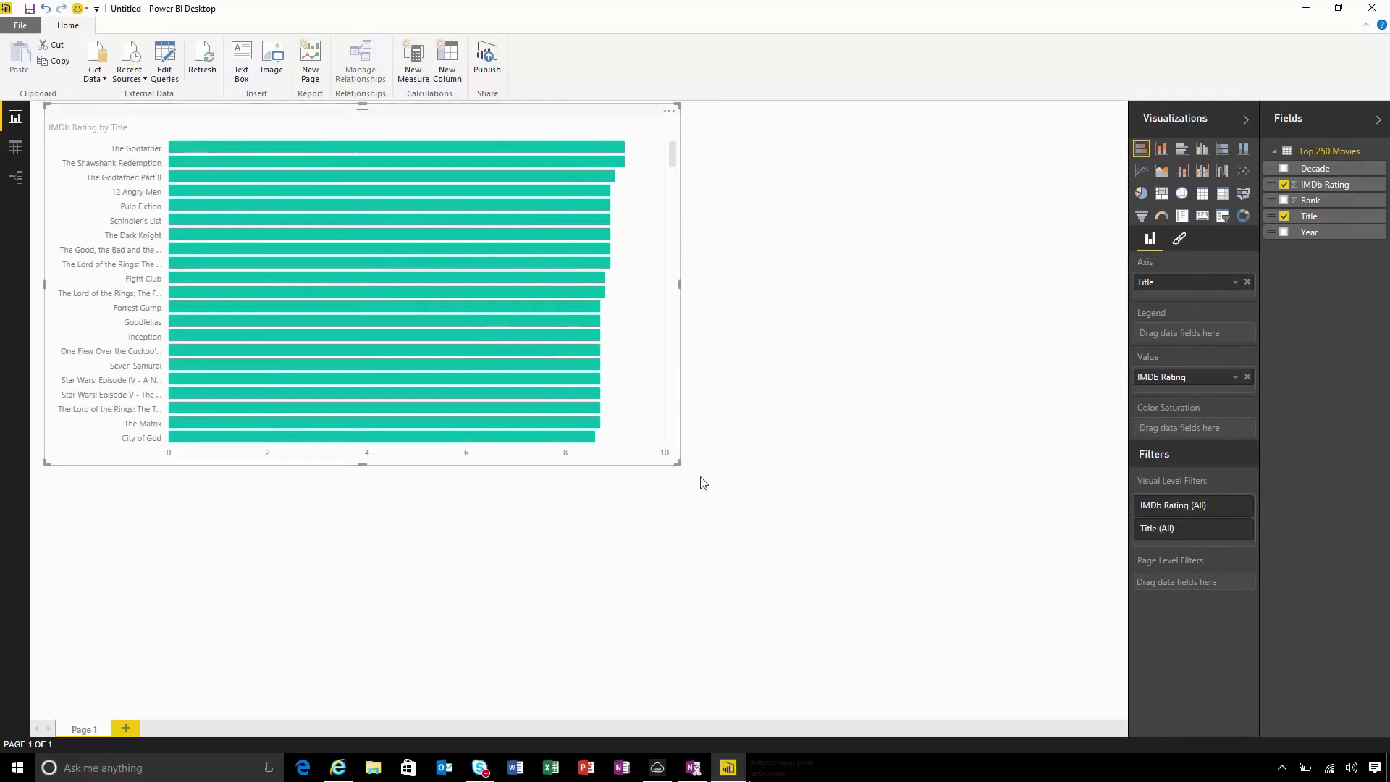
- Add a pie chart of the count of Title by Decade below the bar chart, and toggle its 1990s slice highlight on and off
click(670, 529)
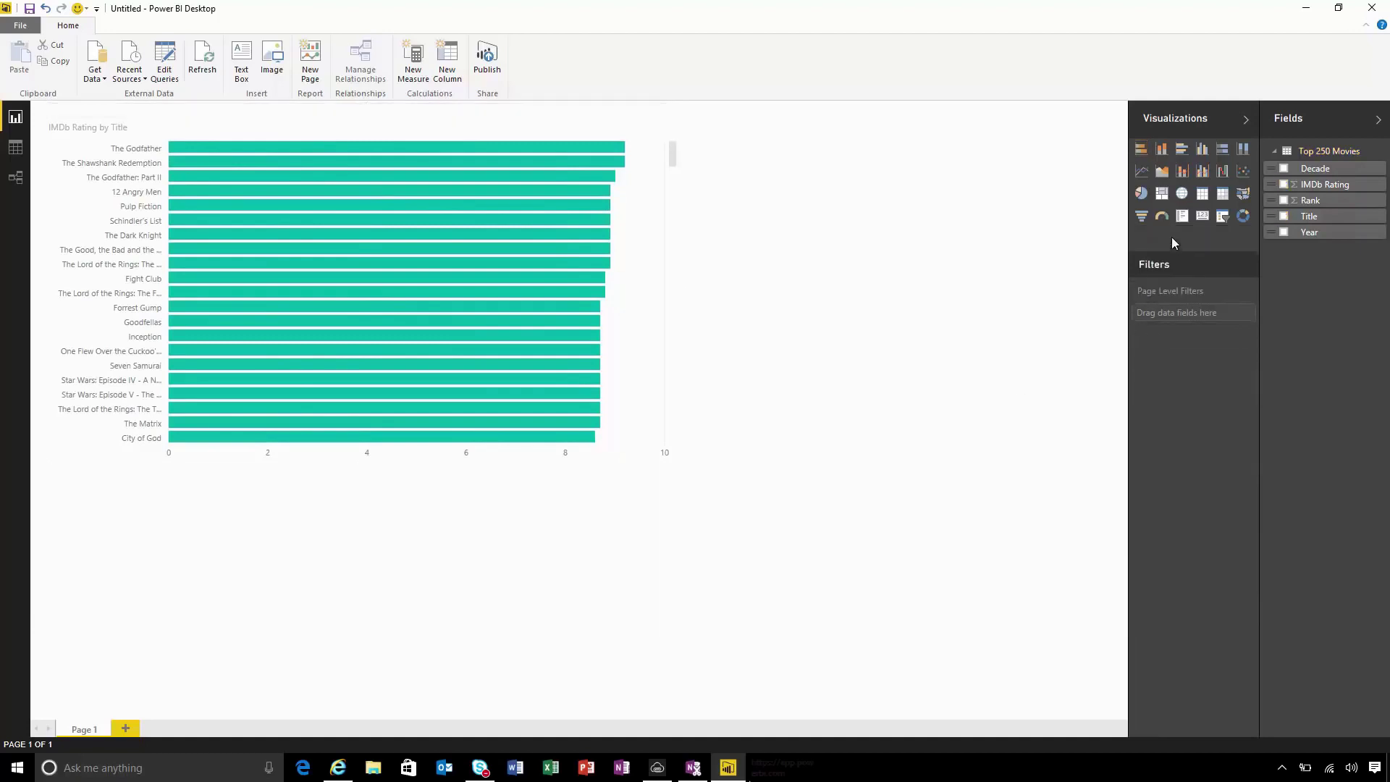
click(1141, 198)
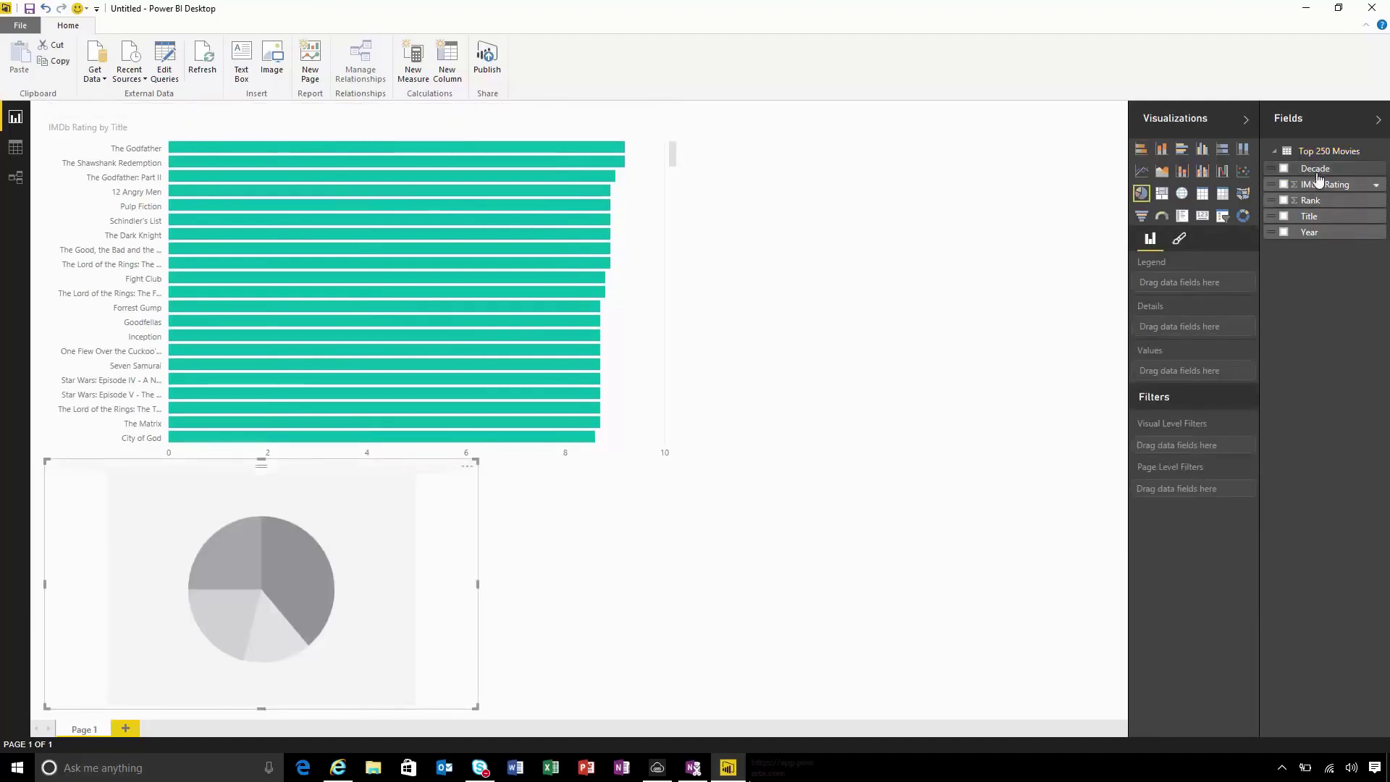
drag(1316, 171, 1195, 282)
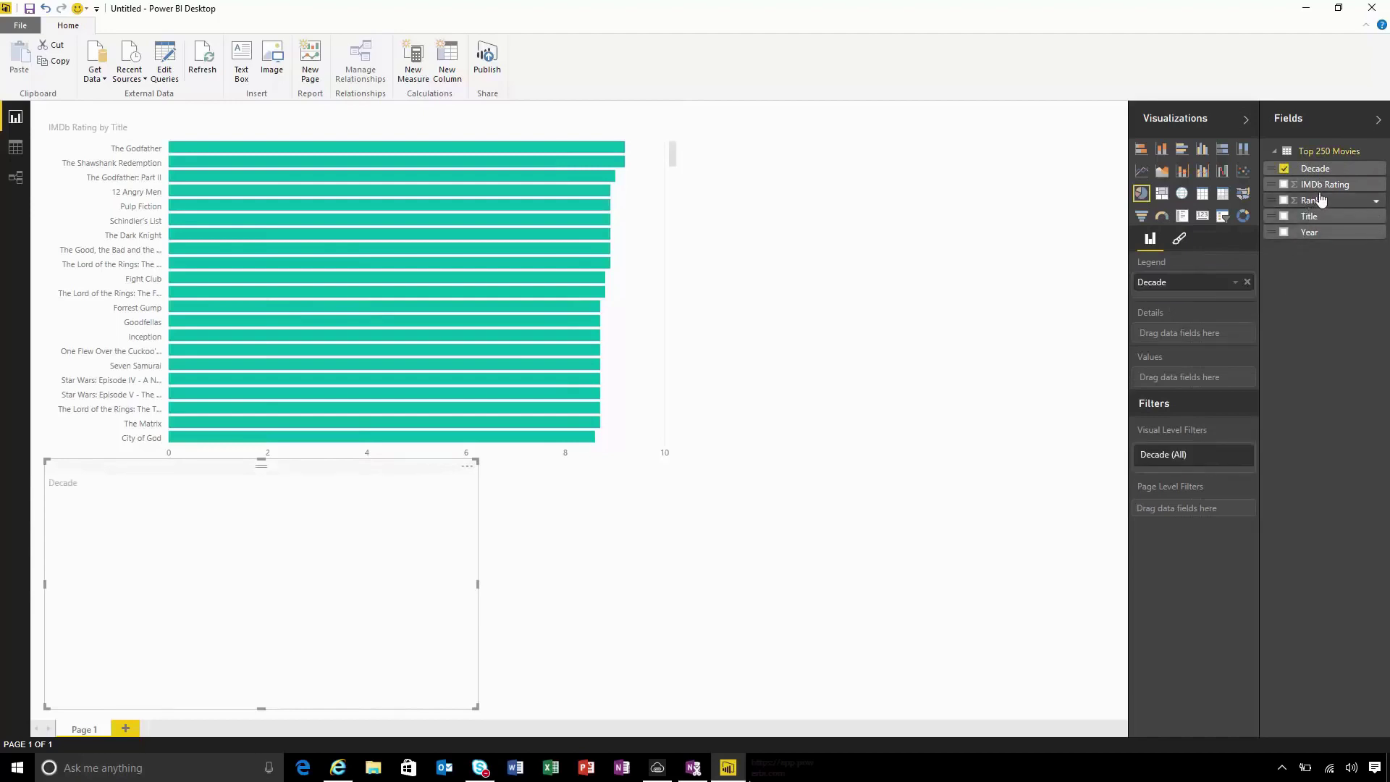
drag(1222, 339, 1208, 381)
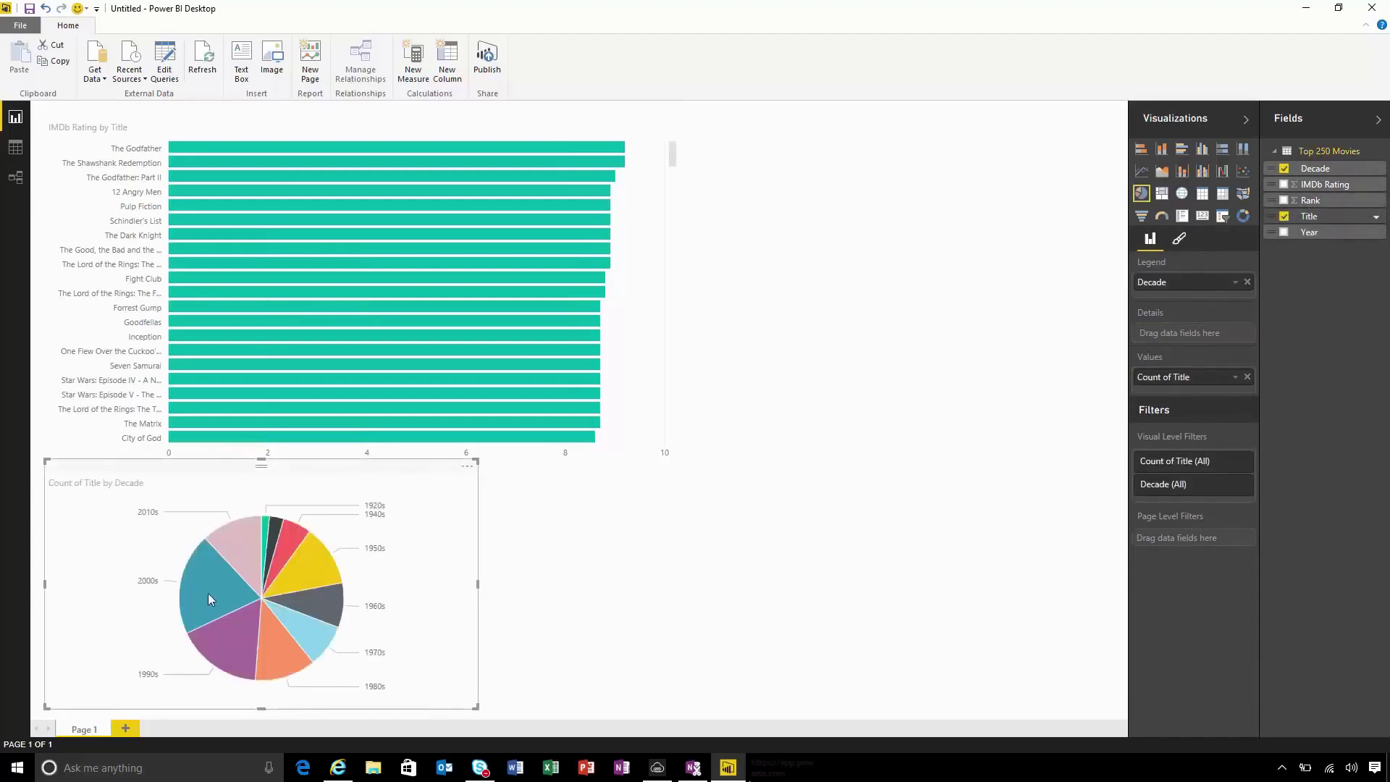
click(241, 663)
click(241, 663)
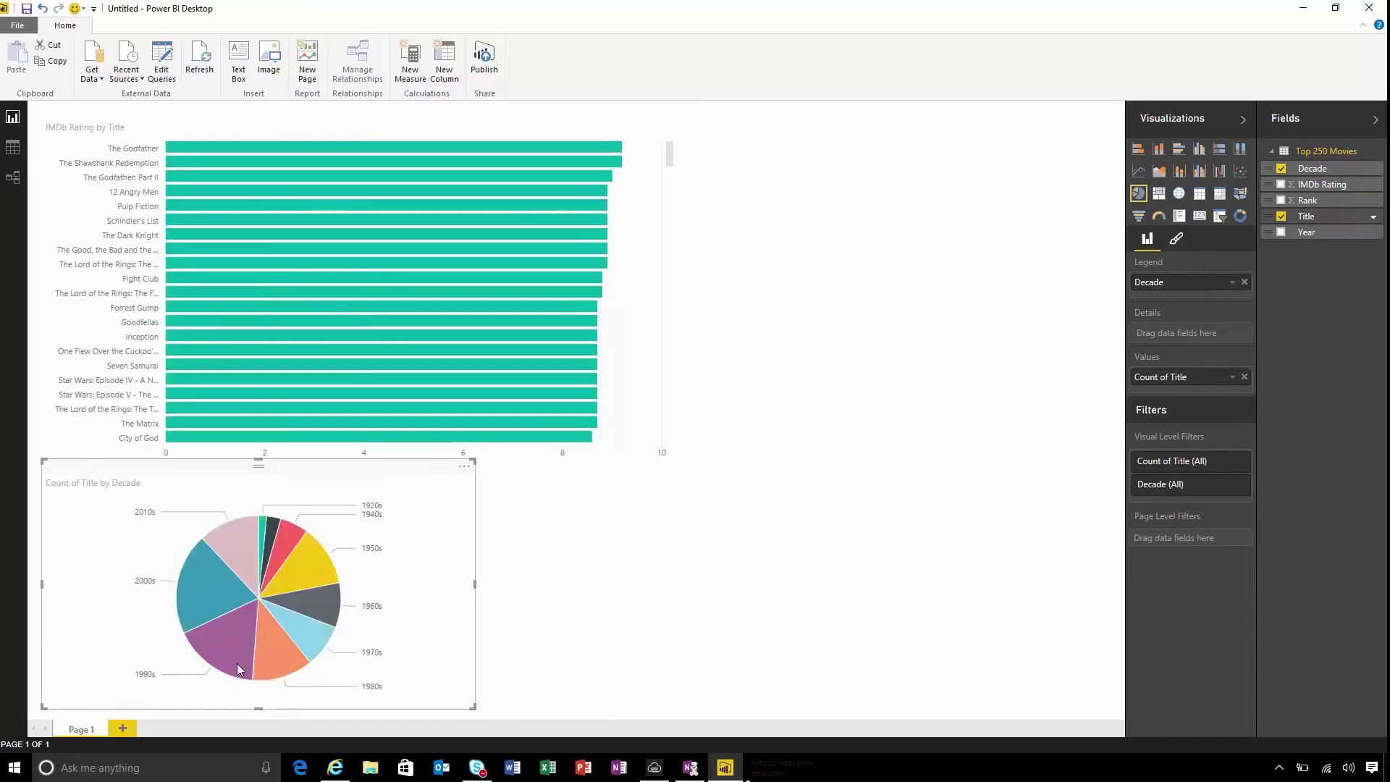
- Create a line chart of average IMDb Rating by Decade beside the pie chart and inspect its 1990s and 1970s peaks
click(738, 548)
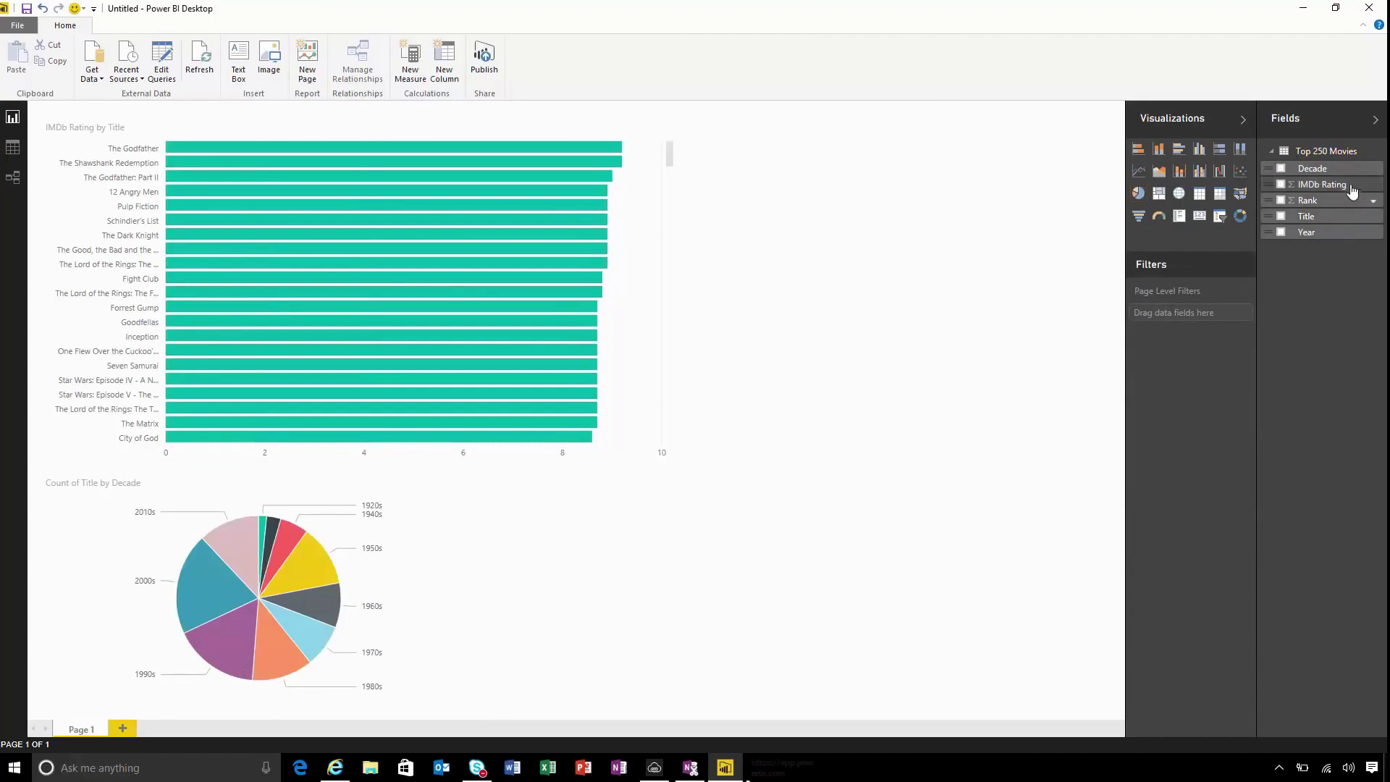
drag(1325, 168, 721, 583)
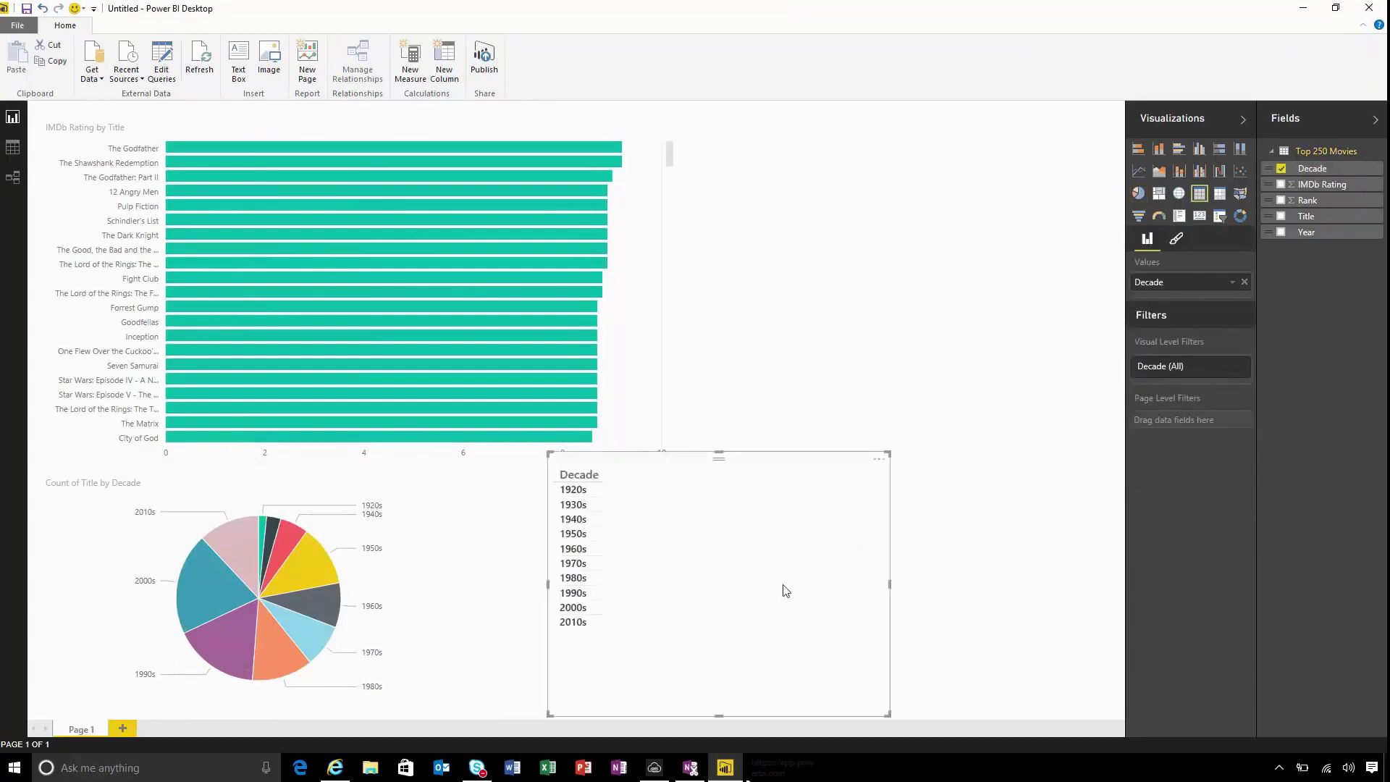
click(1283, 184)
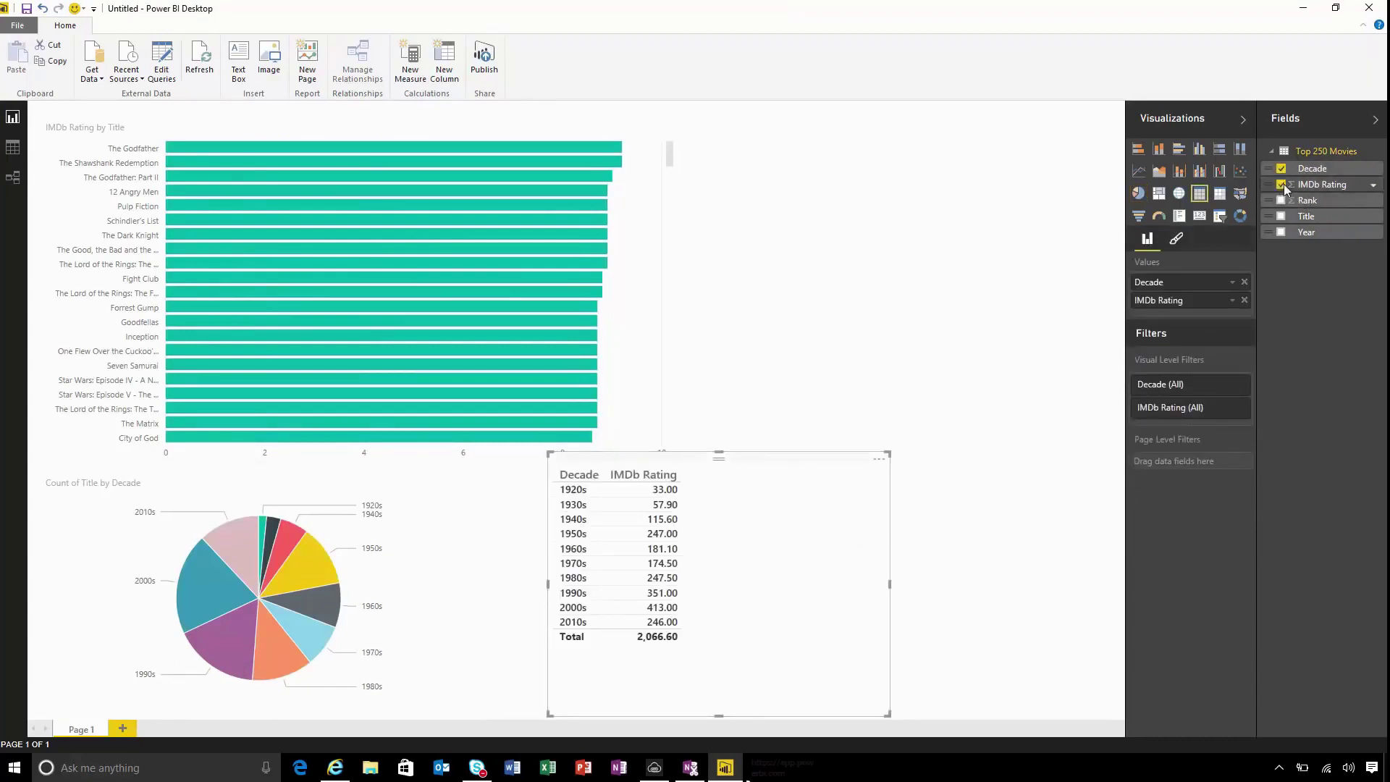
click(1232, 302)
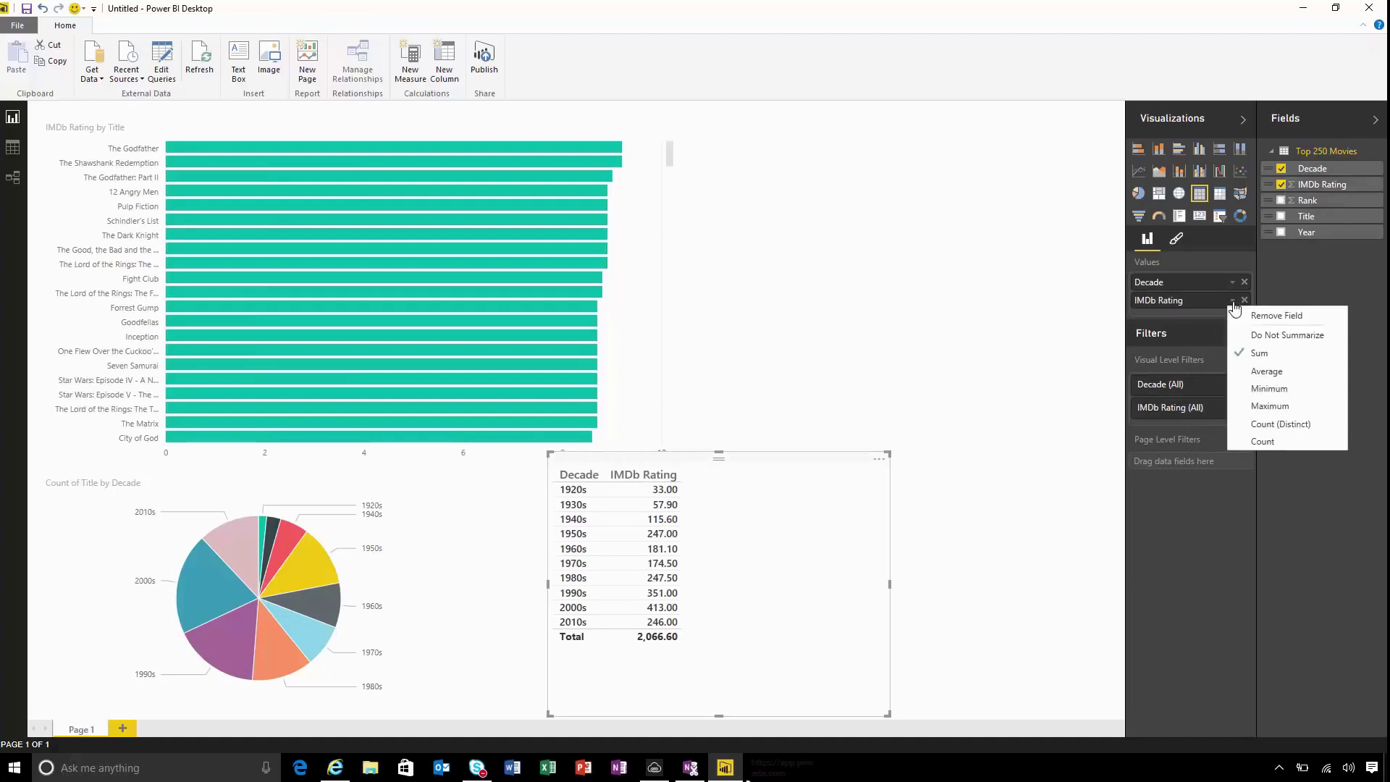
click(1266, 370)
click(1144, 172)
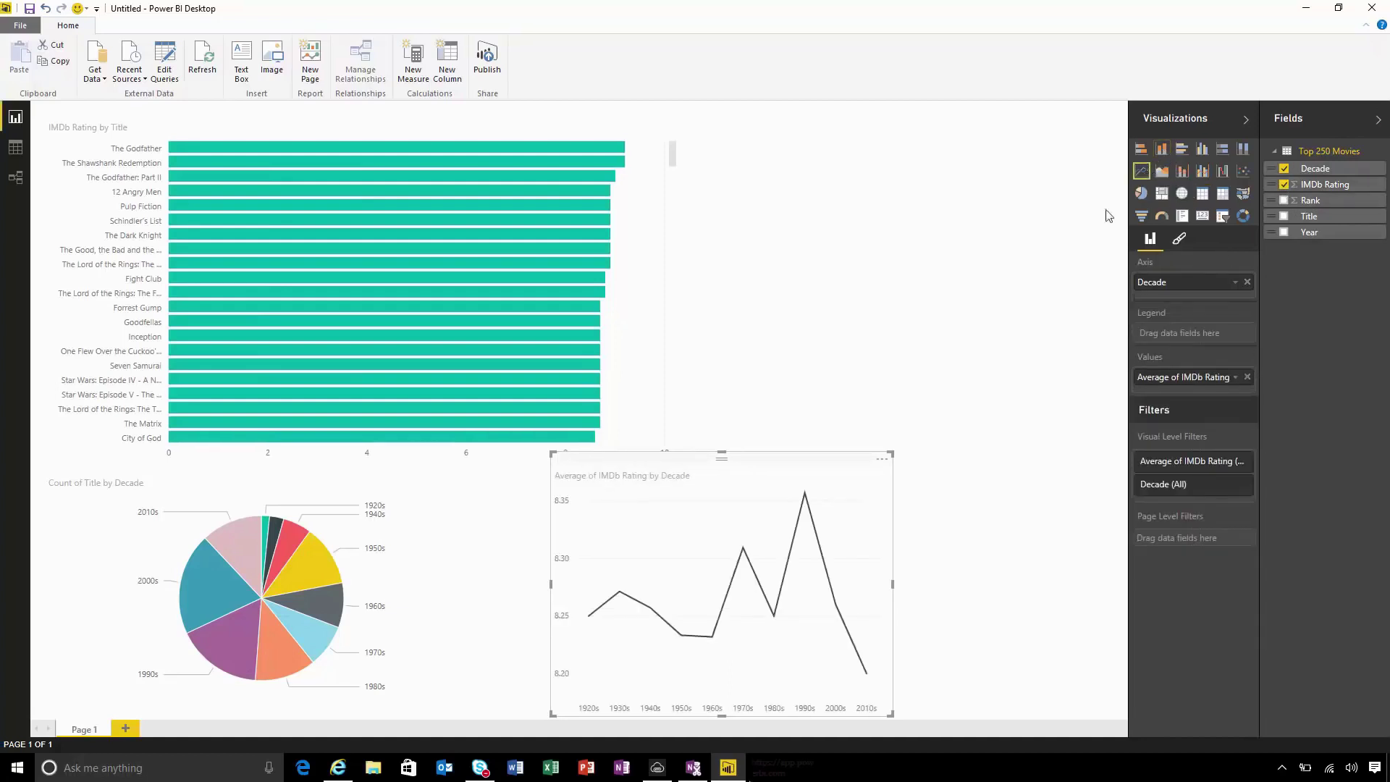
mouse_move(806, 500)
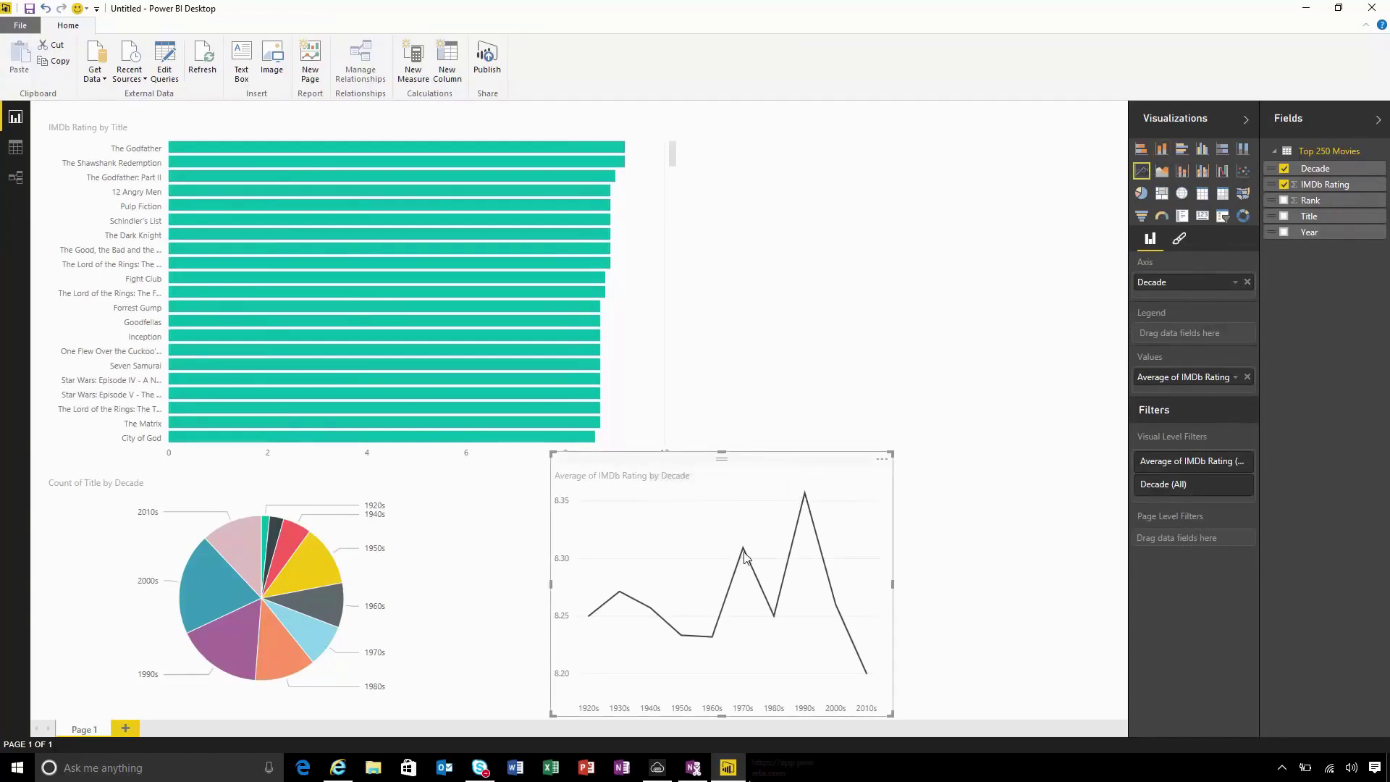
mouse_move(745, 555)
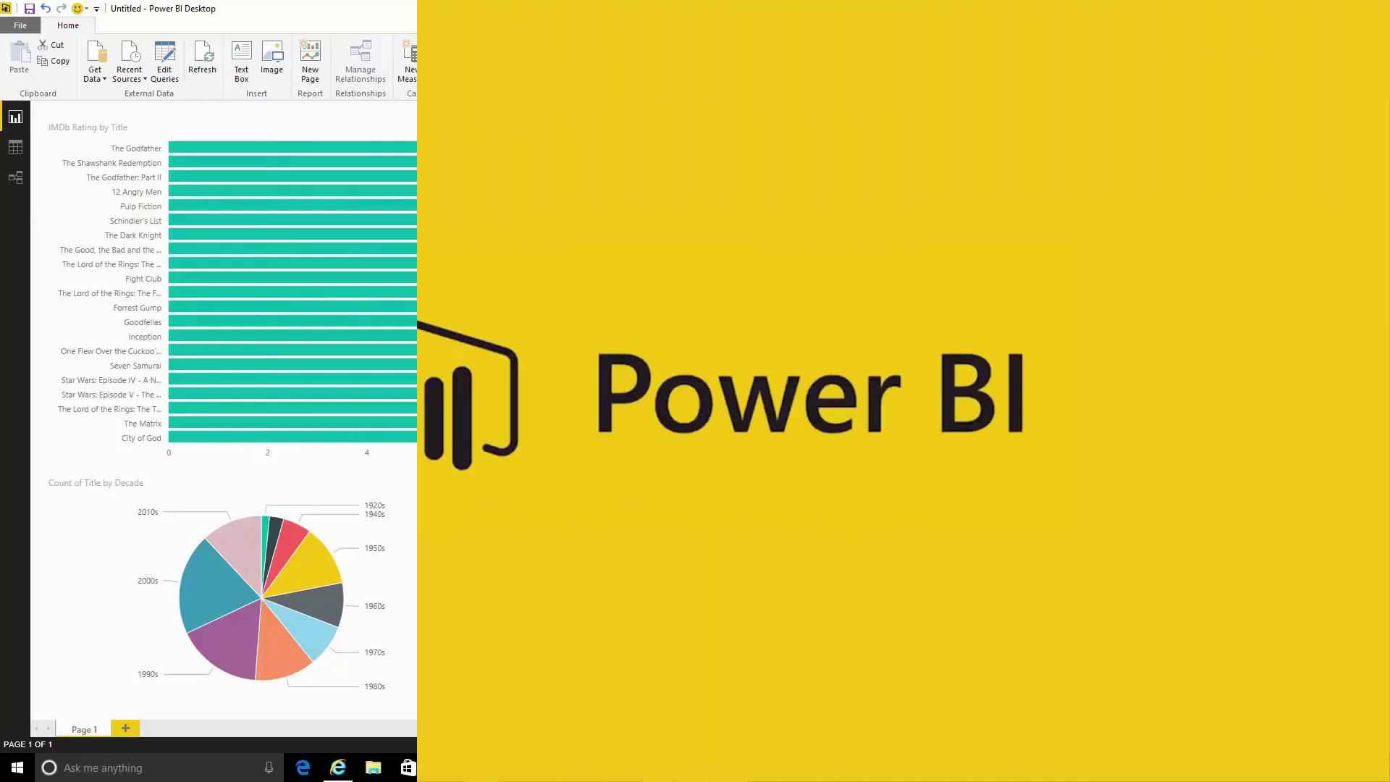